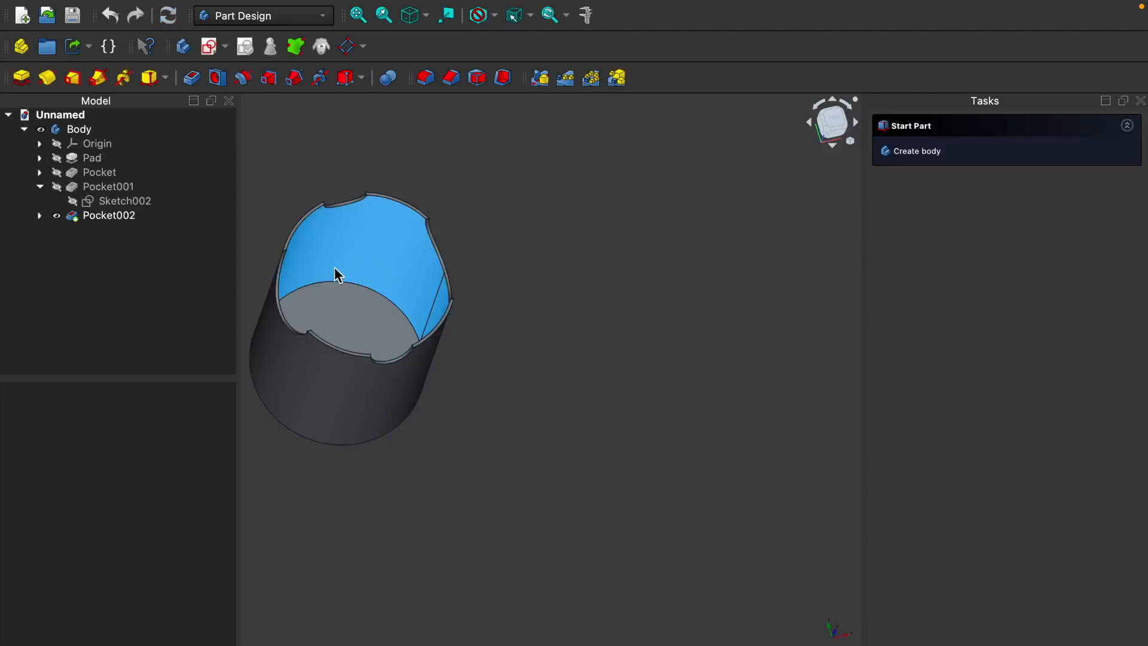
# Step: Close the open cup model and create a new empty document
pyautogui.moveTo(352, 506); pyautogui.dragTo(433, 404, button='middle')
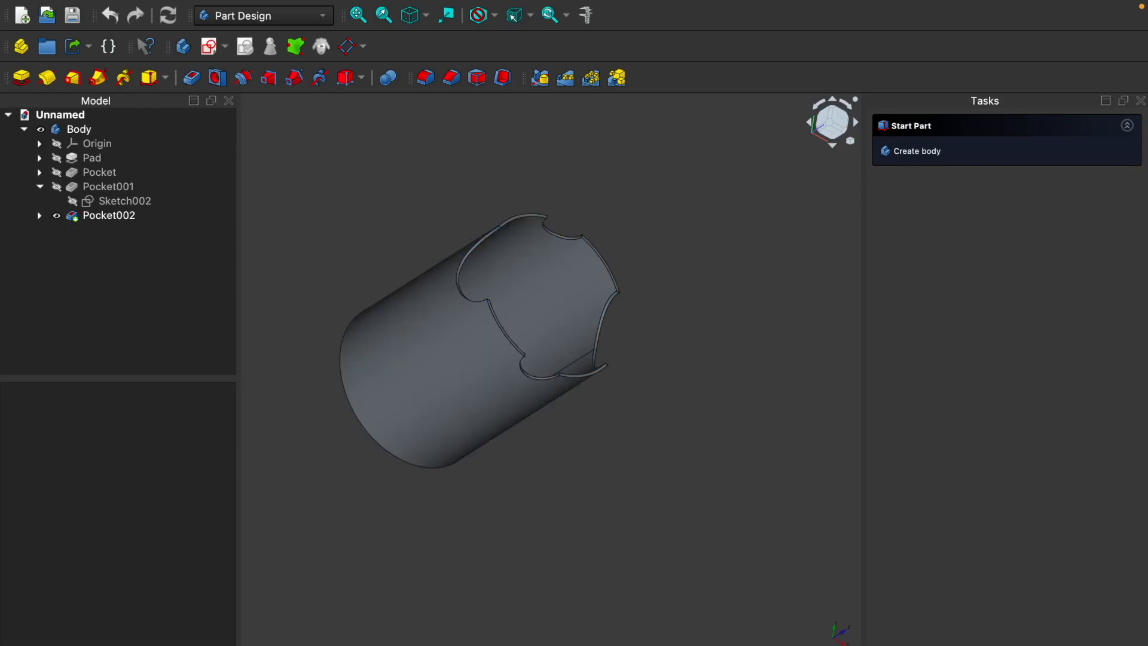
pyautogui.press('super+w')
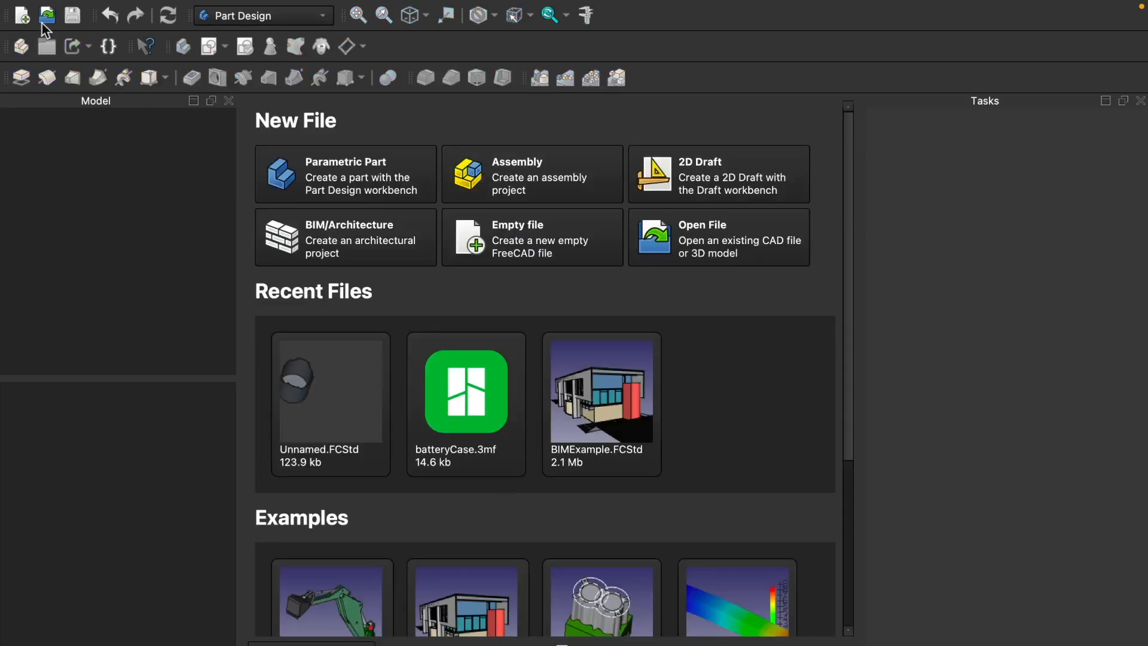
pyautogui.click(23, 18)
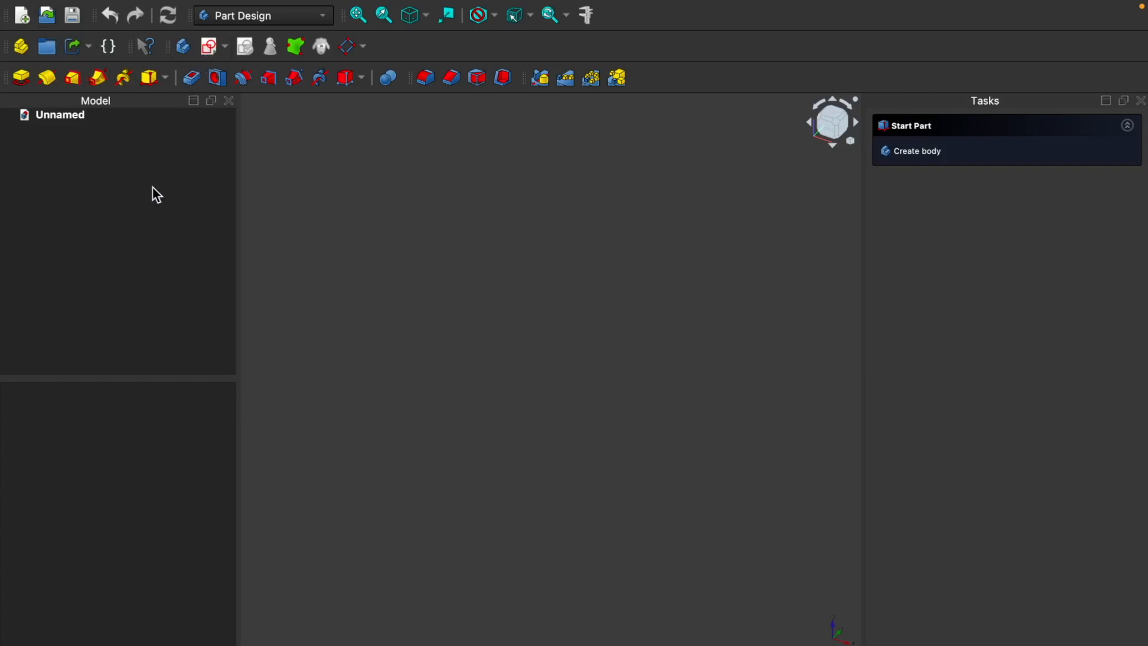
# Step: Create a body and start a sketch on its XY-plane
pyautogui.click(184, 47)
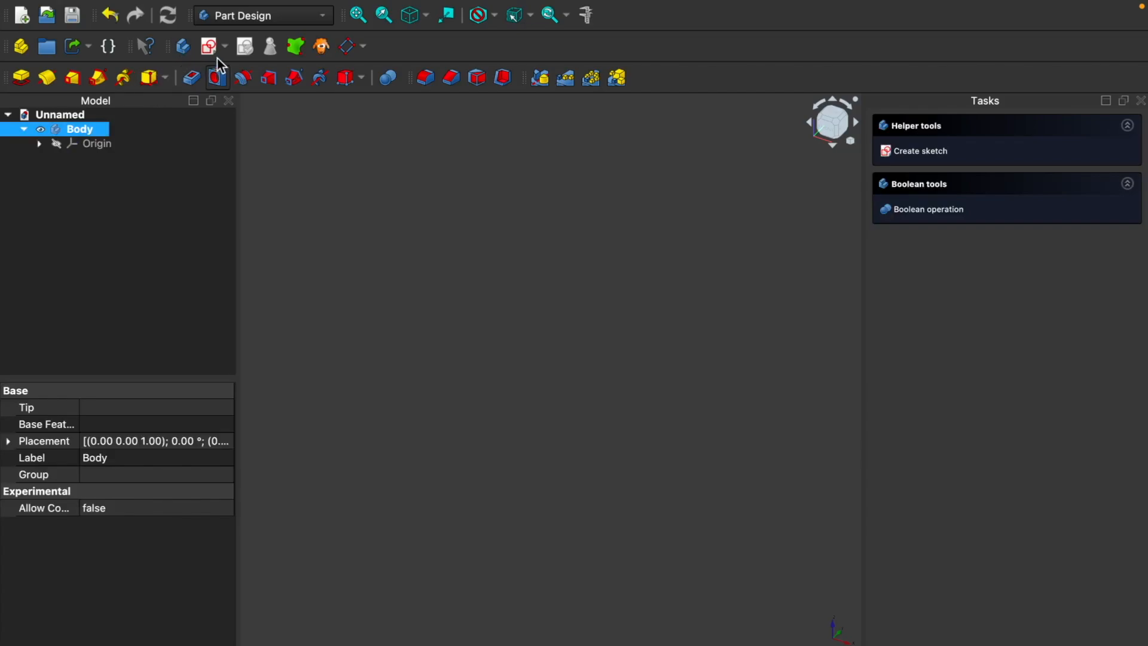
pyautogui.click(210, 48)
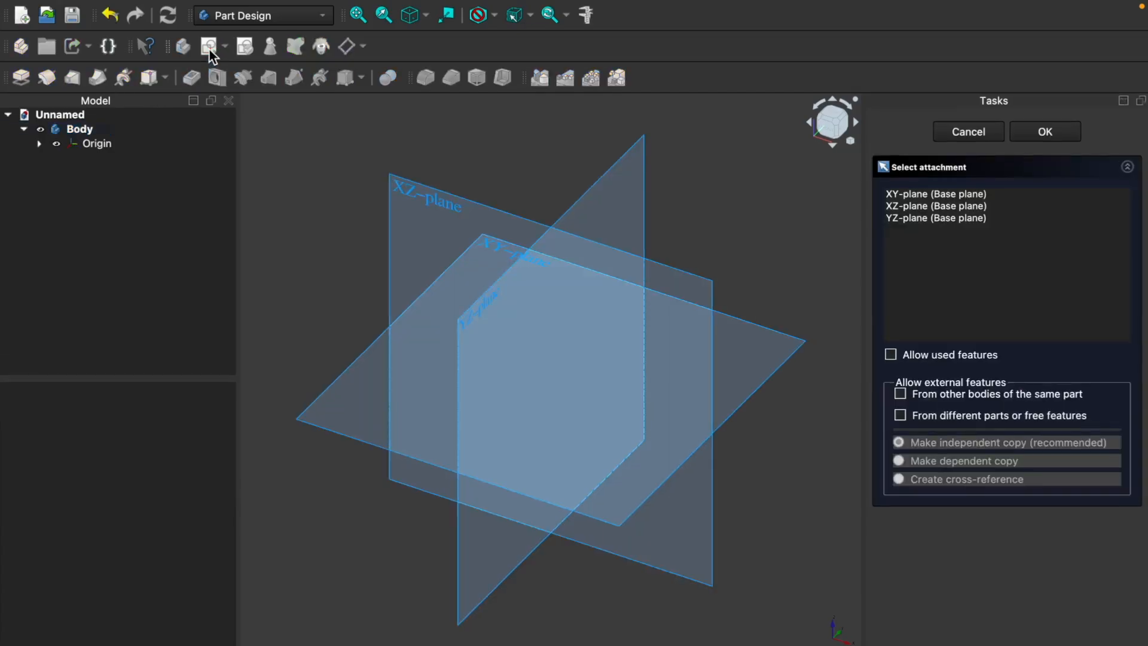
pyautogui.click(787, 347)
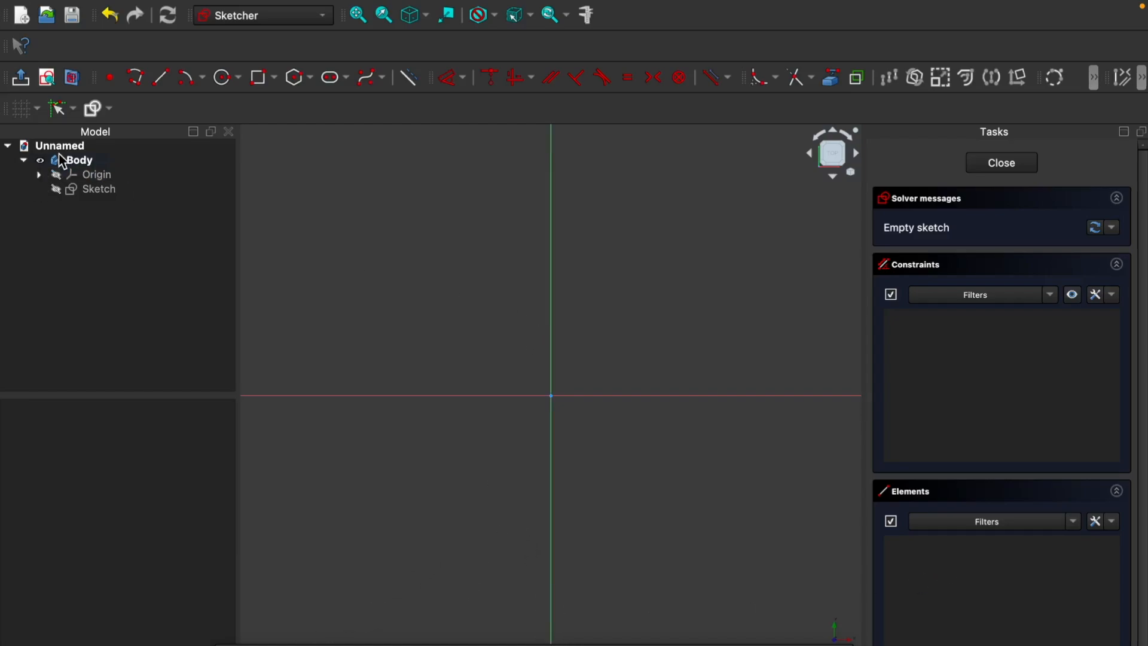
# Step: Sketch a circle about 75 mm in diameter centred on the origin
pyautogui.click(227, 83)
pyautogui.click(552, 395)
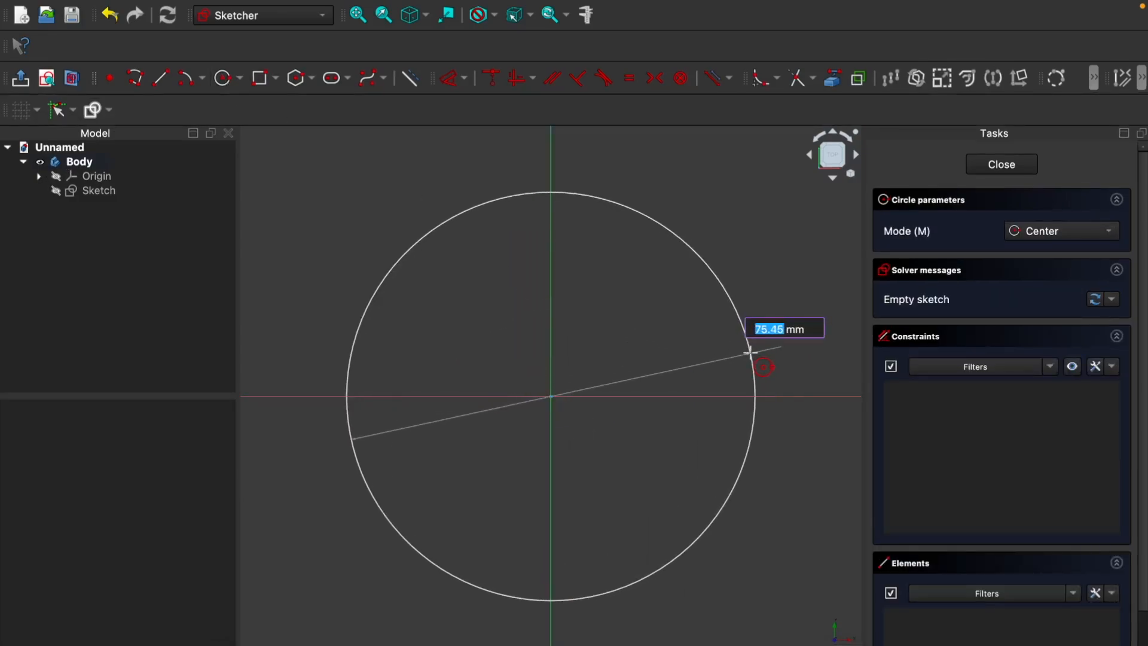
pyautogui.click(750, 353)
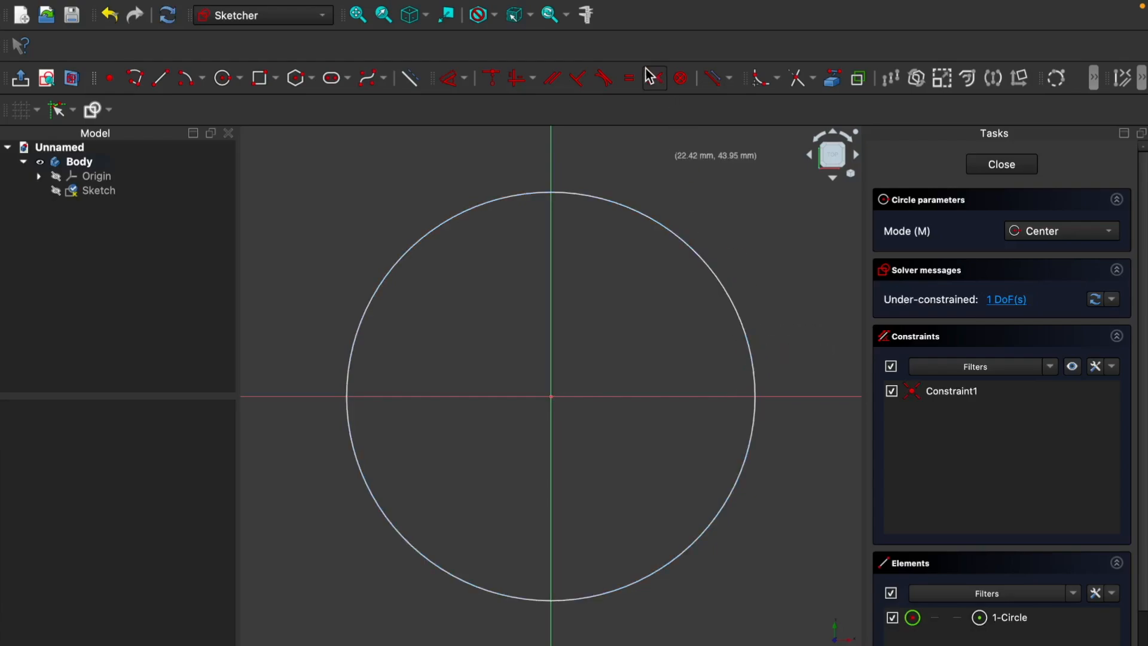
# Step: Constrain the circle's diameter to 70 mm and finish the sketch
pyautogui.click(465, 78)
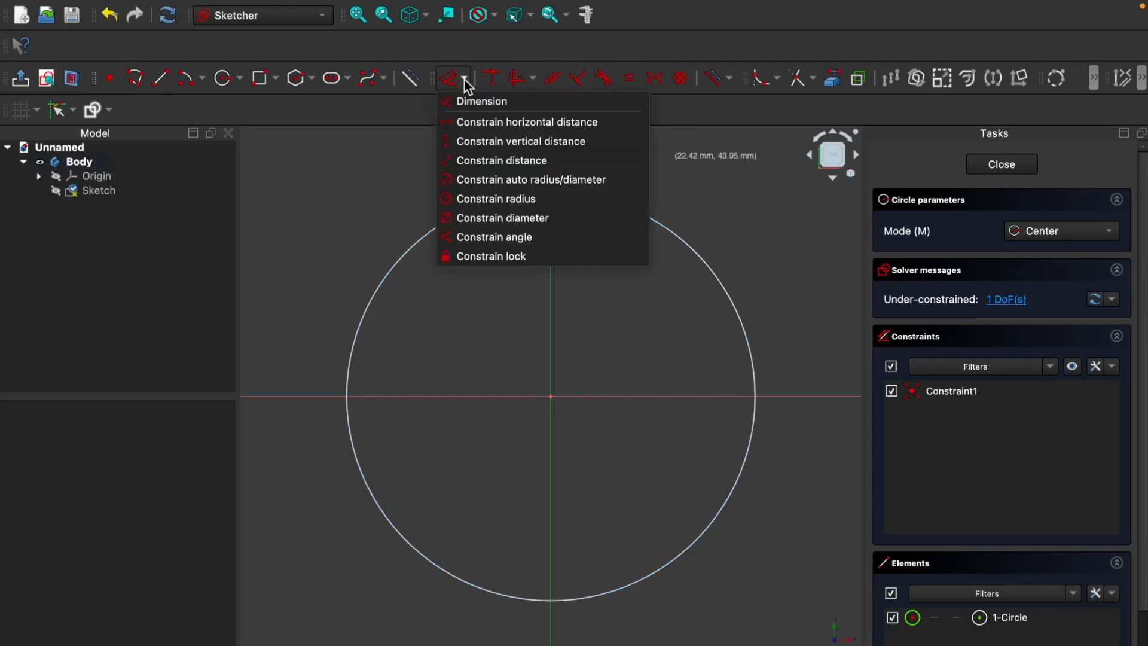
pyautogui.click(490, 217)
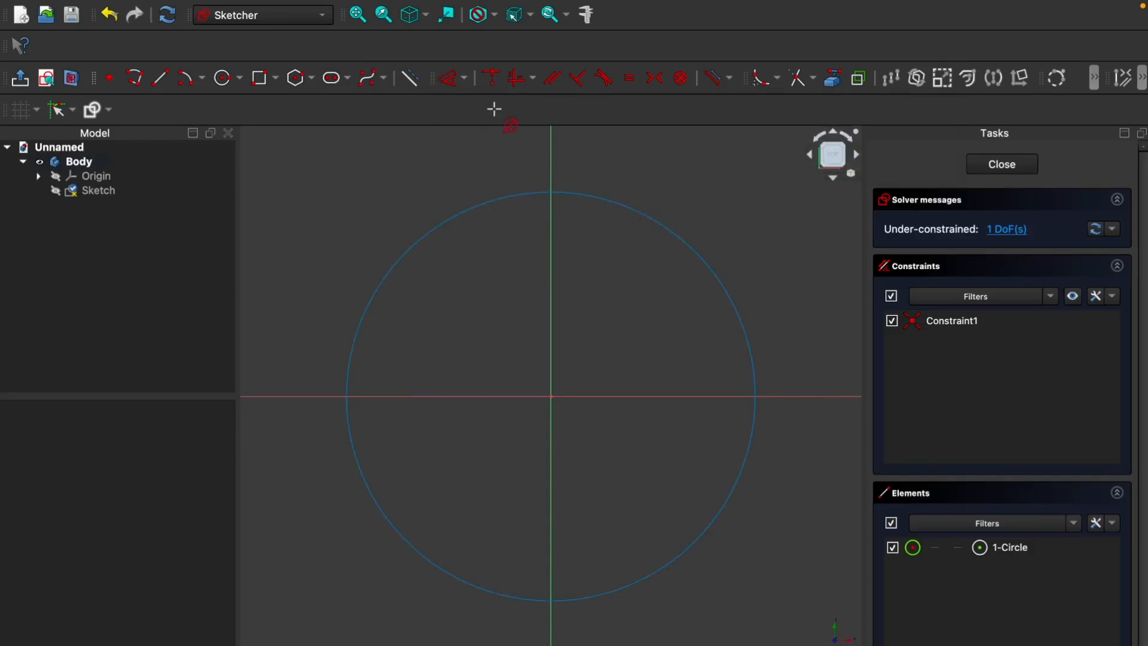
pyautogui.click(462, 81)
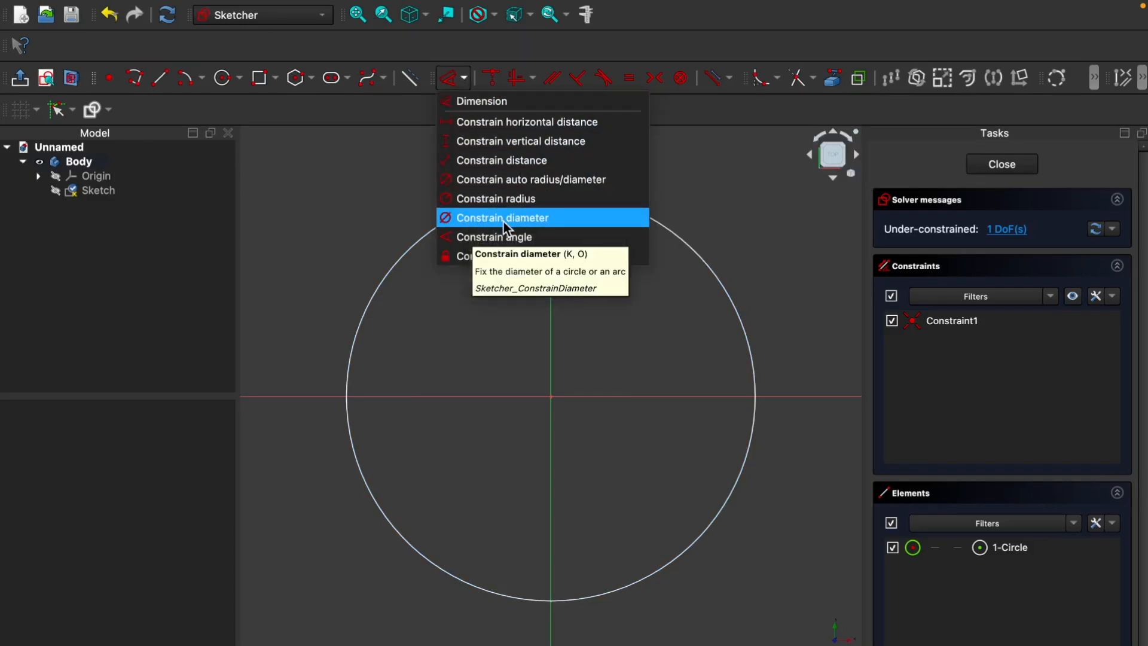
pyautogui.click(554, 221)
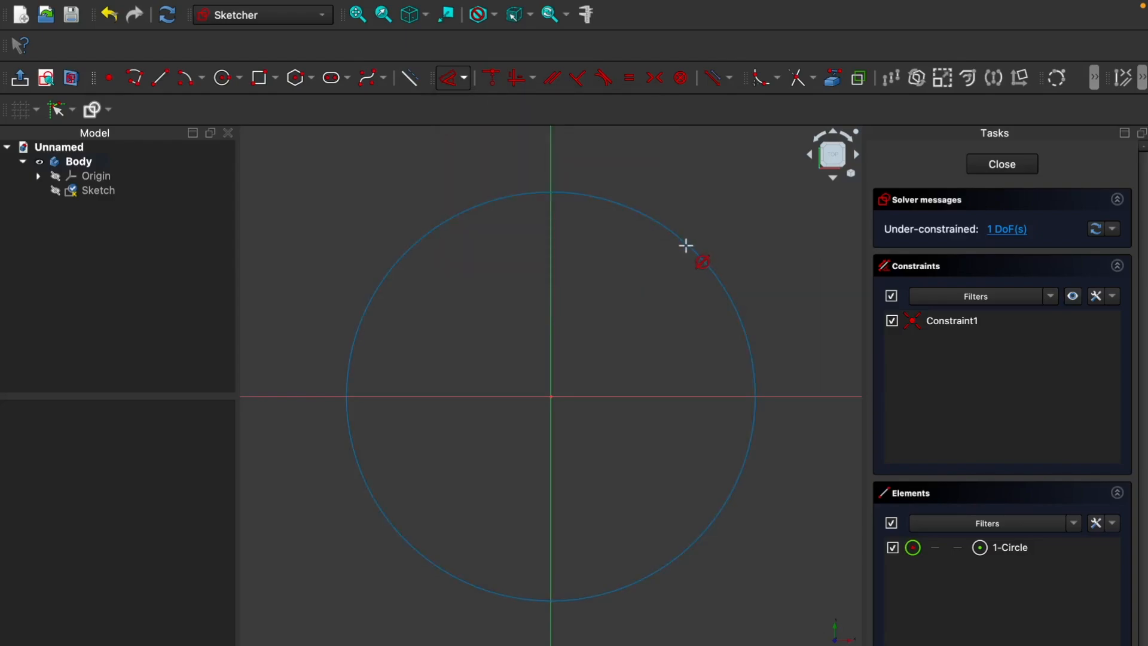
pyautogui.click(685, 245)
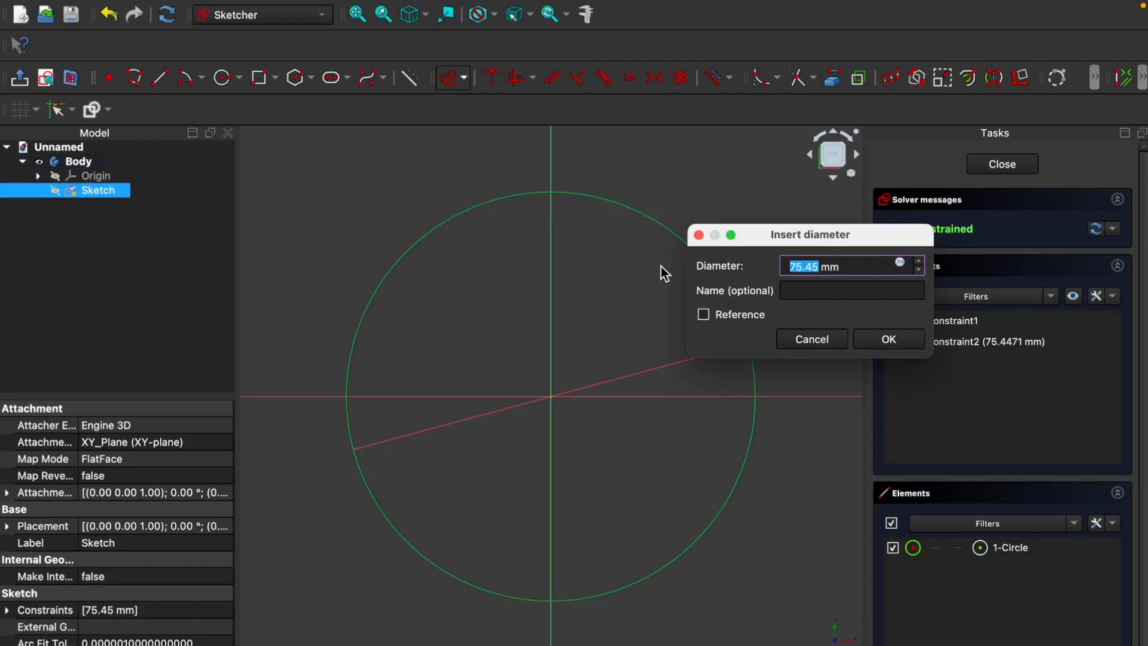
pyautogui.write('70')
pyautogui.click(893, 344)
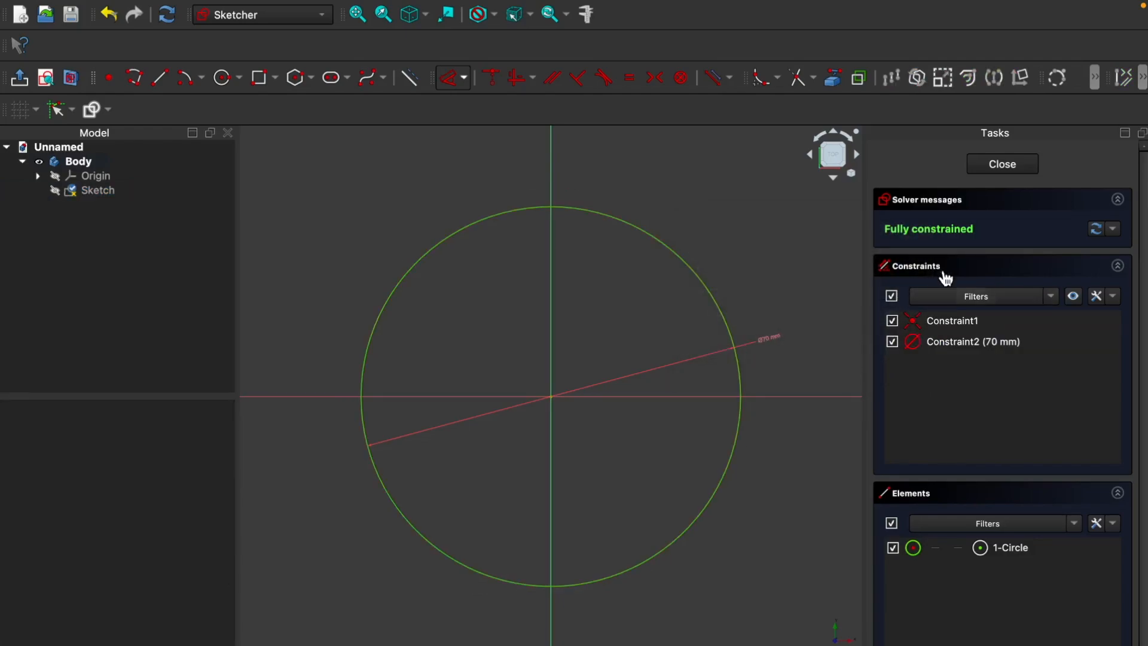
pyautogui.click(1003, 165)
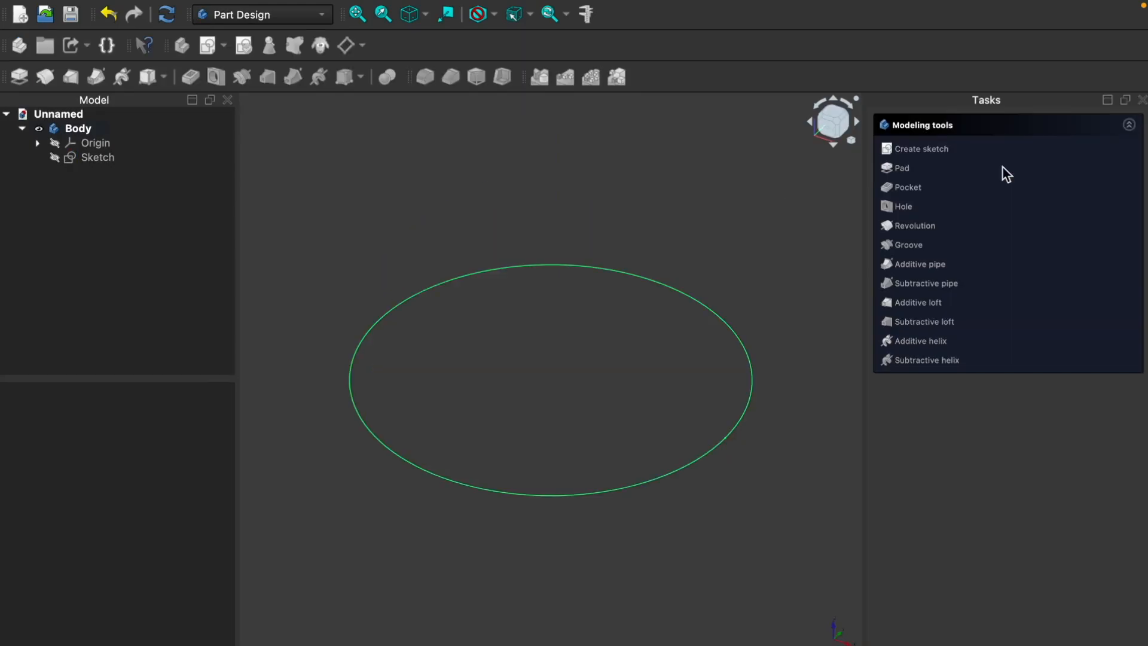
# Step: Pad the circle sketch to a length of 90 mm to form a solid cylinder
pyautogui.click(902, 169)
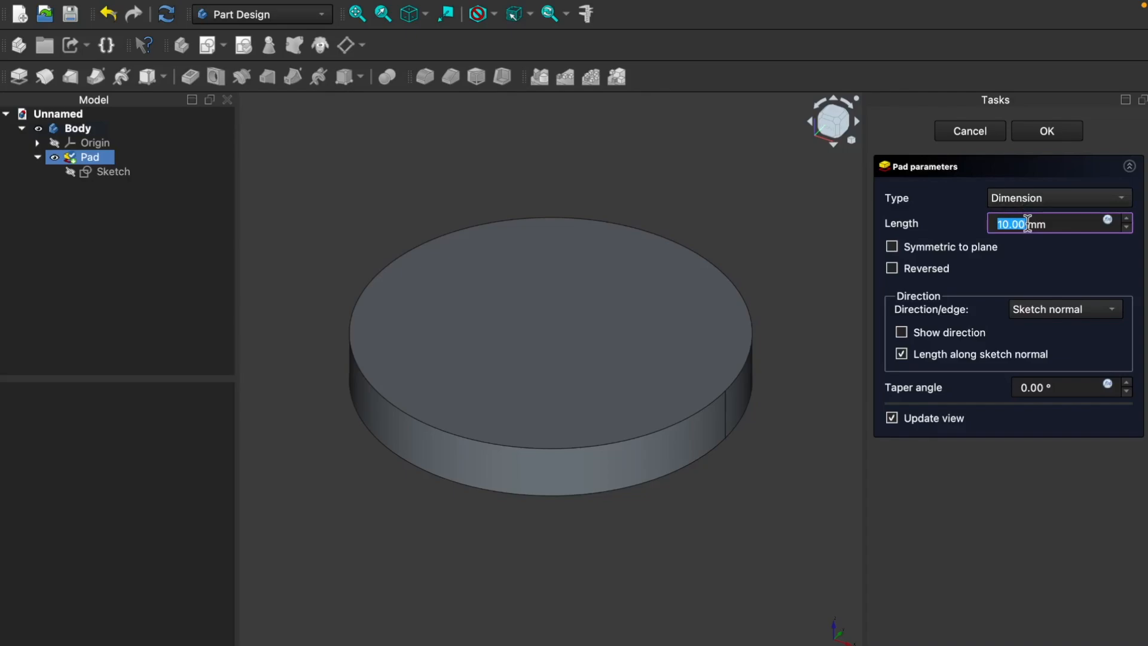
pyautogui.write('90')
pyautogui.click(1053, 131)
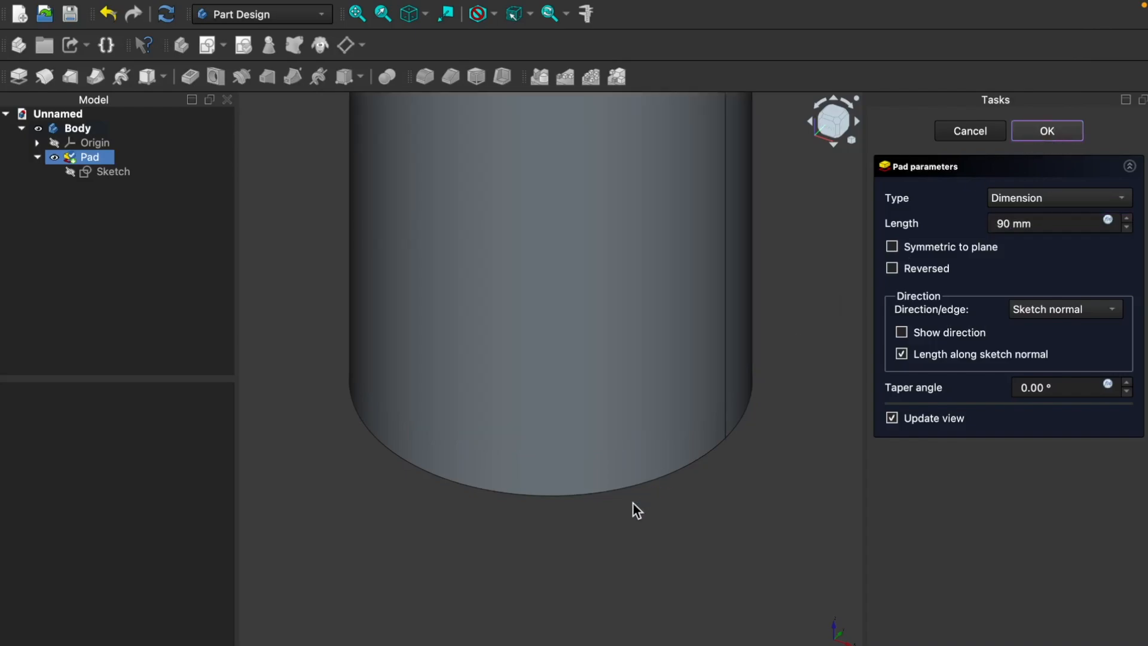
pyautogui.press('v')
pyautogui.press('f')
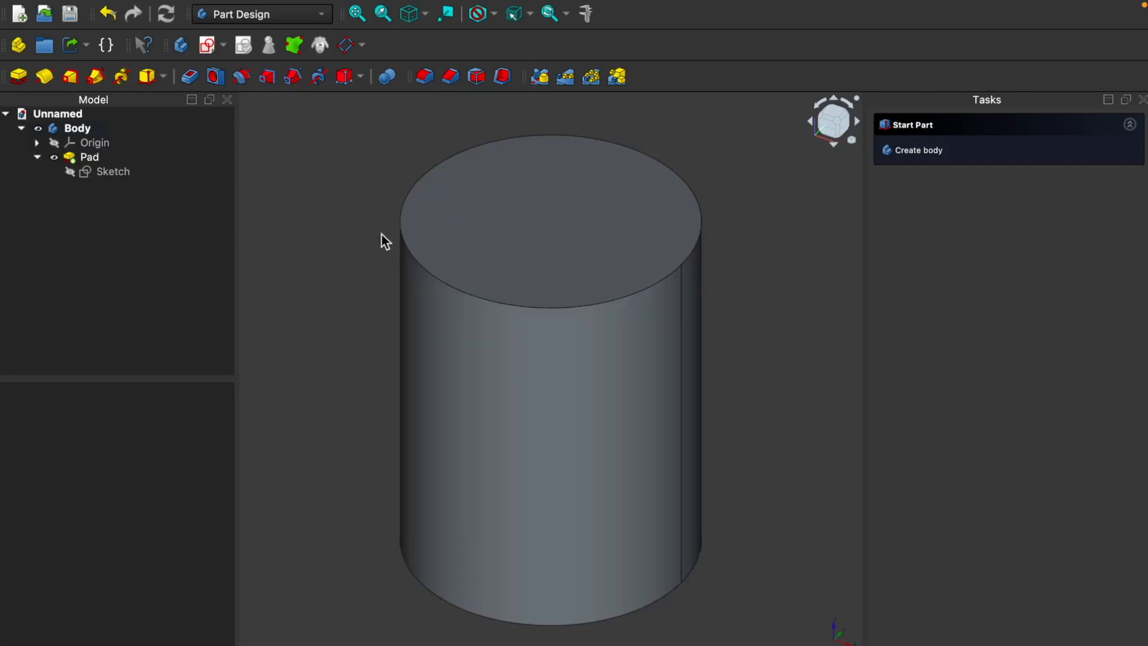
# Step: Start a sketch on the cylinder's top face and draw a circle about 58 mm in diameter centred on the origin
pyautogui.moveTo(353, 221); pyautogui.dragTo(384, 250, button='middle')
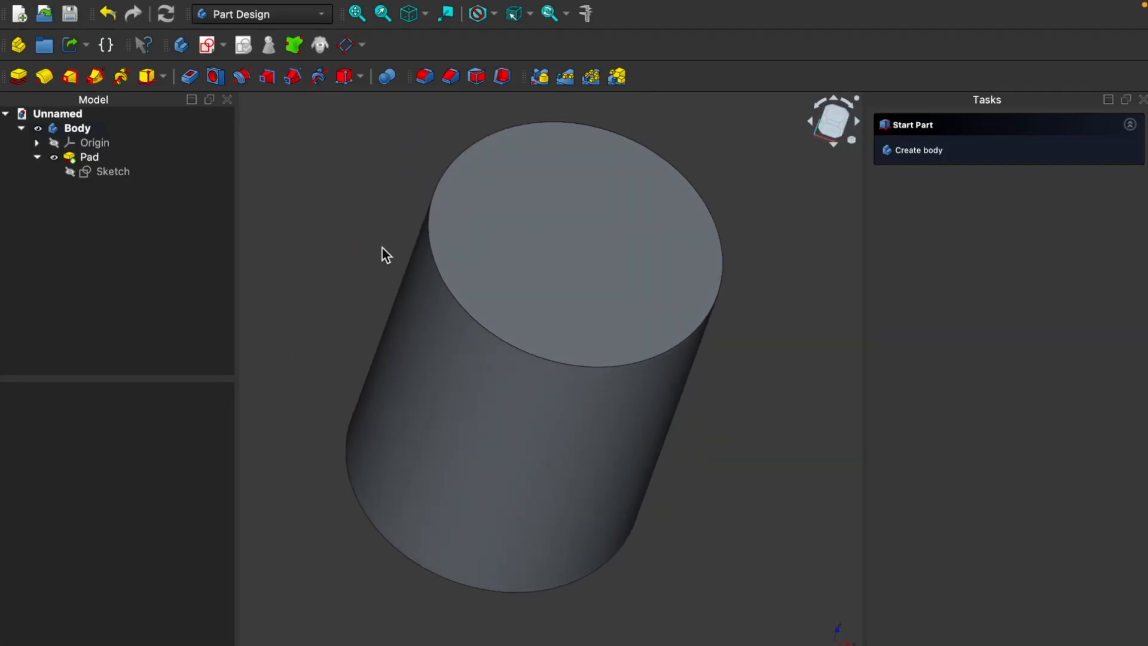
pyautogui.click(565, 251)
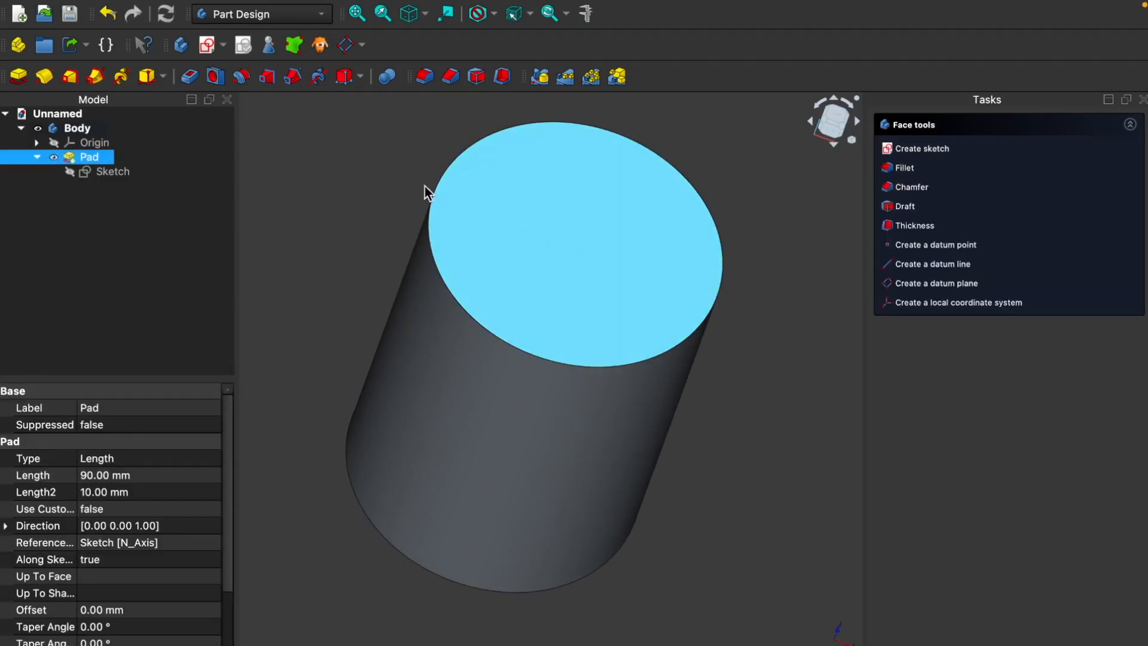
pyautogui.click(207, 47)
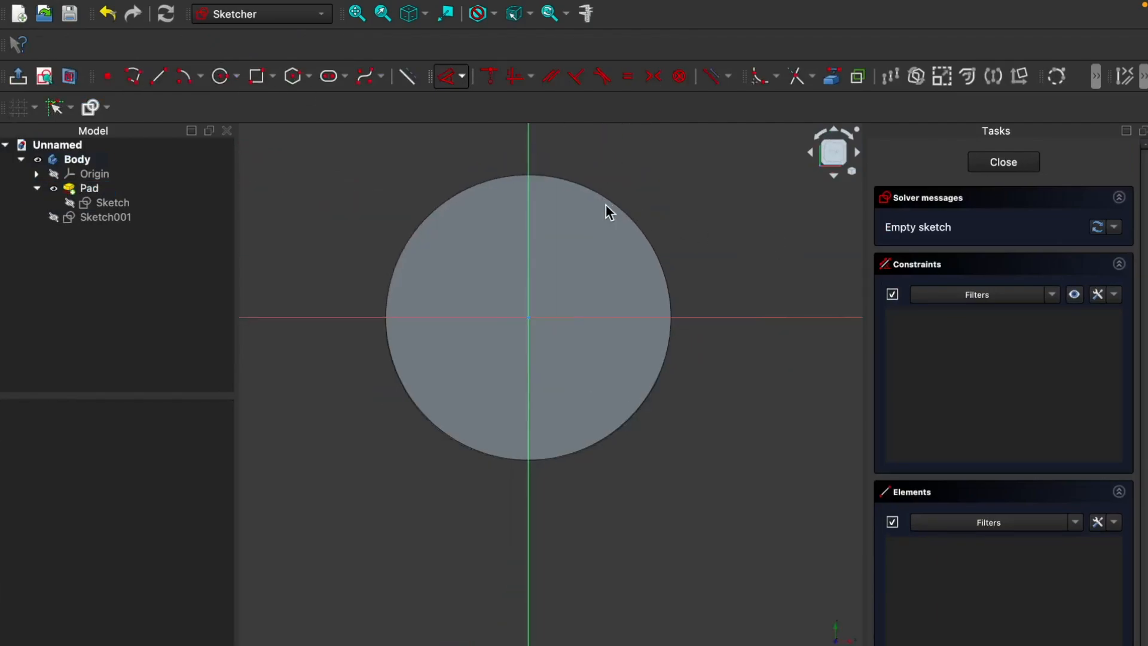
pyautogui.click(220, 76)
pyautogui.click(531, 318)
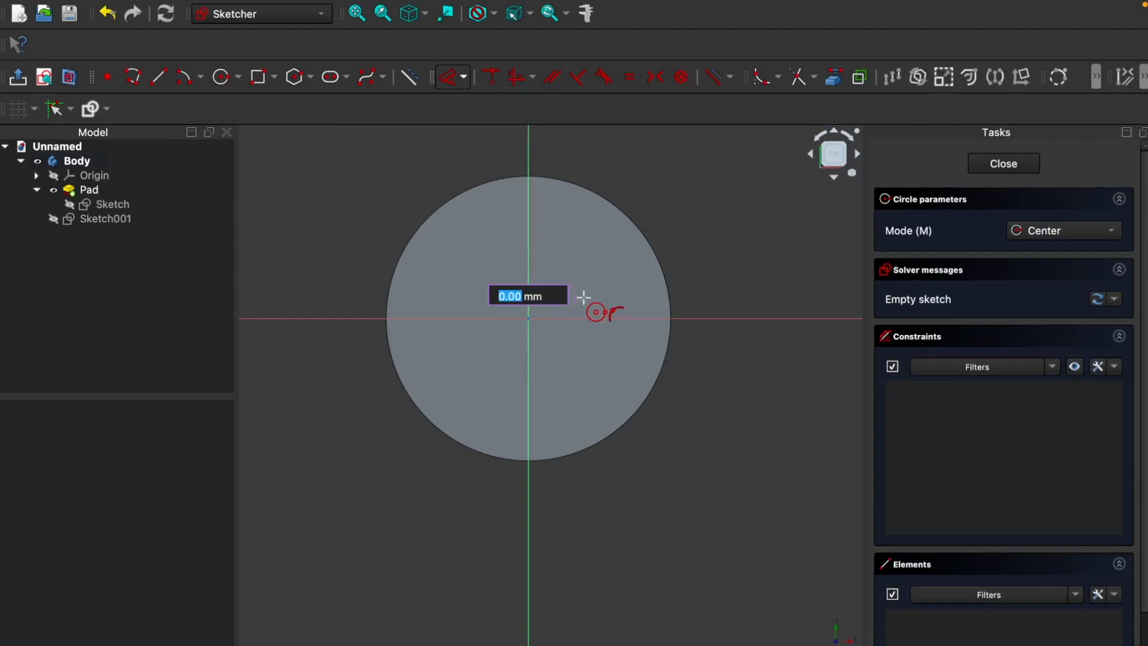
pyautogui.click(645, 287)
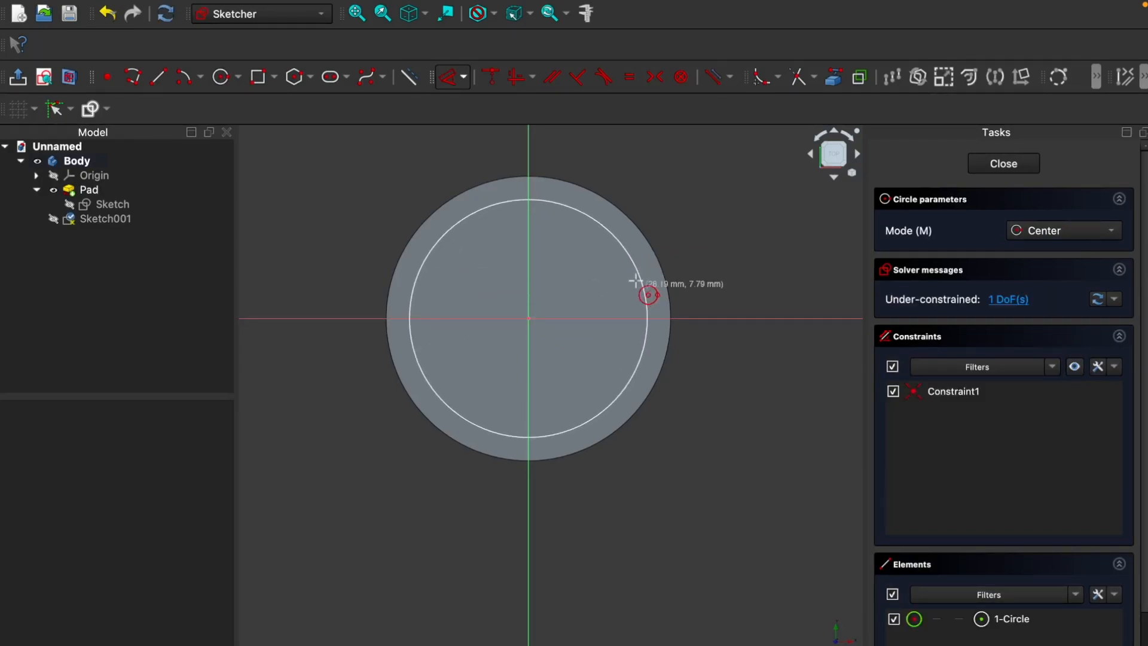
# Step: Constrain the diameter of the circle on the top face to 66 mm and finish the sketch
pyautogui.click(466, 78)
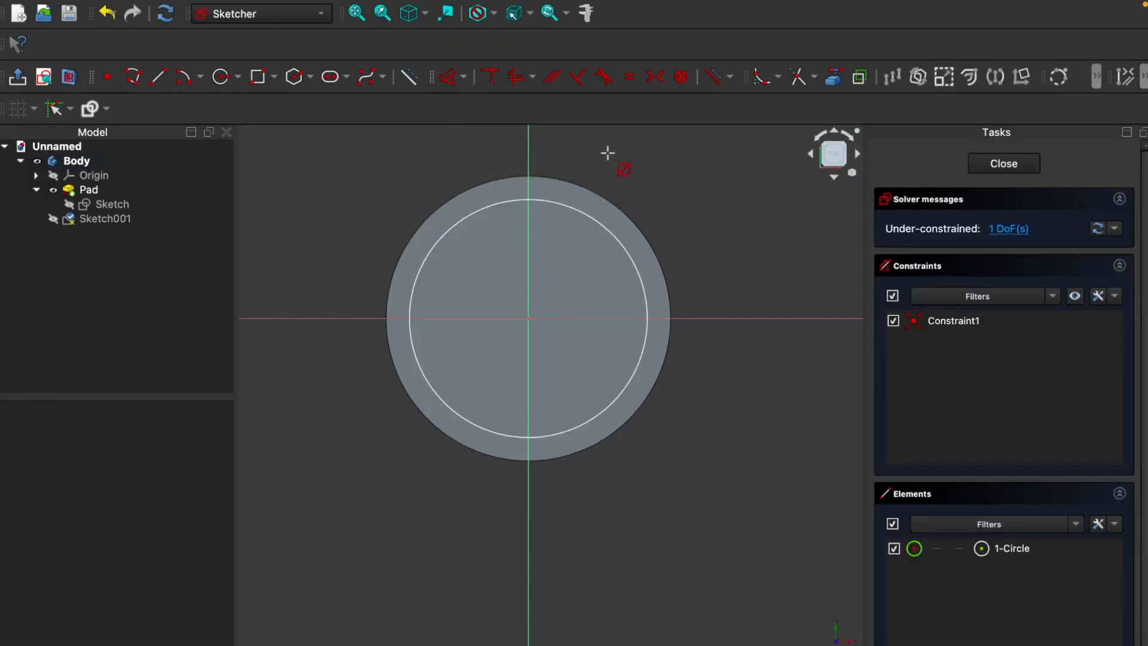
pyautogui.click(464, 78)
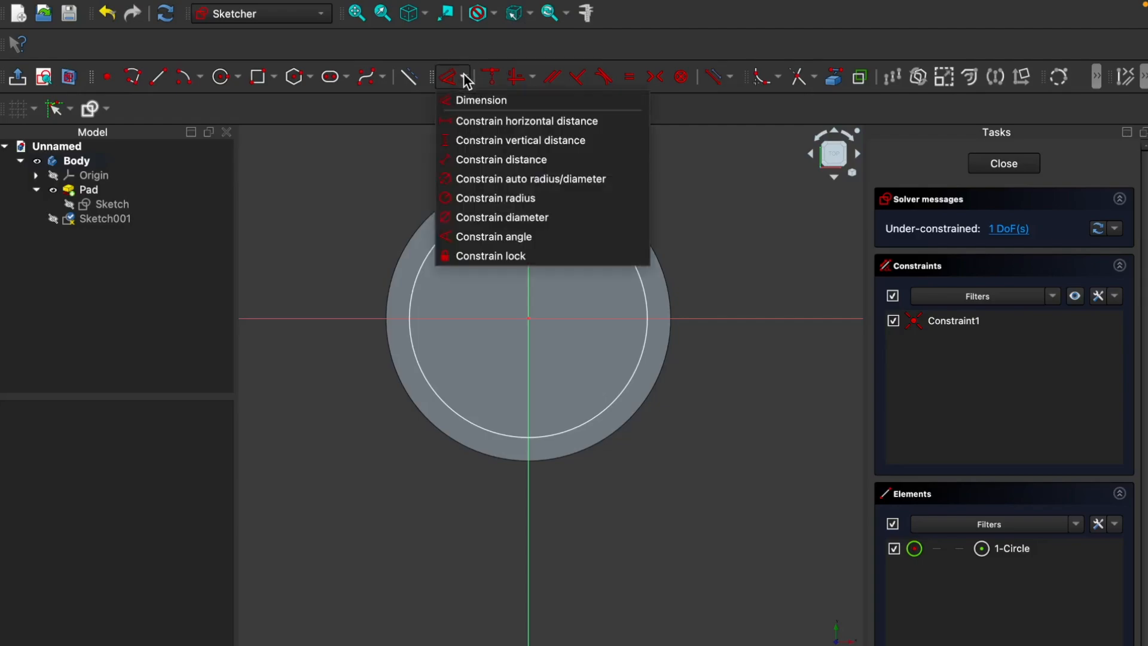
pyautogui.click(495, 219)
pyautogui.click(627, 249)
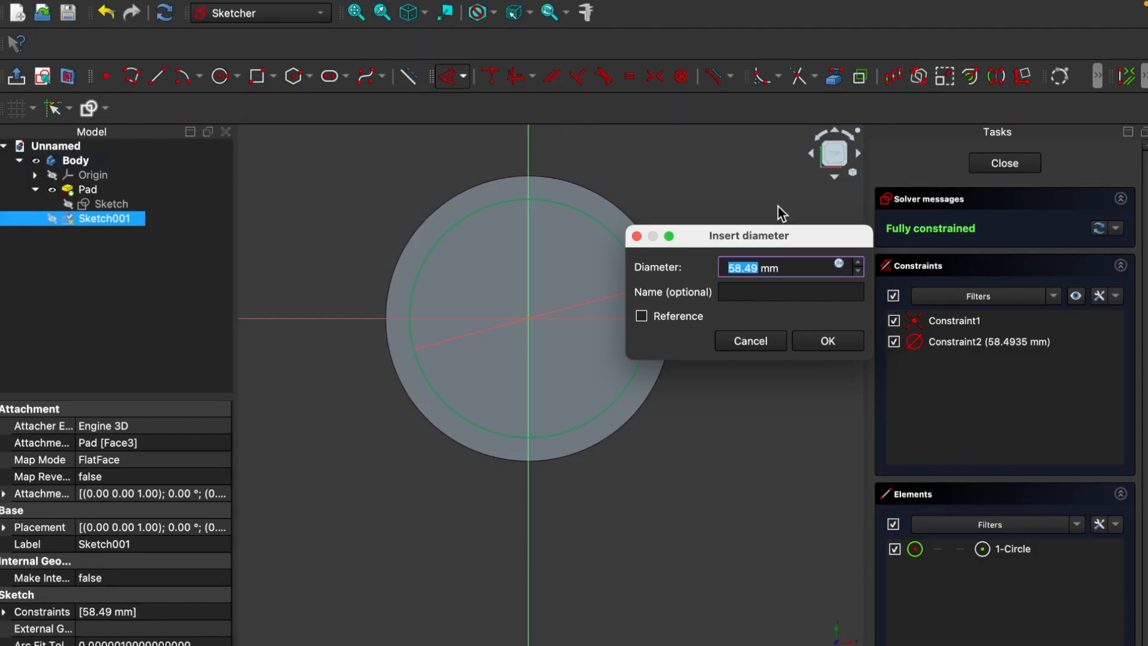
pyautogui.write('6')
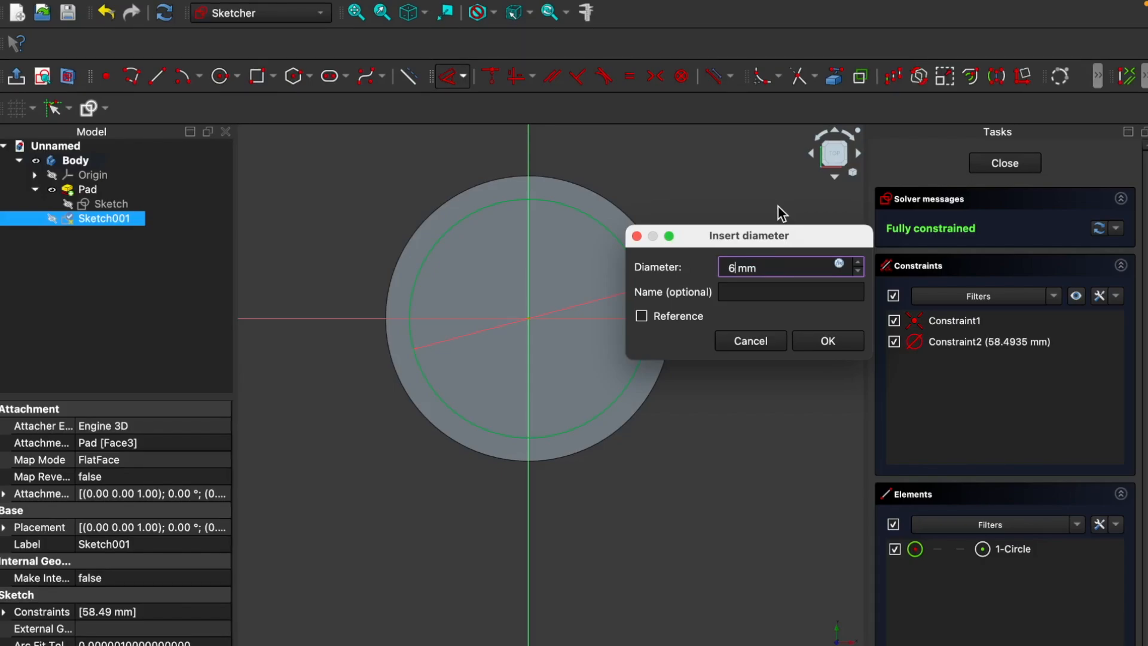
pyautogui.write('6')
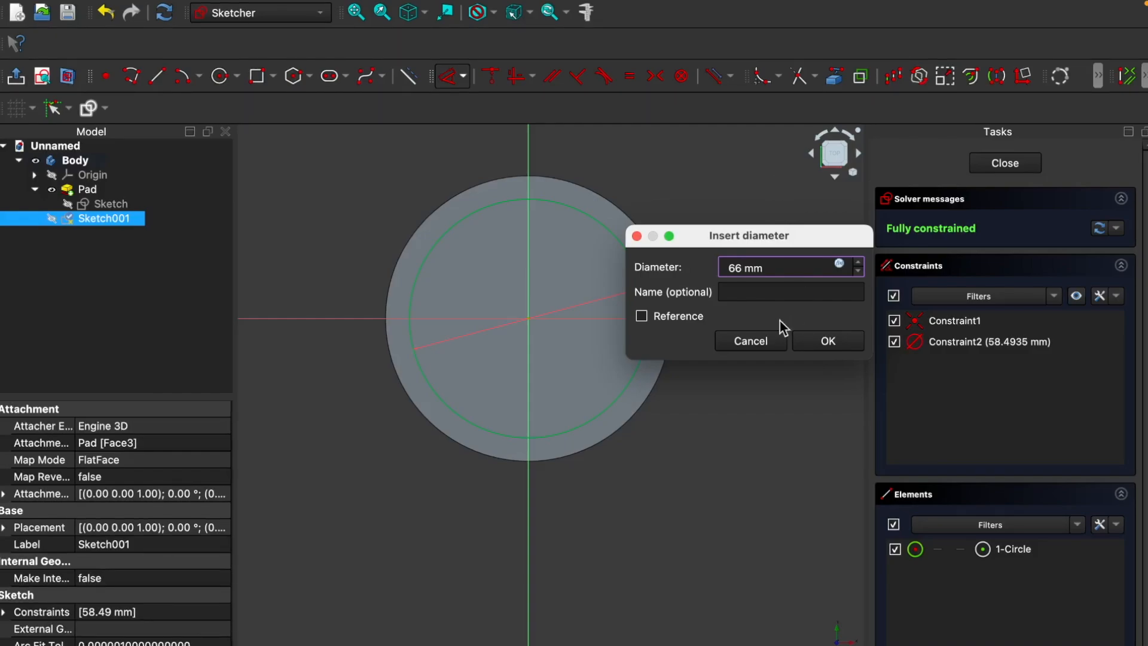
pyautogui.click(828, 344)
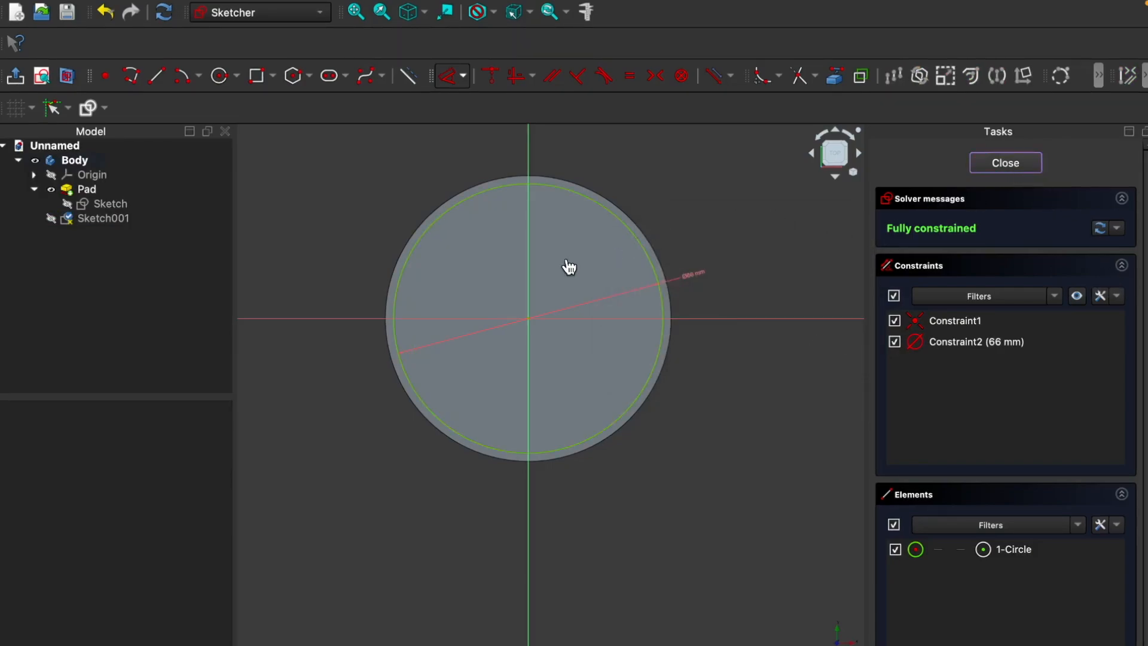
pyautogui.click(999, 162)
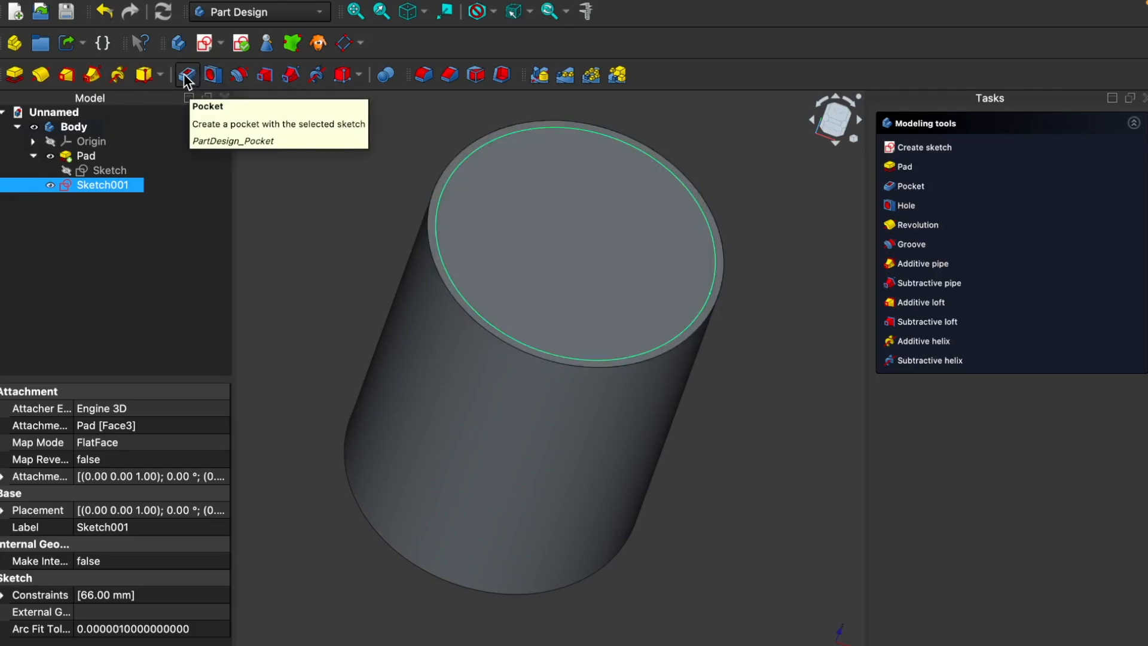
pyautogui.moveTo(159, 0)
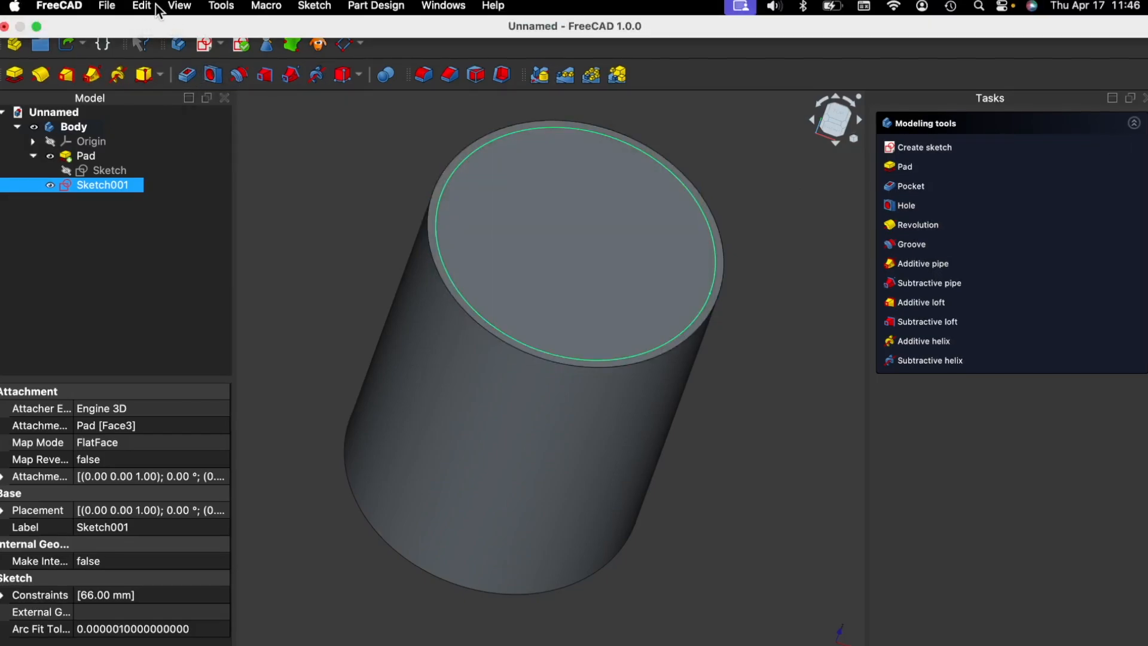
pyautogui.click(376, 7)
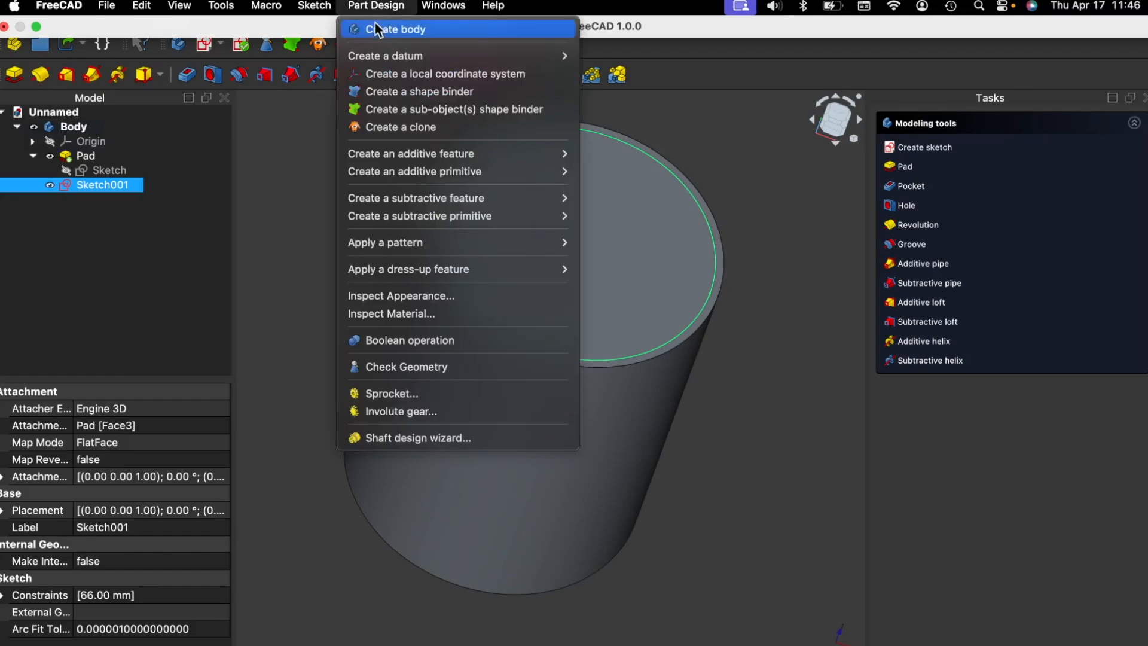
pyautogui.moveTo(237, 9)
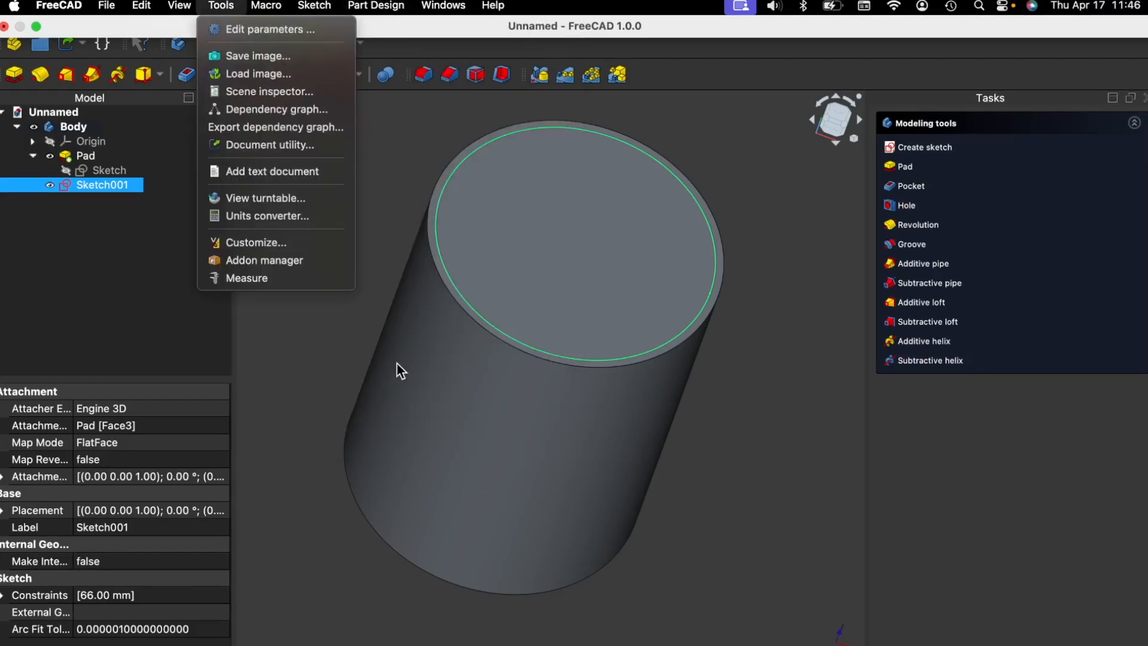
pyautogui.click(331, 361)
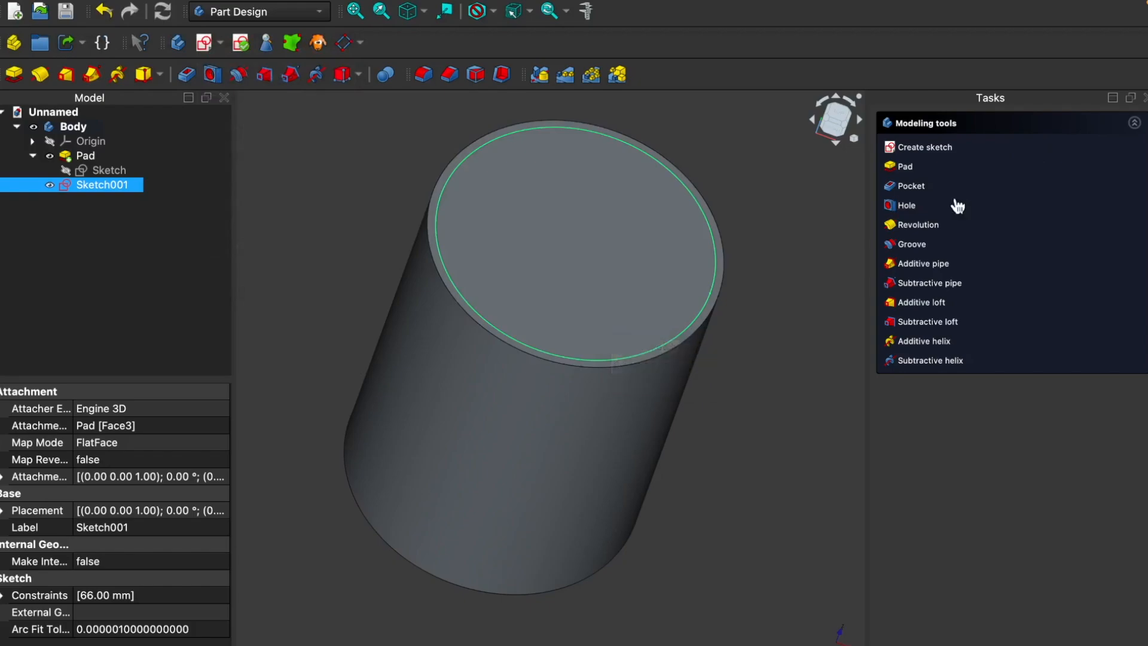
# Step: Pocket the 66 mm circle sketch to a length of 86 mm to hollow out the cylinder
pyautogui.click(909, 186)
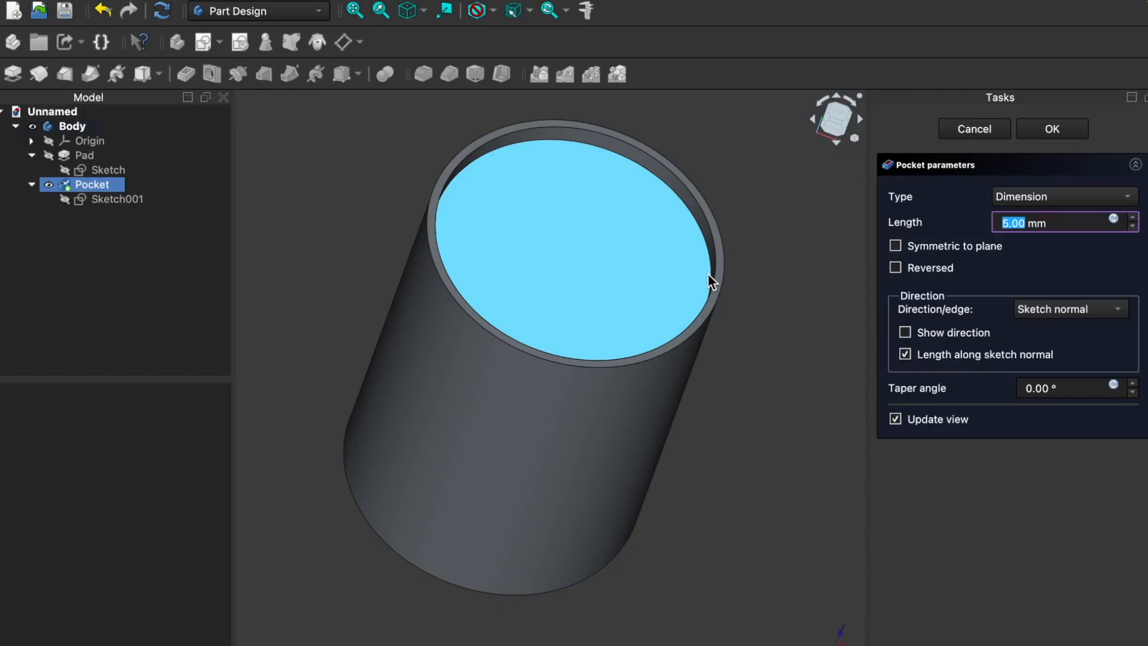
pyautogui.write('86')
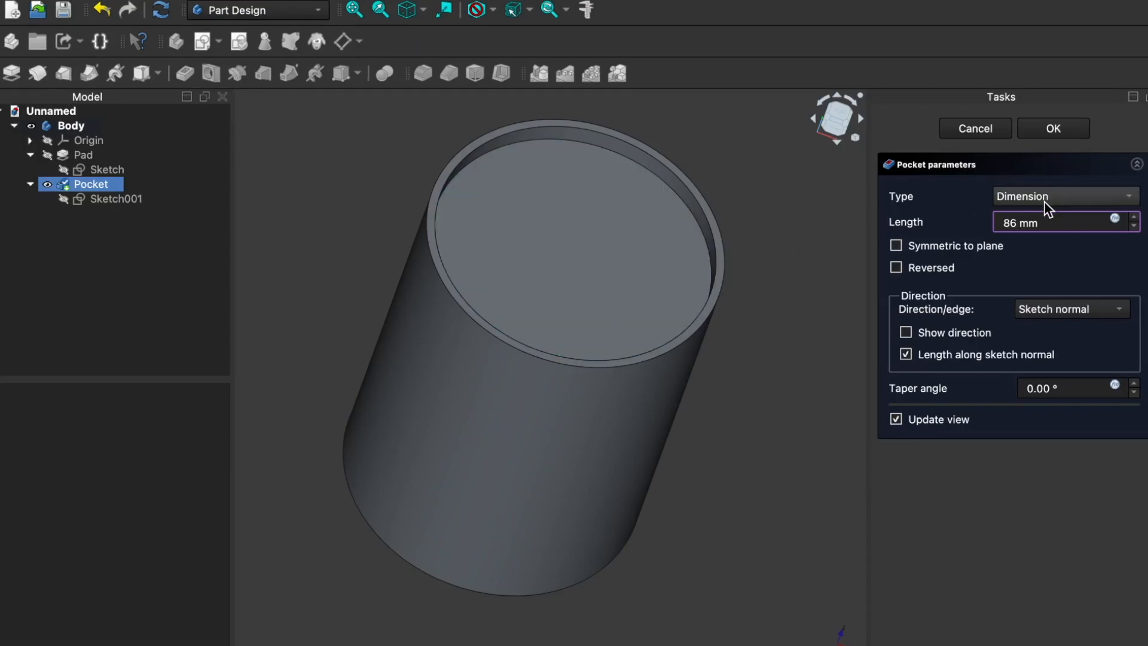
pyautogui.press('Return')
# Step: Examine the hollowed cylinder's rim, inner wall and outer face from several angles
pyautogui.moveTo(725, 317); pyautogui.dragTo(753, 301, button='middle')
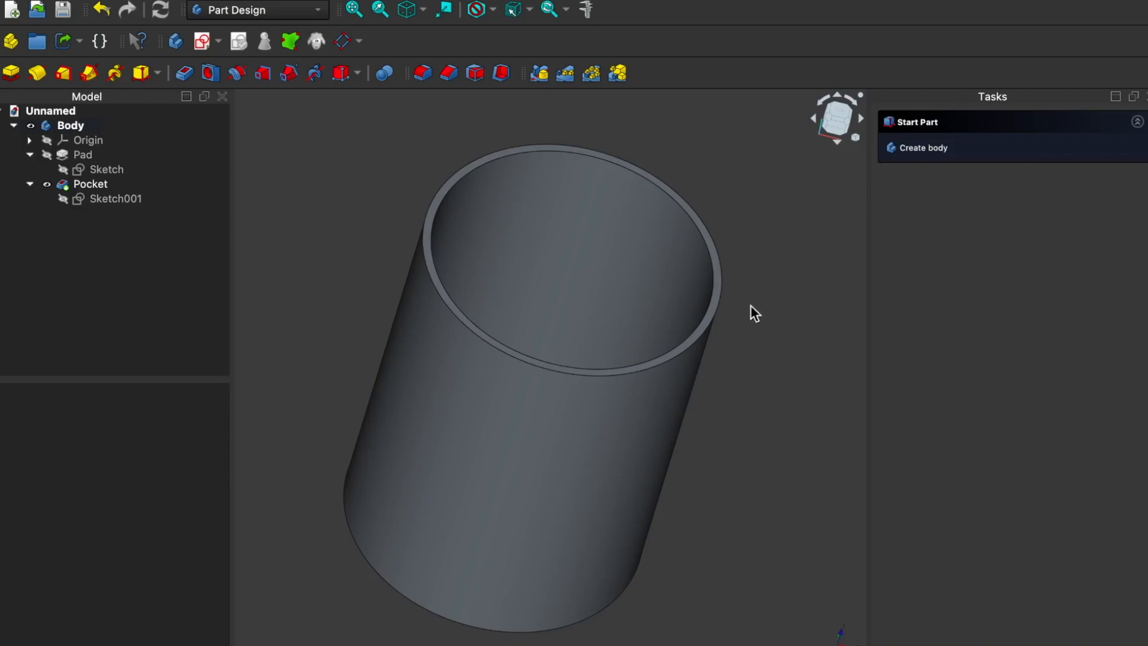
pyautogui.moveTo(732, 449); pyautogui.dragTo(687, 438, button='middle')
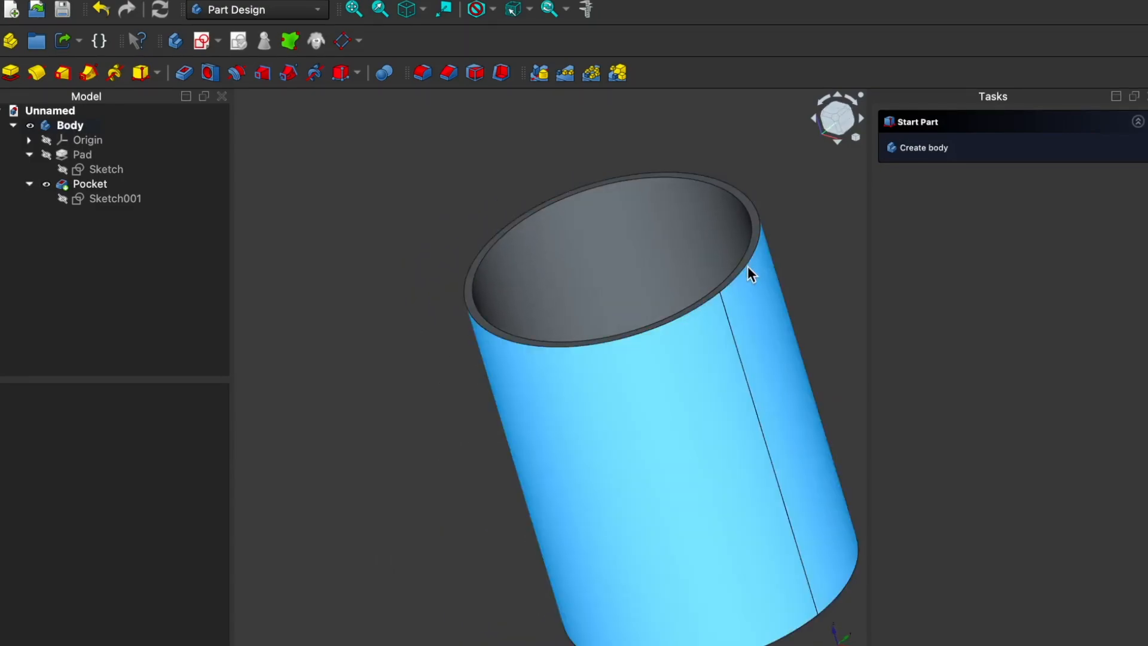
pyautogui.click(658, 232)
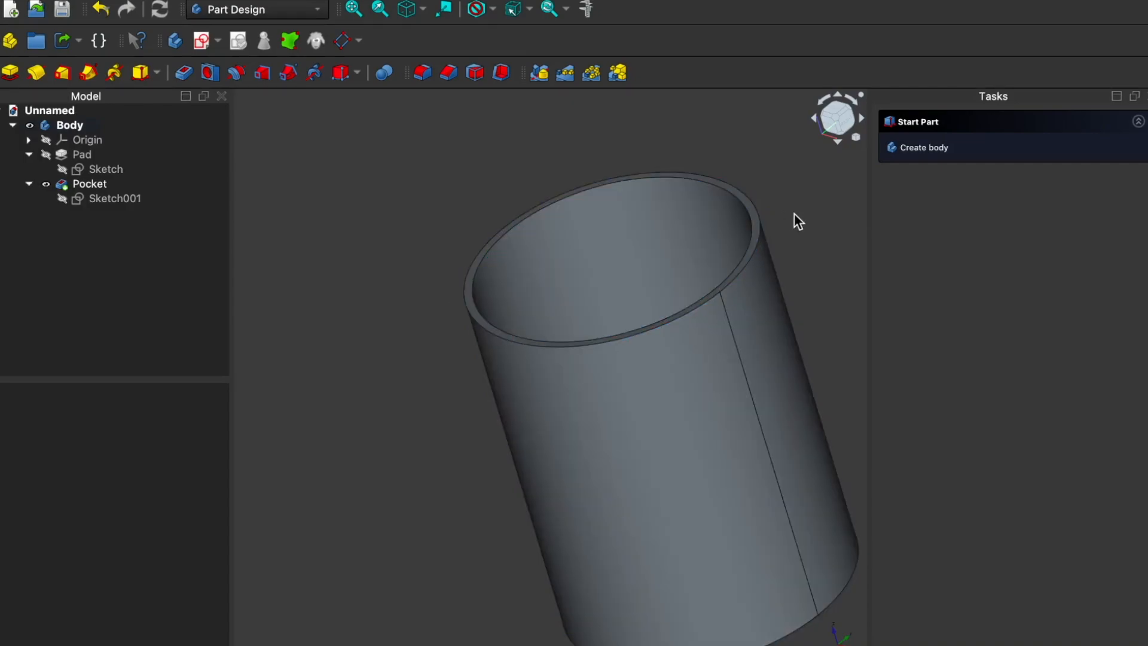
pyautogui.moveTo(370, 235); pyautogui.dragTo(391, 245, button='middle')
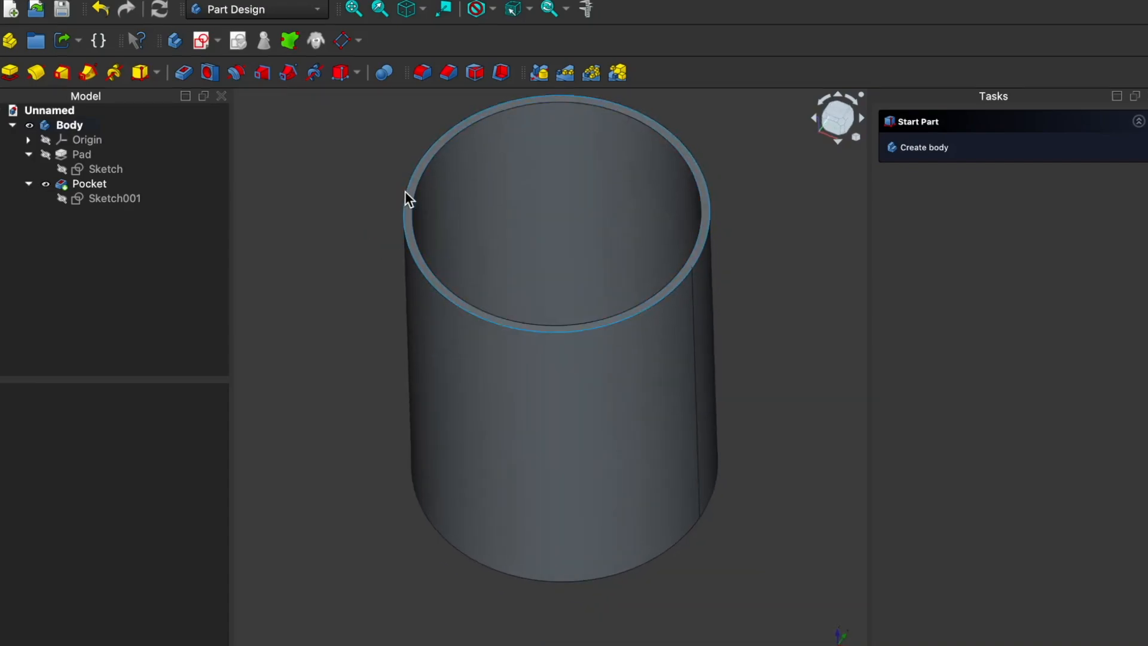
pyautogui.click(496, 282)
pyautogui.click(558, 96)
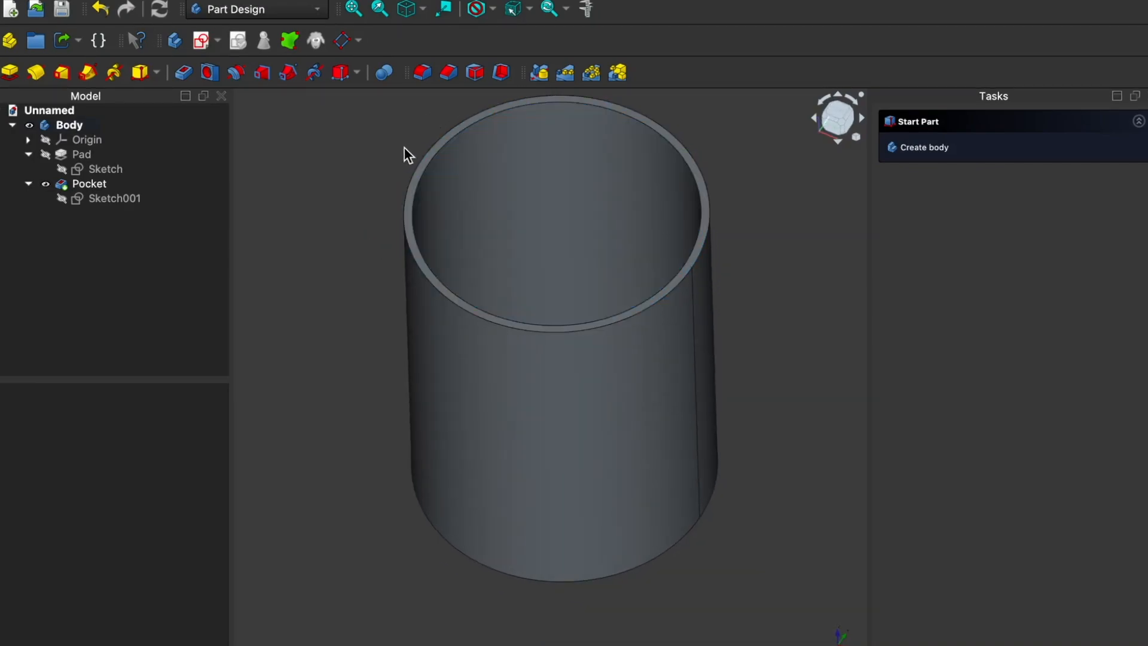
pyautogui.moveTo(283, 357); pyautogui.dragTo(303, 340, button='middle')
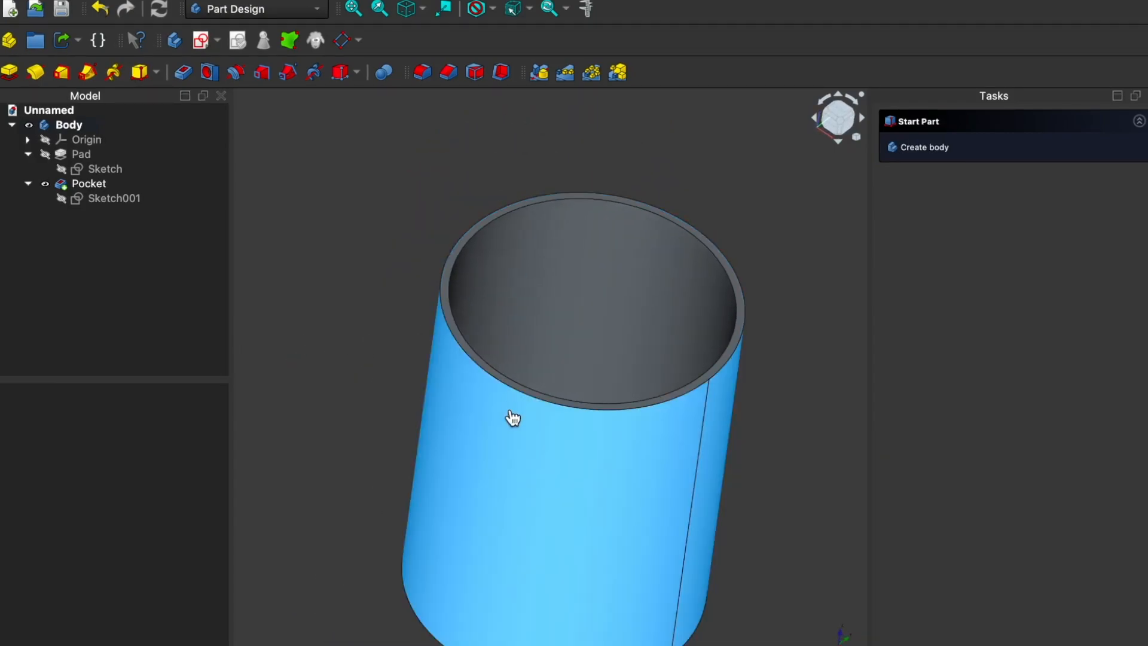
pyautogui.click(622, 395)
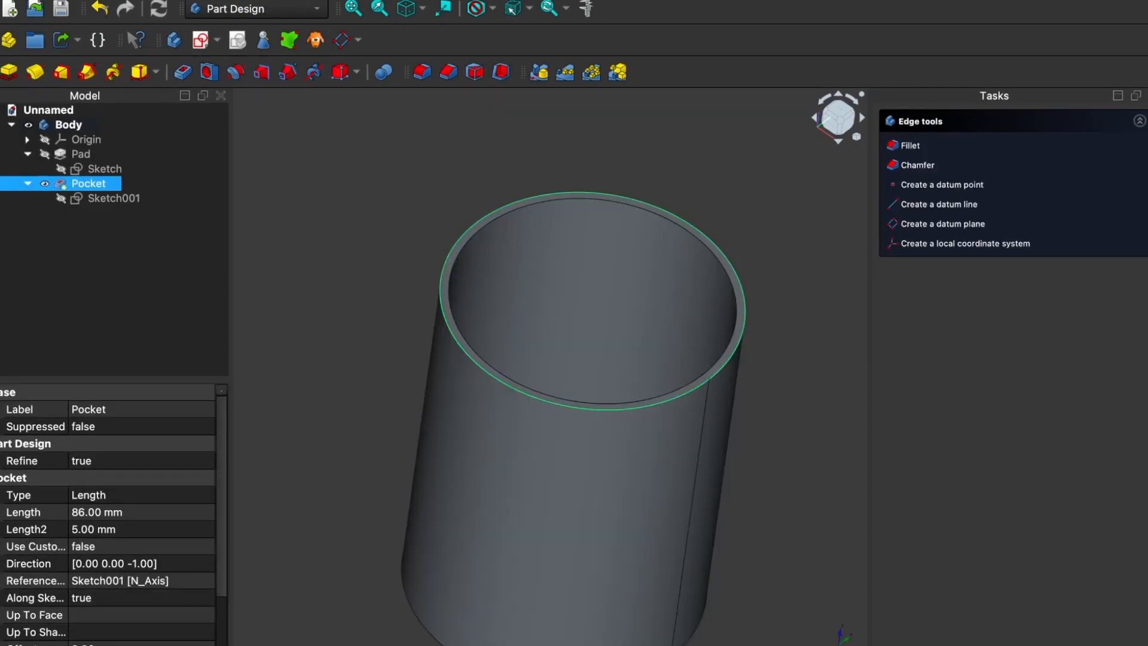
# Step: Open the recent file Unnamed.FCStd to examine the reference cup's notched rim, and return to the working cup model
pyautogui.click(263, 645)
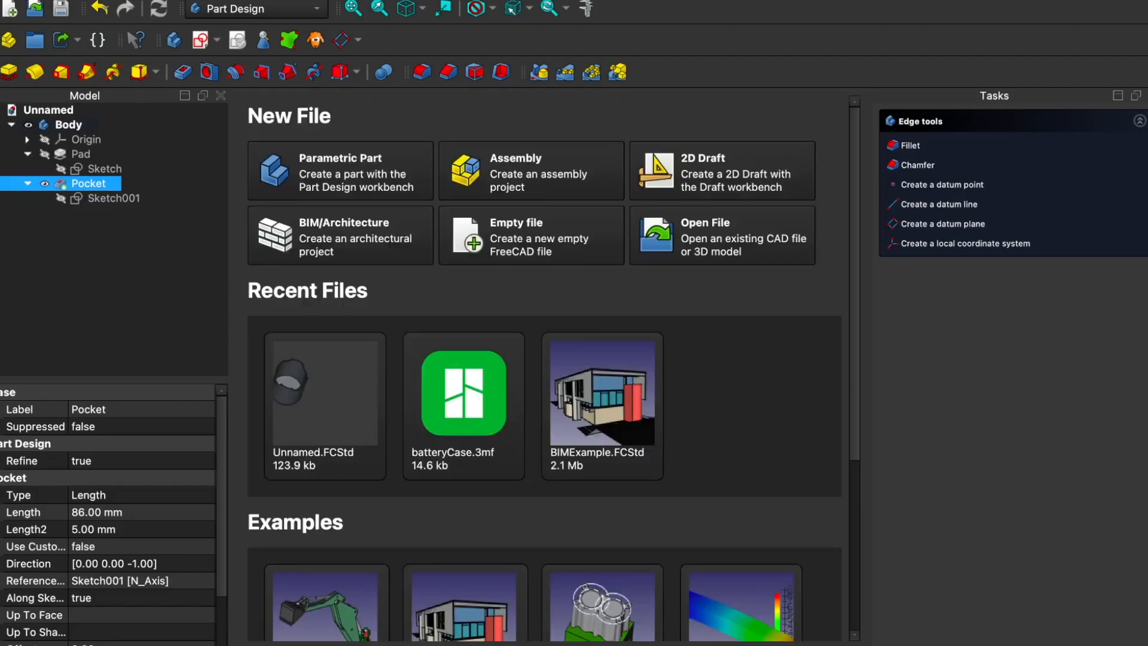
pyautogui.click(316, 367)
pyautogui.moveTo(451, 379); pyautogui.dragTo(436, 323, button='middle')
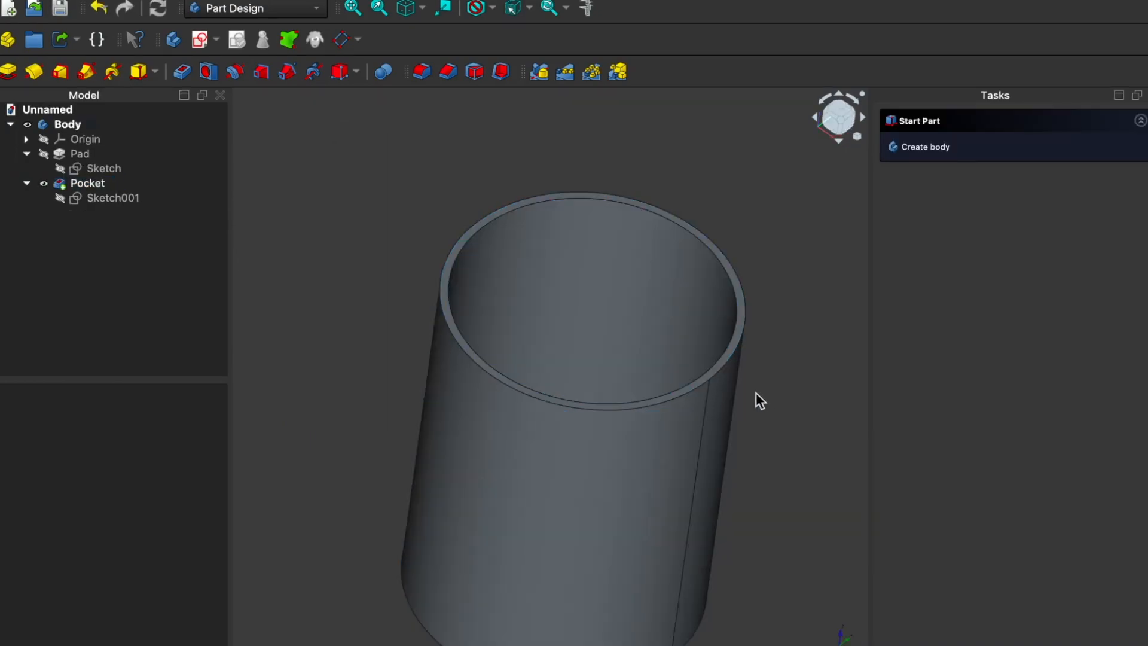
pyautogui.moveTo(755, 392); pyautogui.dragTo(706, 407, button='middle')
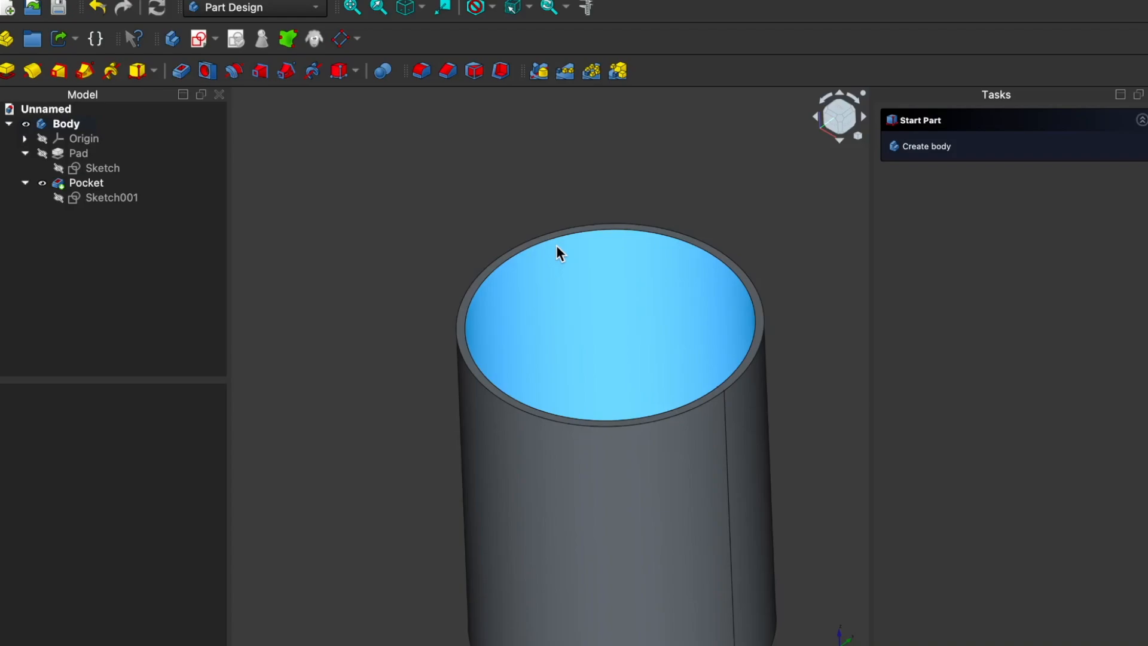
pyautogui.moveTo(403, 254); pyautogui.dragTo(405, 289, button='middle')
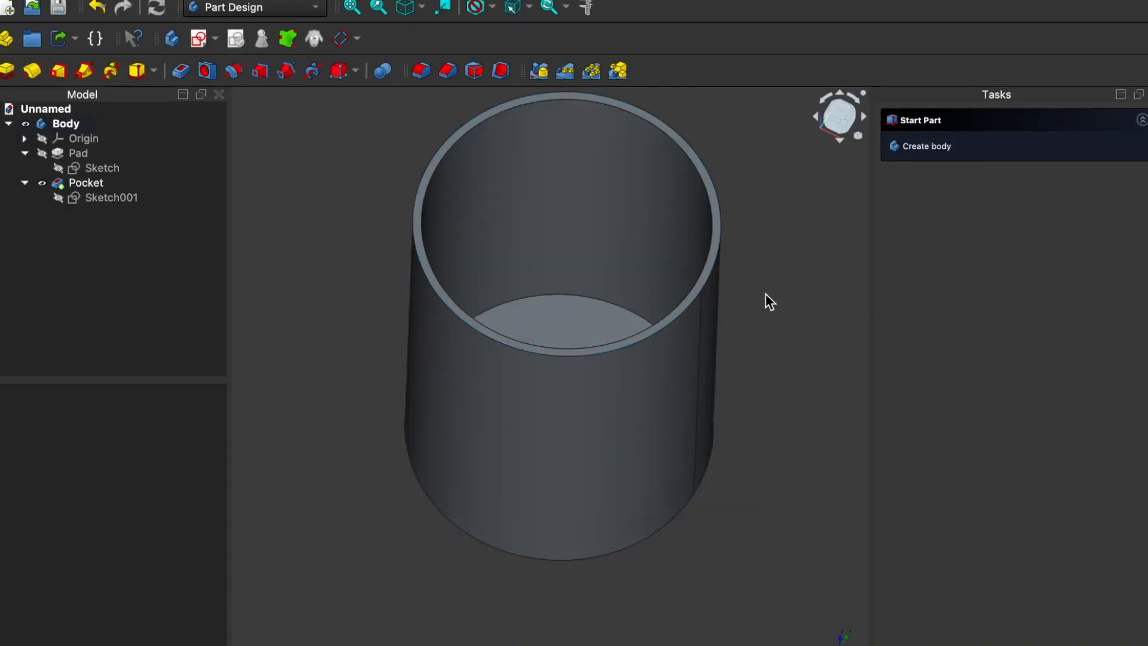
pyautogui.moveTo(783, 321); pyautogui.dragTo(788, 307, button='middle')
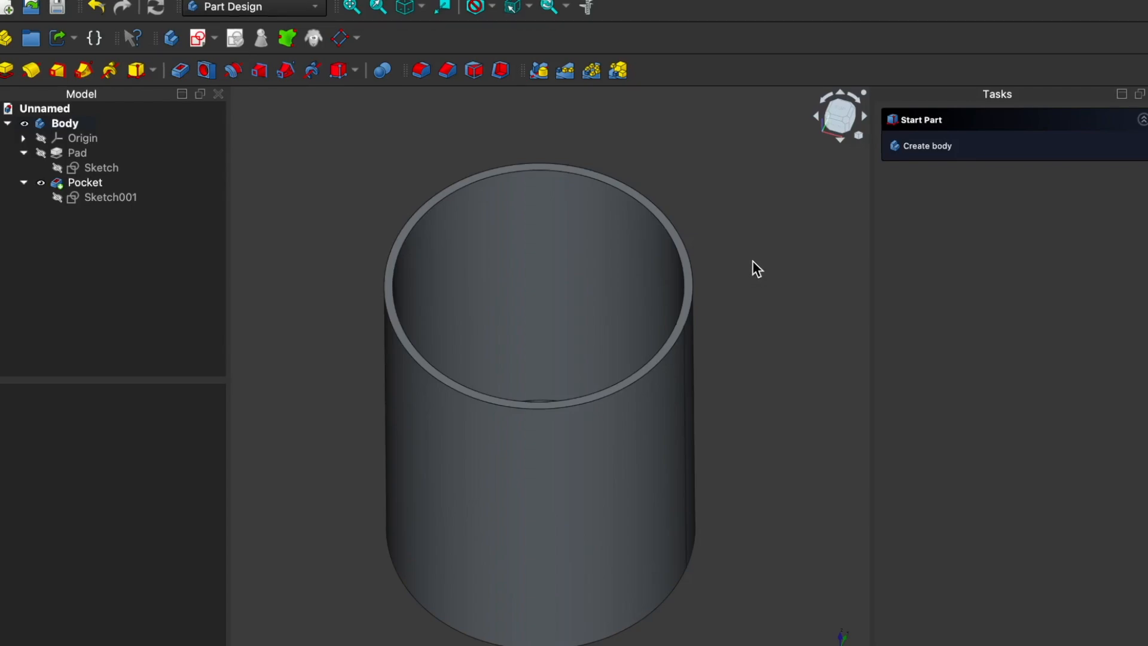
# Step: Expand the body's Origin and show its axes and base planes around the cup
pyautogui.click(89, 185)
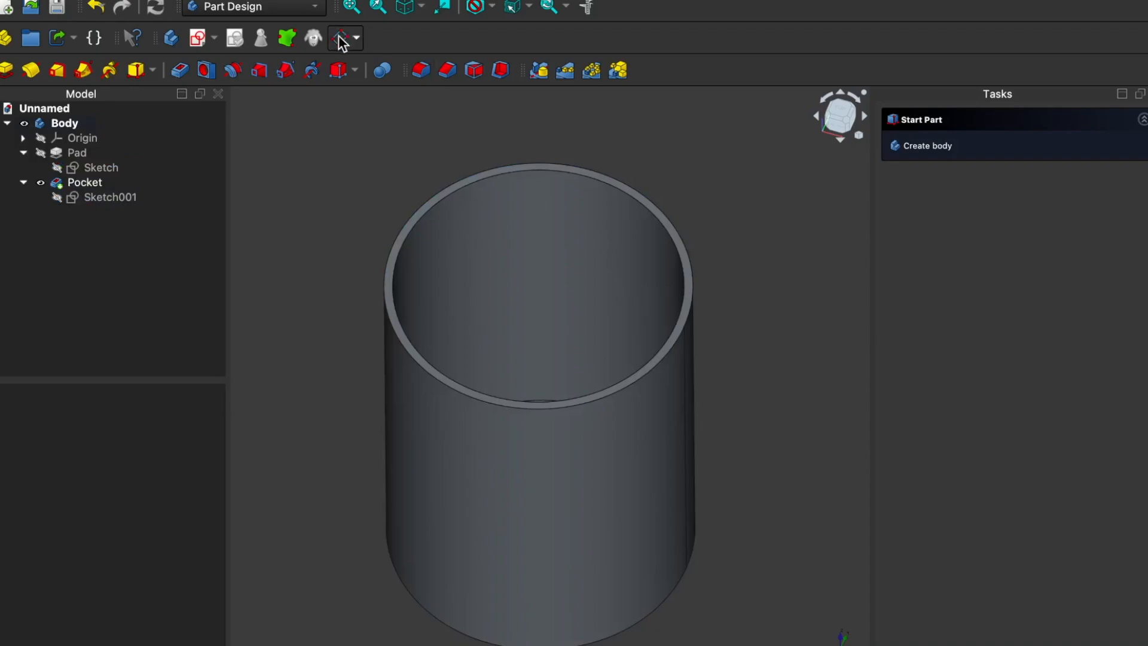
pyautogui.click(356, 38)
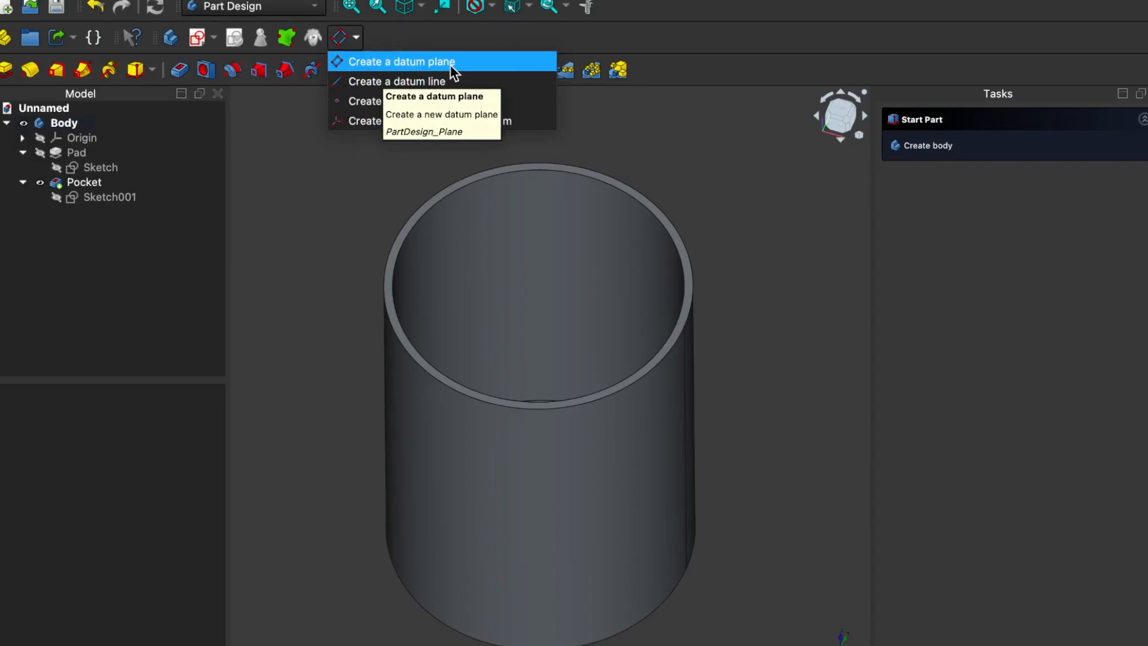
pyautogui.click(294, 249)
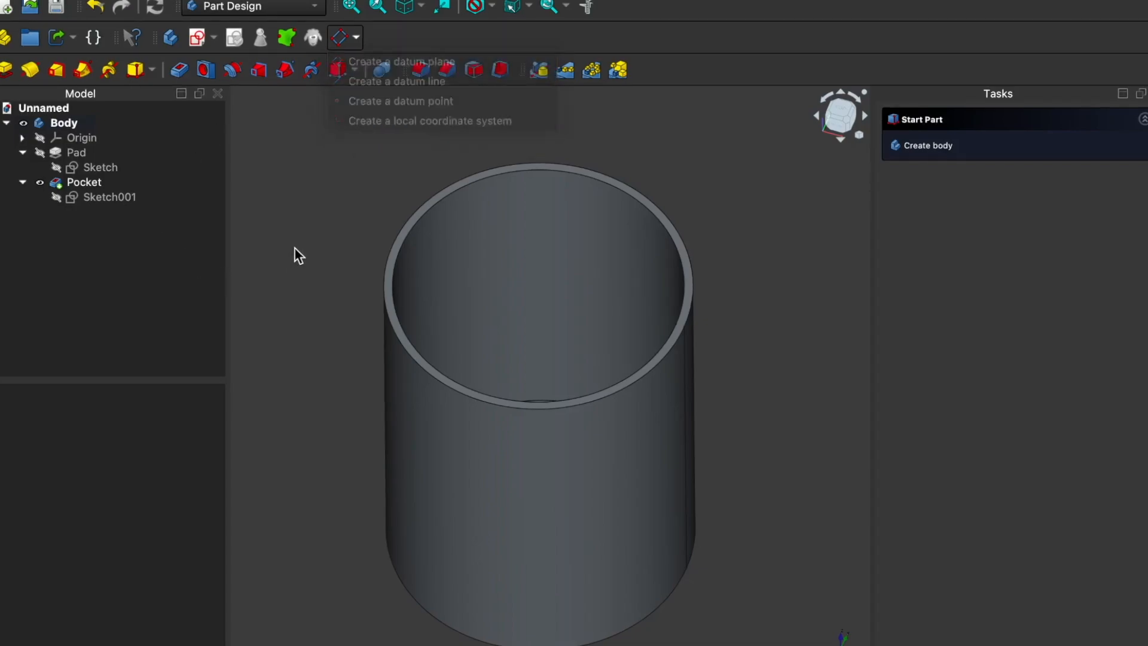
pyautogui.click(21, 139)
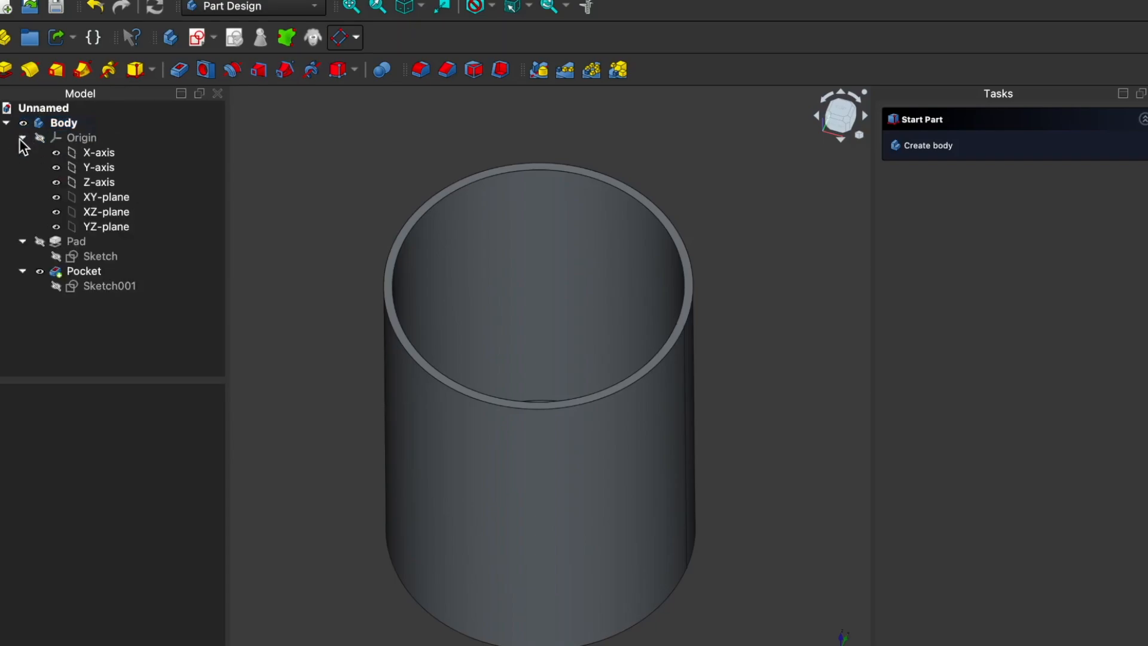
pyautogui.click(36, 138)
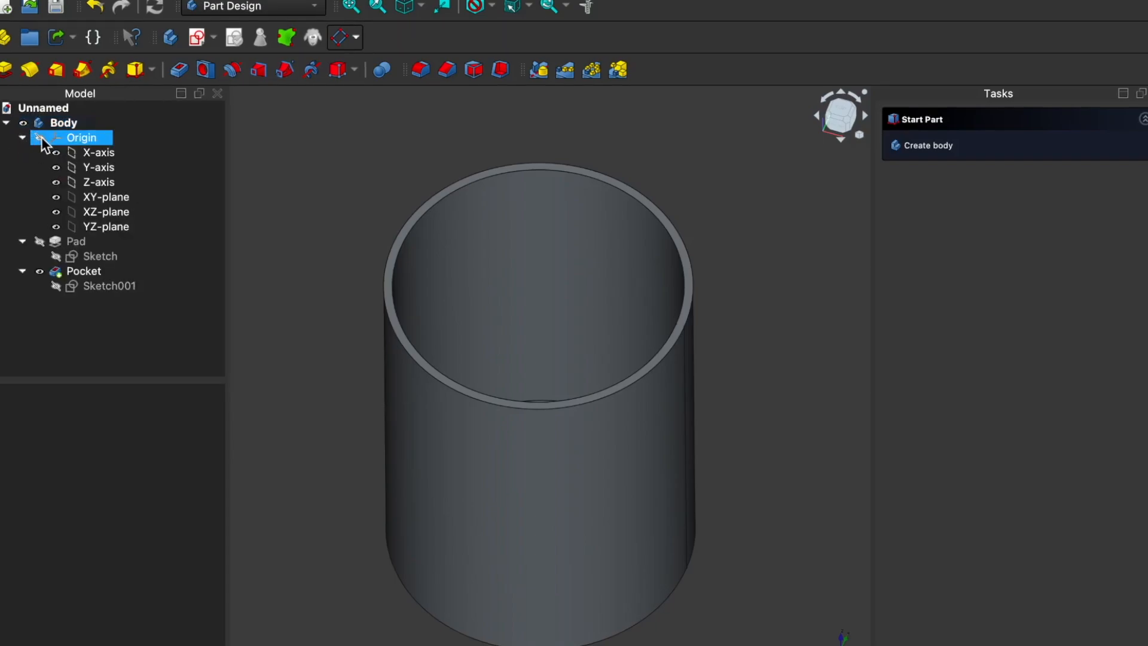
pyautogui.click(40, 140)
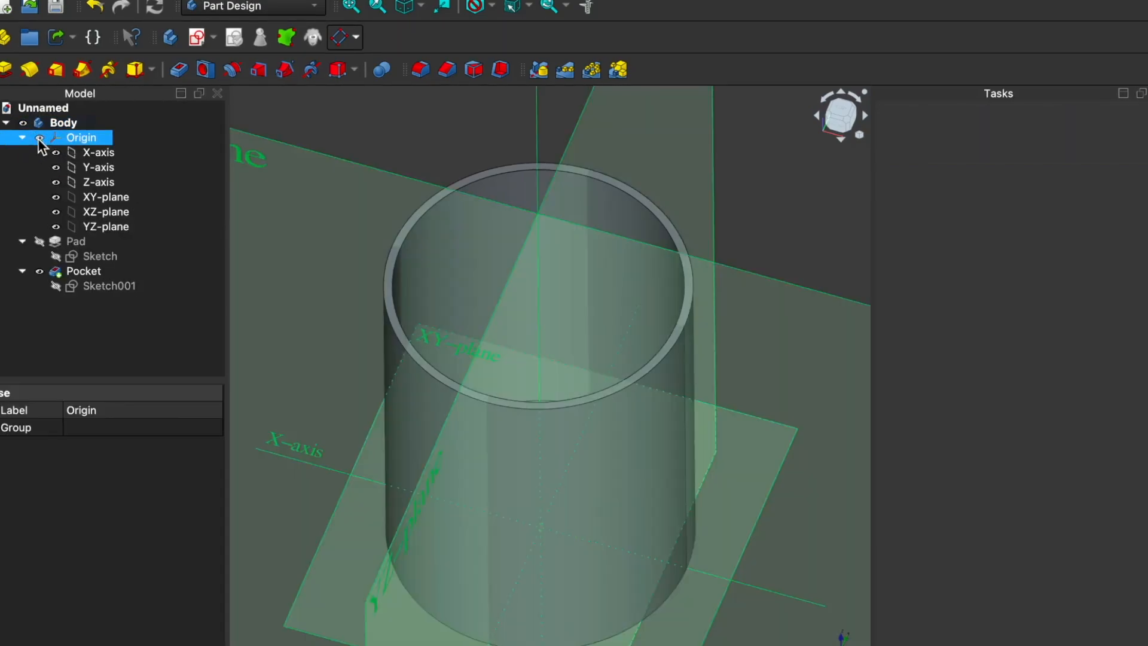
pyautogui.scroll(-5, 500, 259)
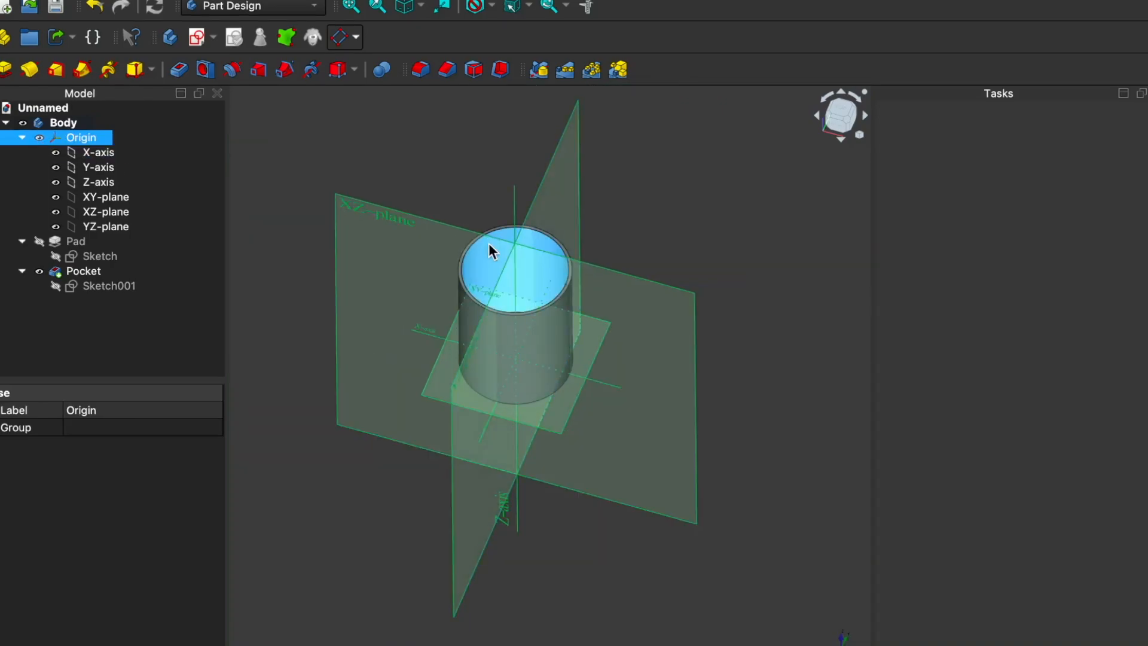
pyautogui.scroll(-3, 500, 245)
pyautogui.moveTo(661, 556); pyautogui.dragTo(615, 494, button='middle')
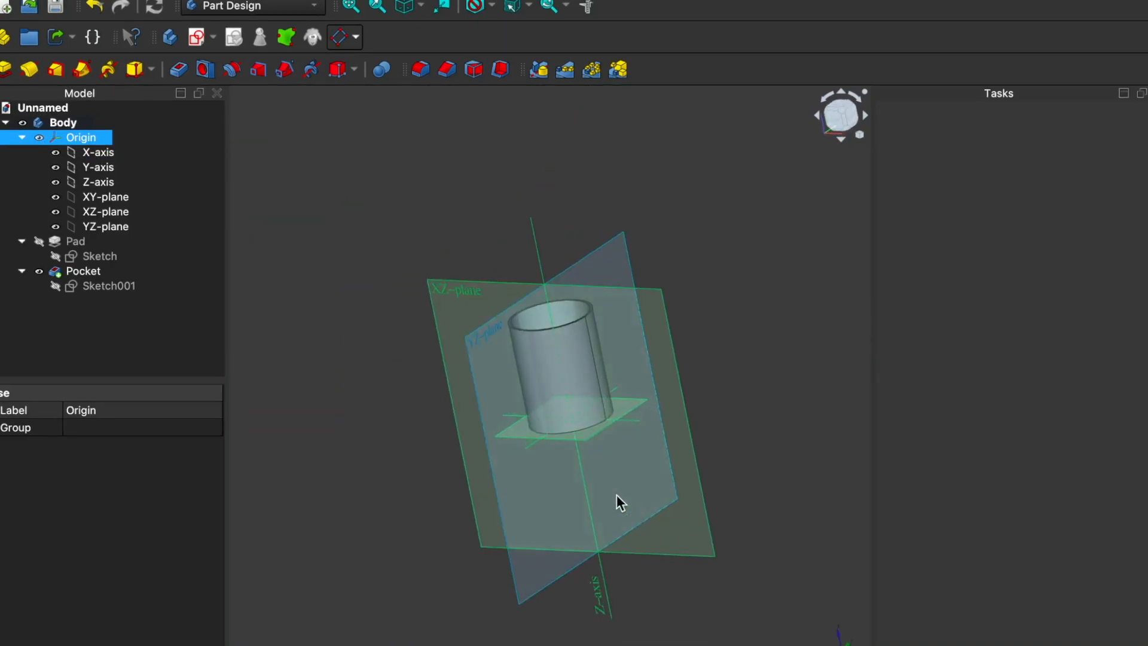
pyautogui.click(474, 348)
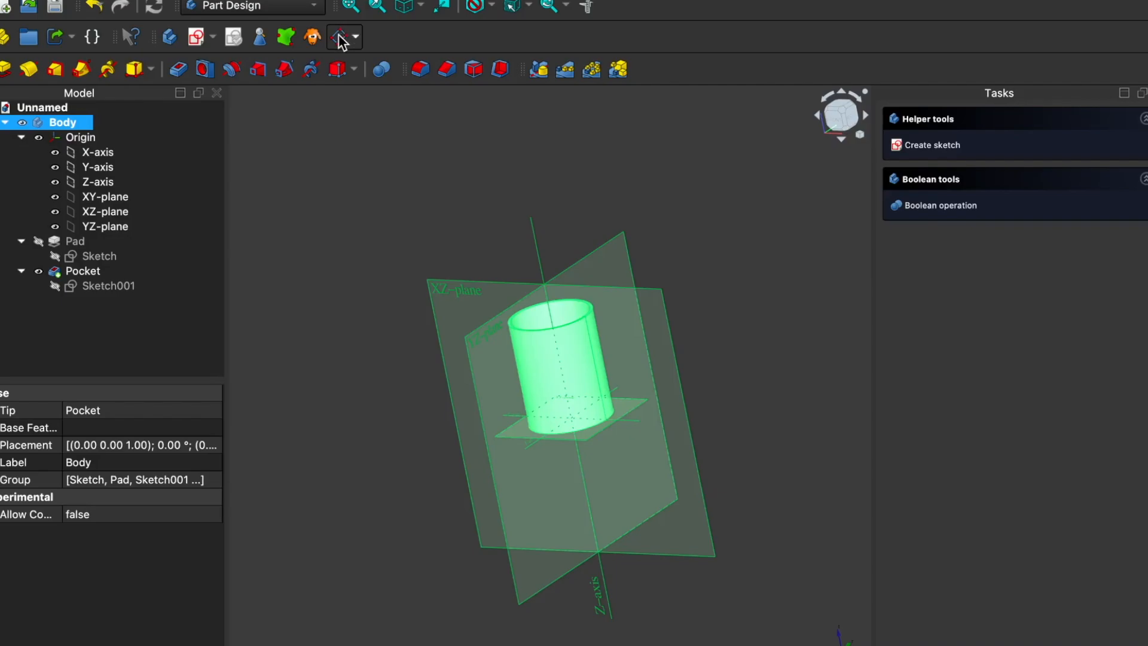
pyautogui.click(356, 38)
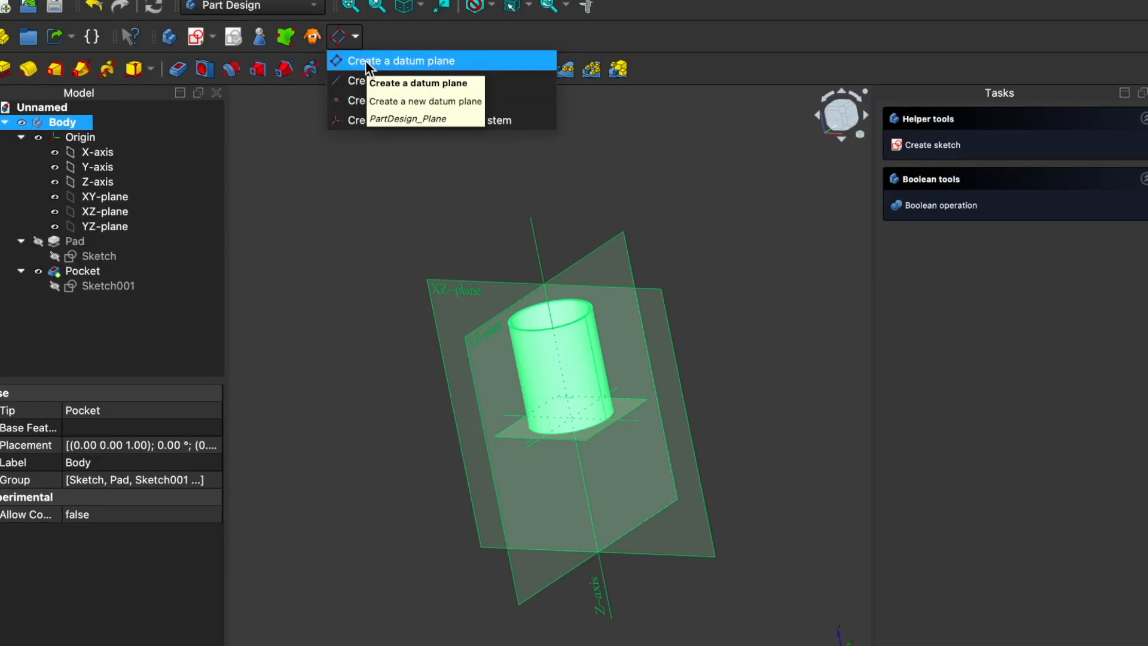
pyautogui.click(364, 60)
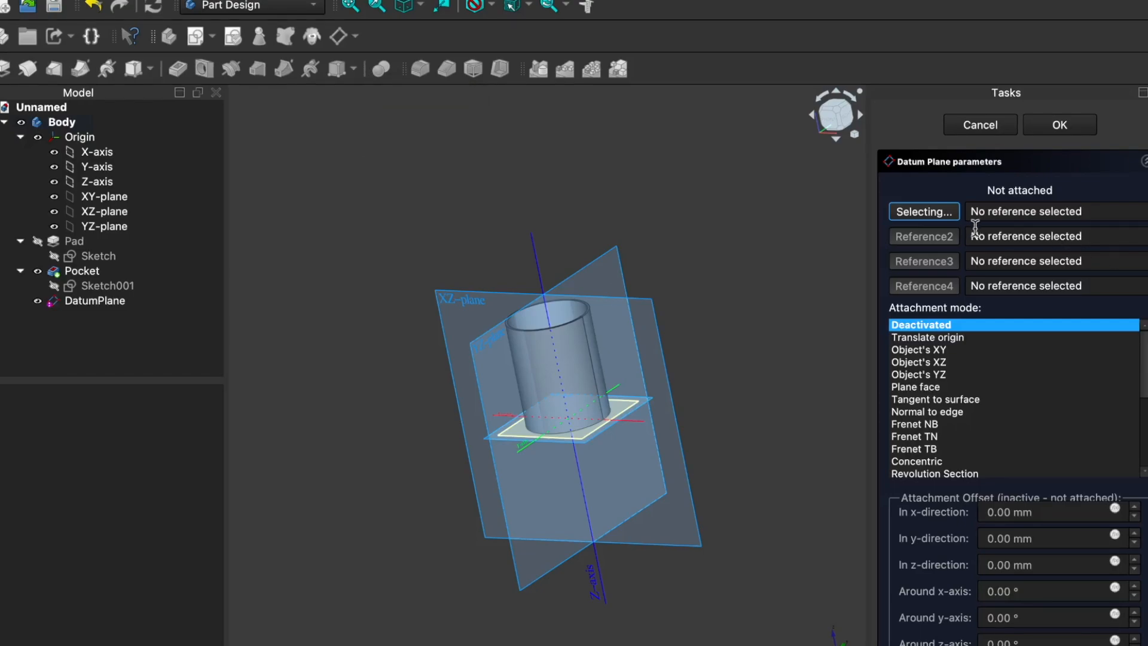
pyautogui.click(980, 125)
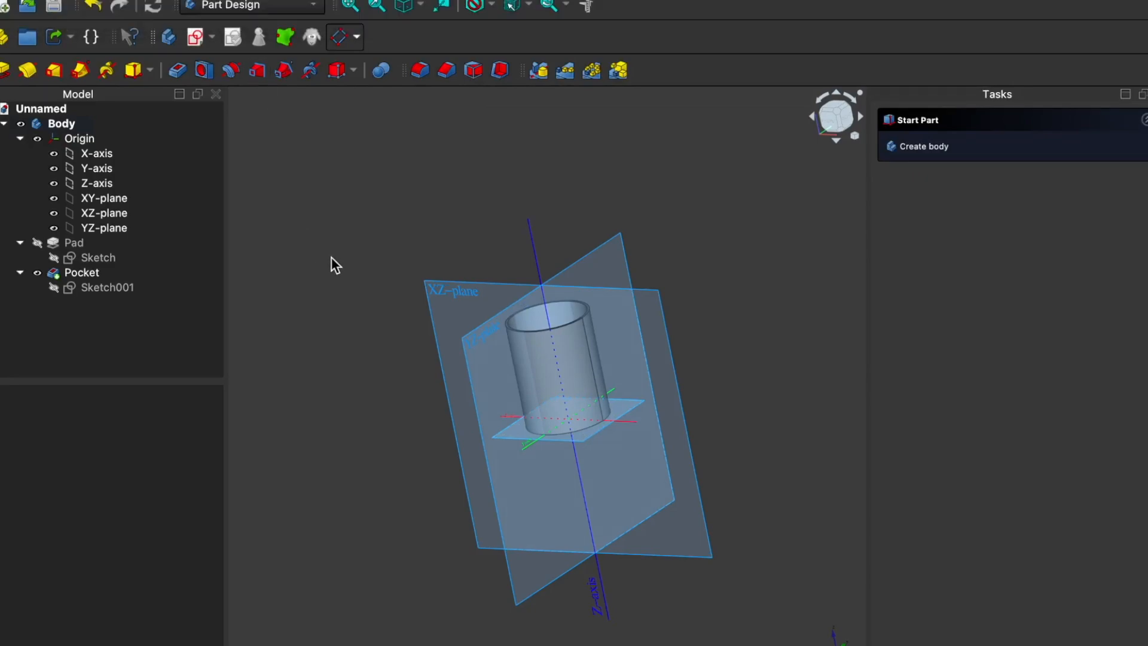
# Step: Create a datum plane attached to the YZ-plane in Plane face mode
pyautogui.click(340, 37)
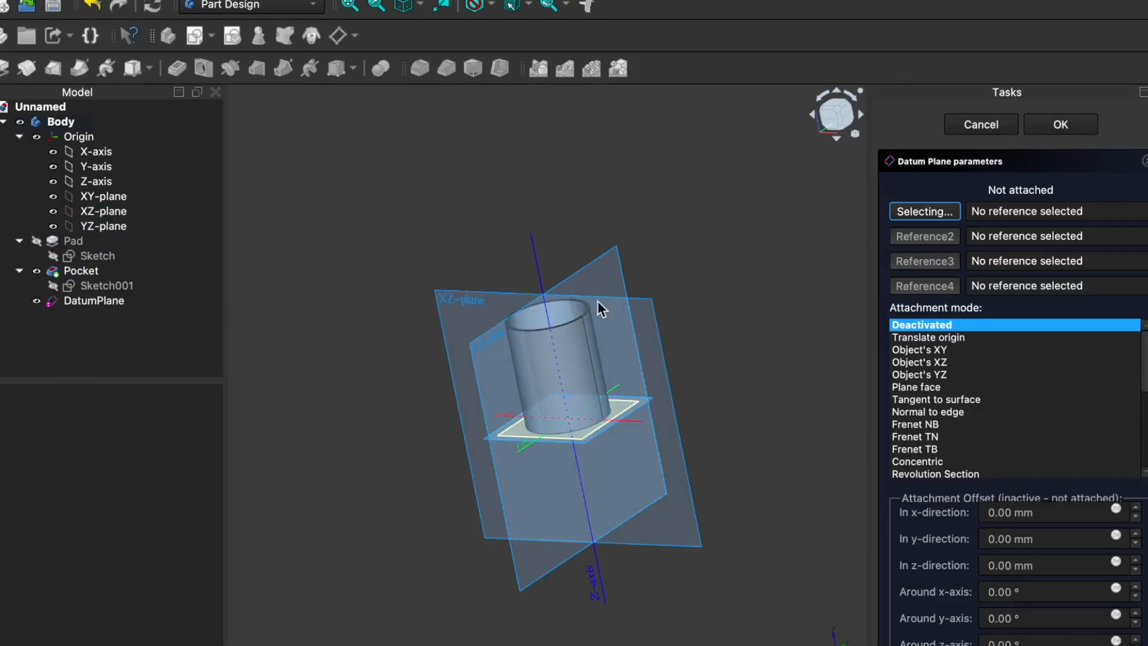
pyautogui.moveTo(410, 511); pyautogui.dragTo(385, 497, button='middle')
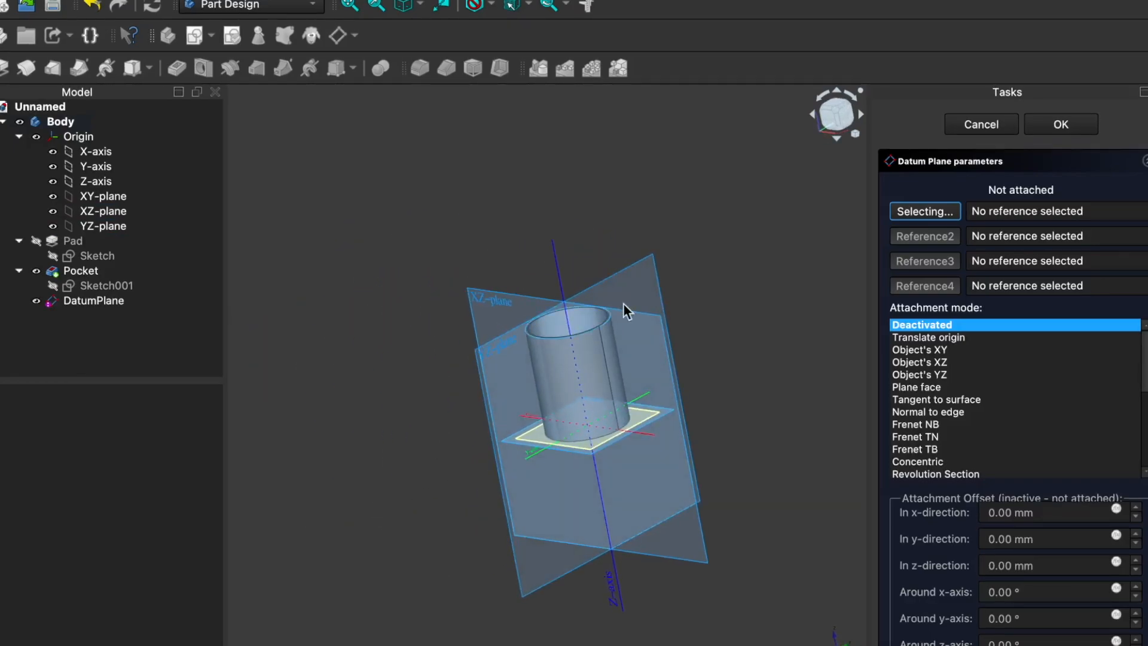
pyautogui.click(88, 227)
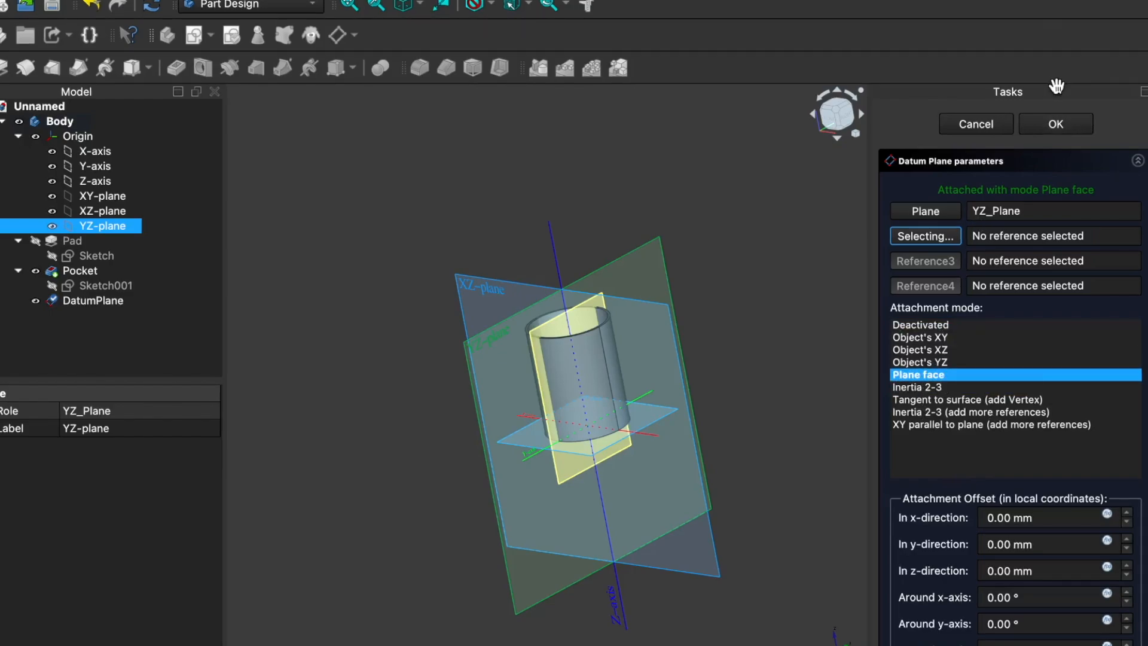
pyautogui.click(1056, 125)
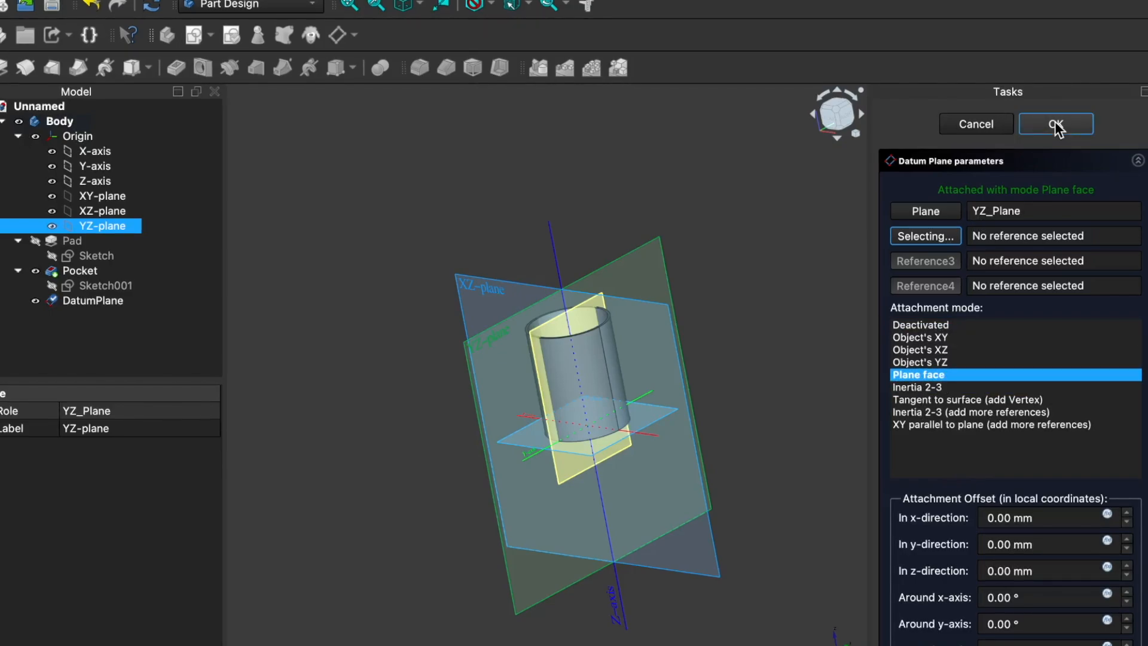
pyautogui.click(1055, 126)
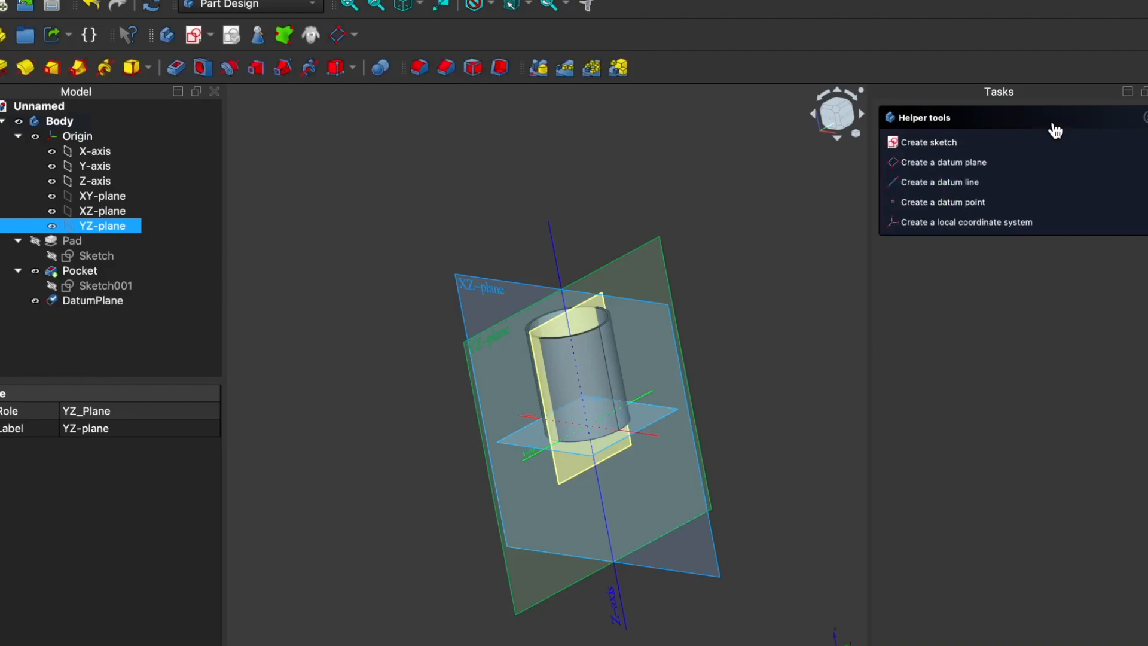
# Step: Hide the body's Origin and inspect the datum plane cutting through the cup
pyautogui.click(35, 138)
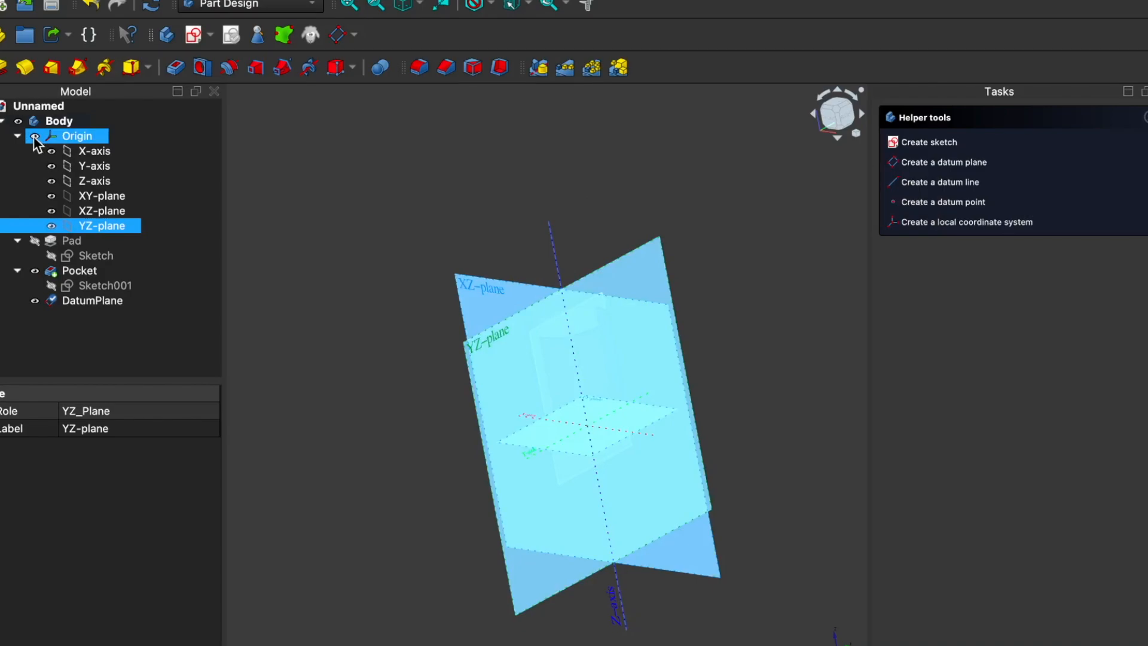
pyautogui.click(35, 136)
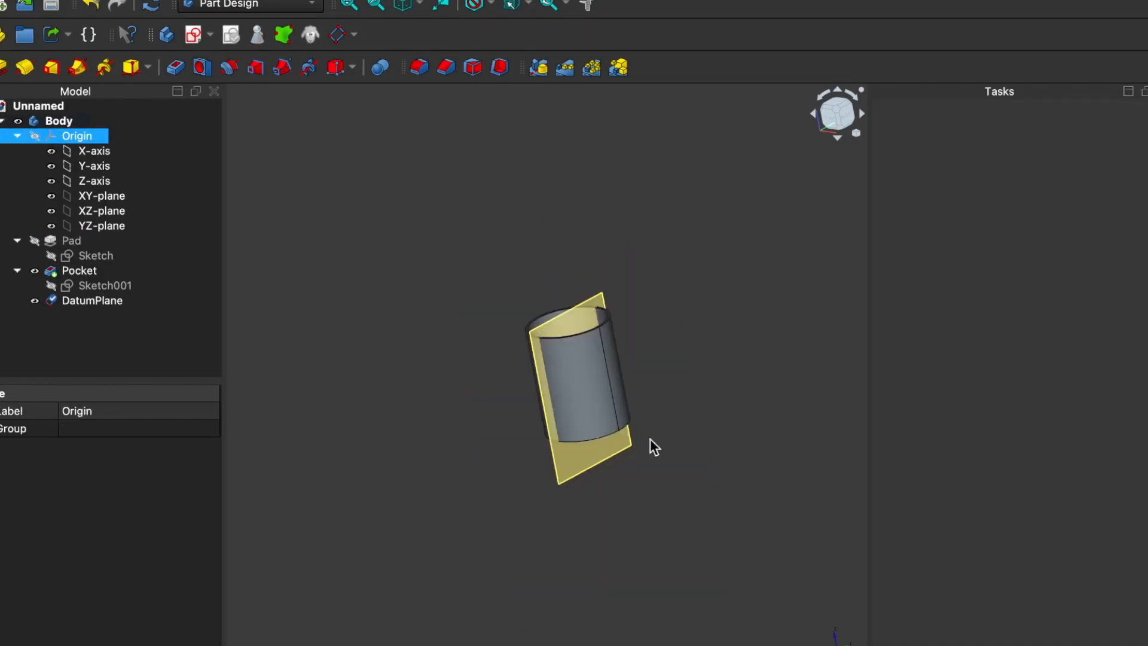
pyautogui.moveTo(338, 414); pyautogui.dragTo(389, 423, button='middle')
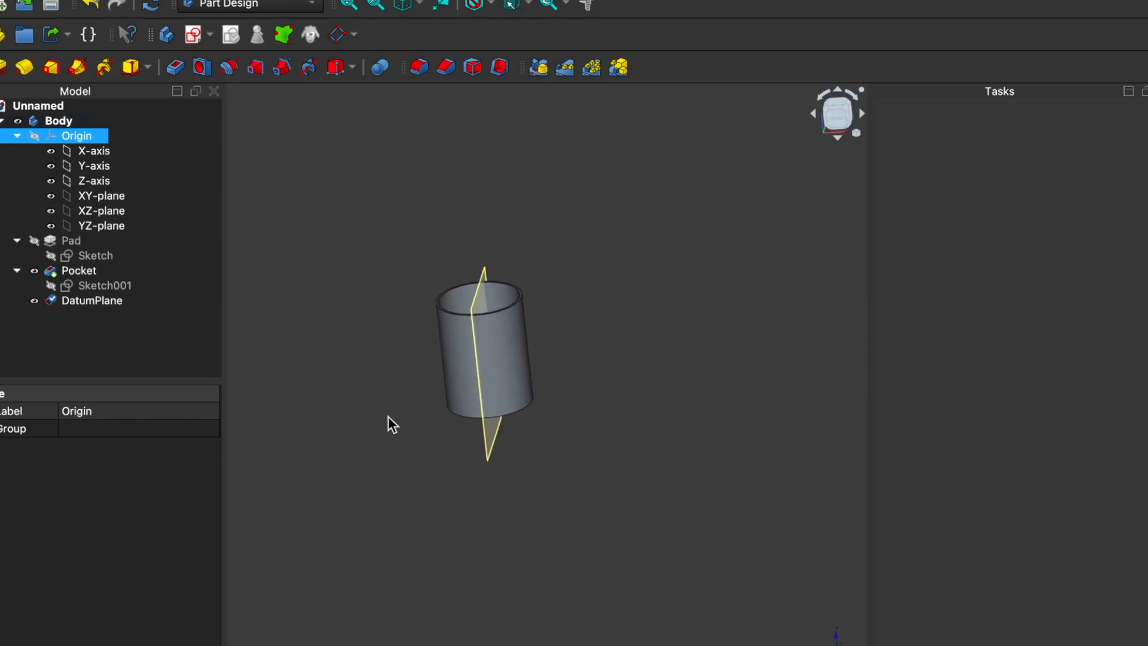
pyautogui.click(476, 367)
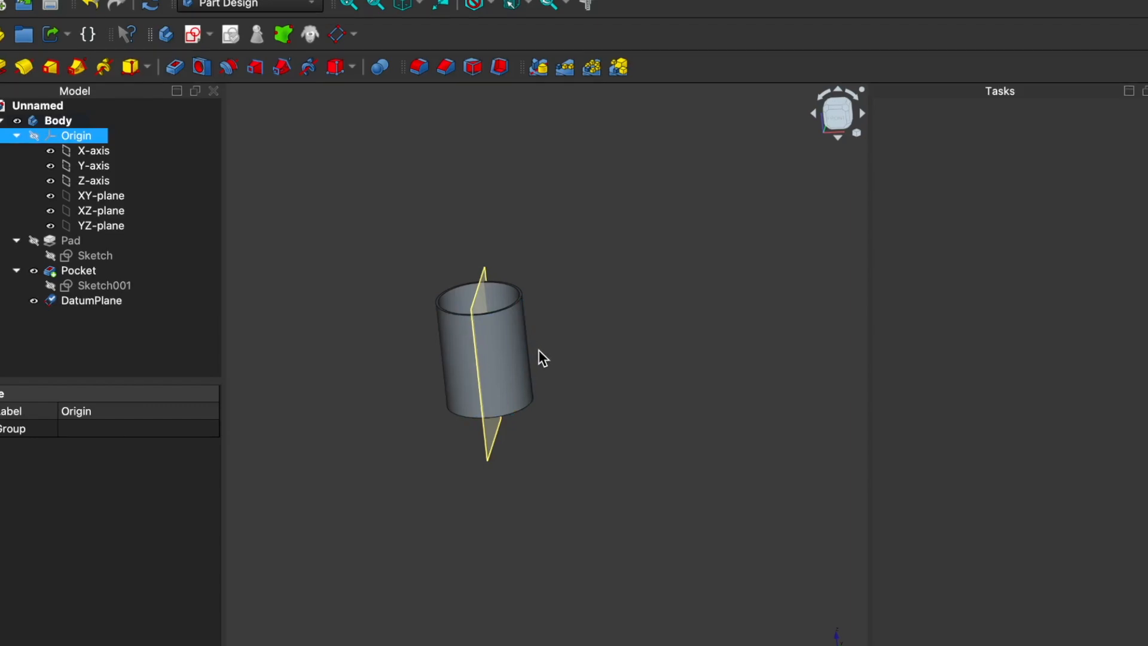
# Step: Select the datum plane and expand its attachment offset down to the individual x, y and z position values
pyautogui.scroll(4, 541, 349)
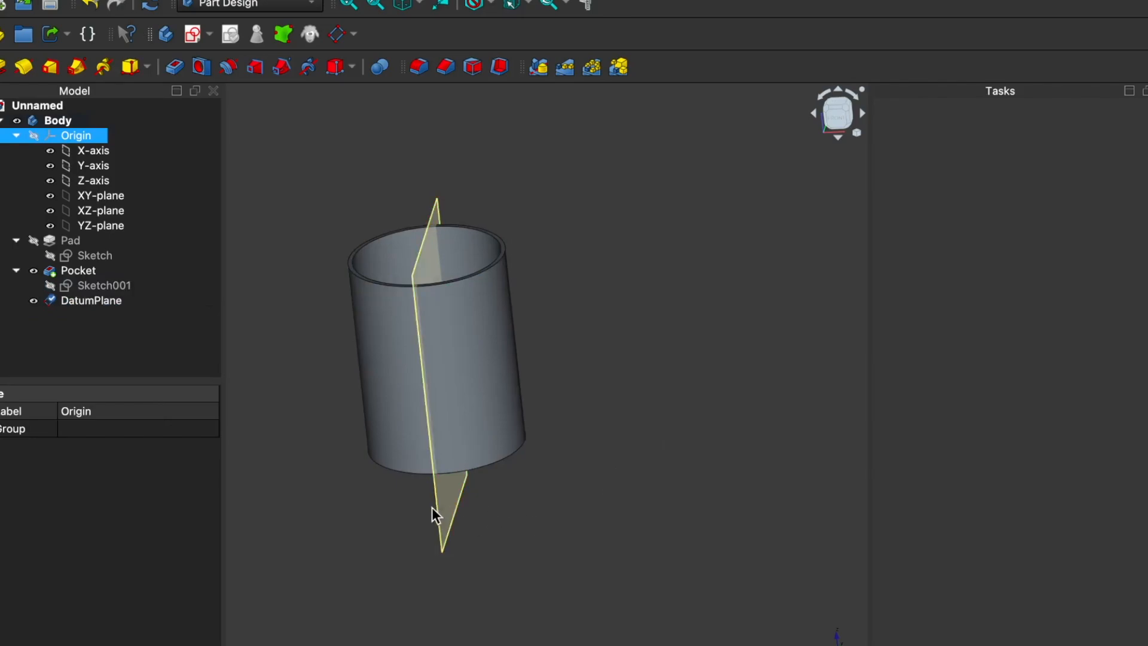
pyautogui.click(99, 302)
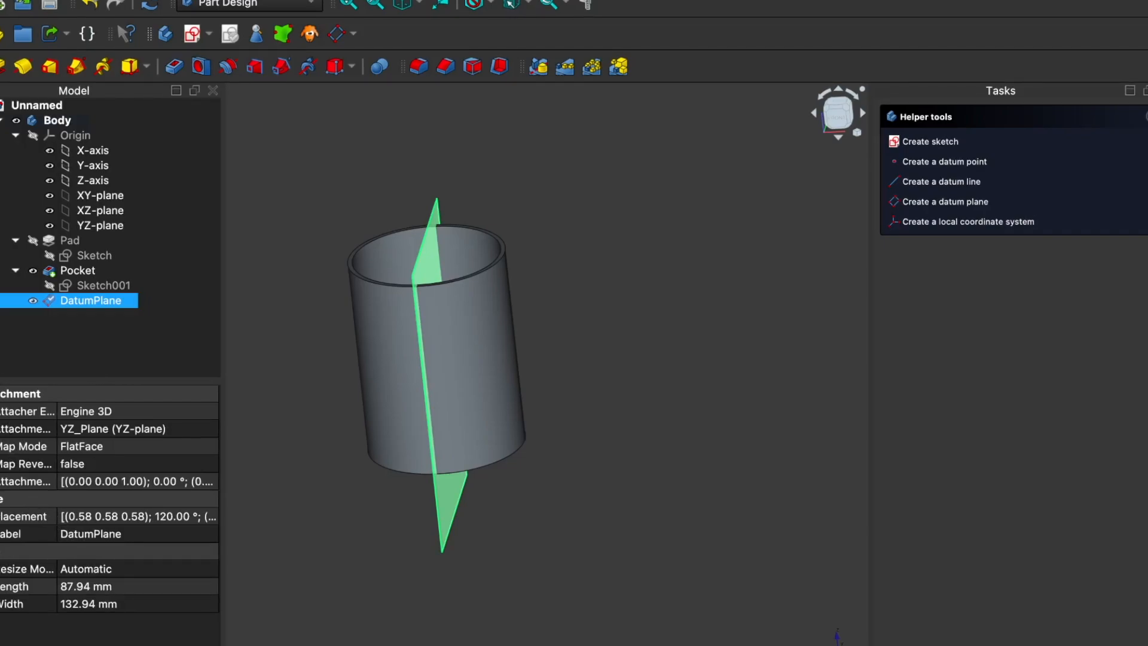
pyautogui.click(3, 481)
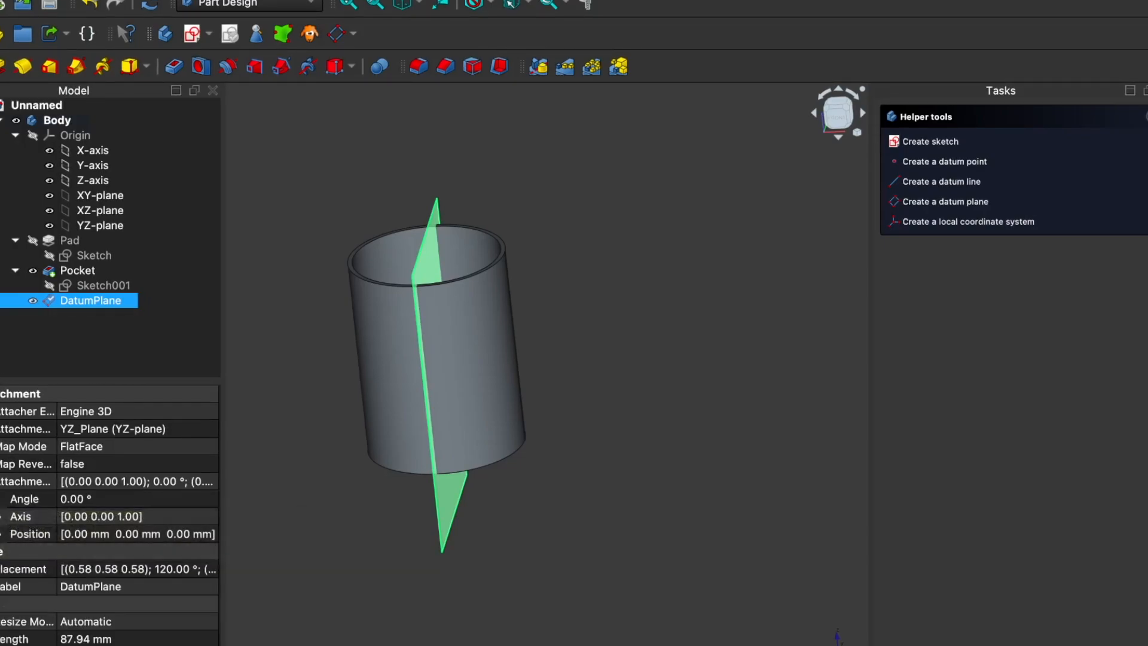
pyautogui.click(3, 534)
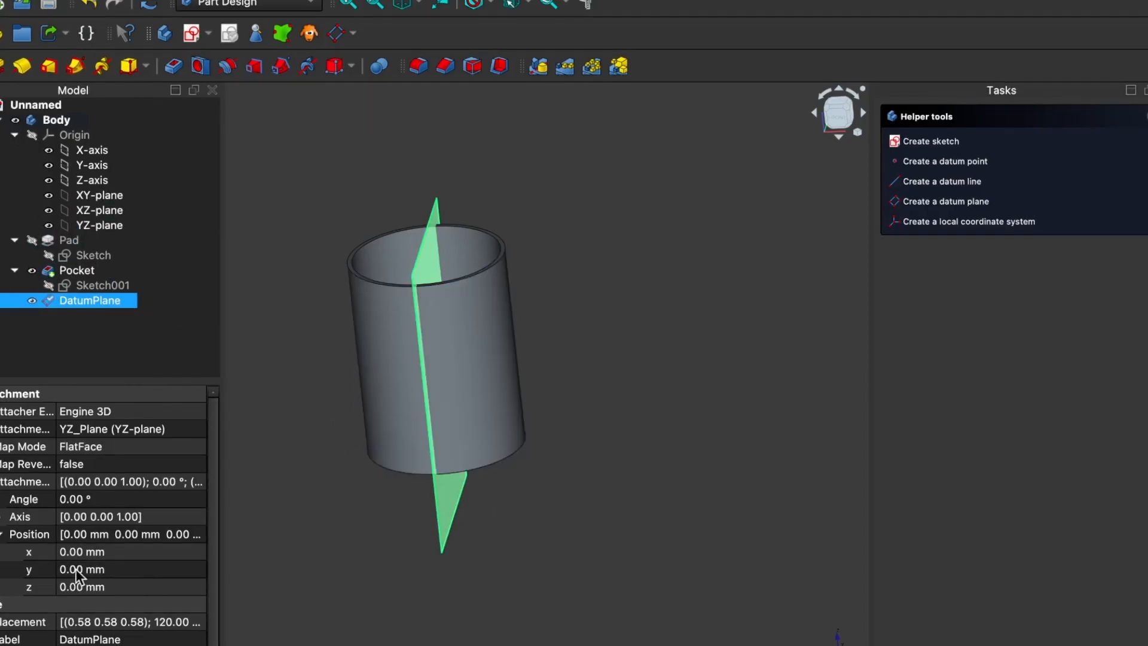
# Step: Try stepping the datum plane's x and y position offsets and return both to 0 mm
pyautogui.click(137, 551)
pyautogui.click(200, 549)
pyautogui.click(200, 550)
pyautogui.click(200, 559)
pyautogui.click(200, 559)
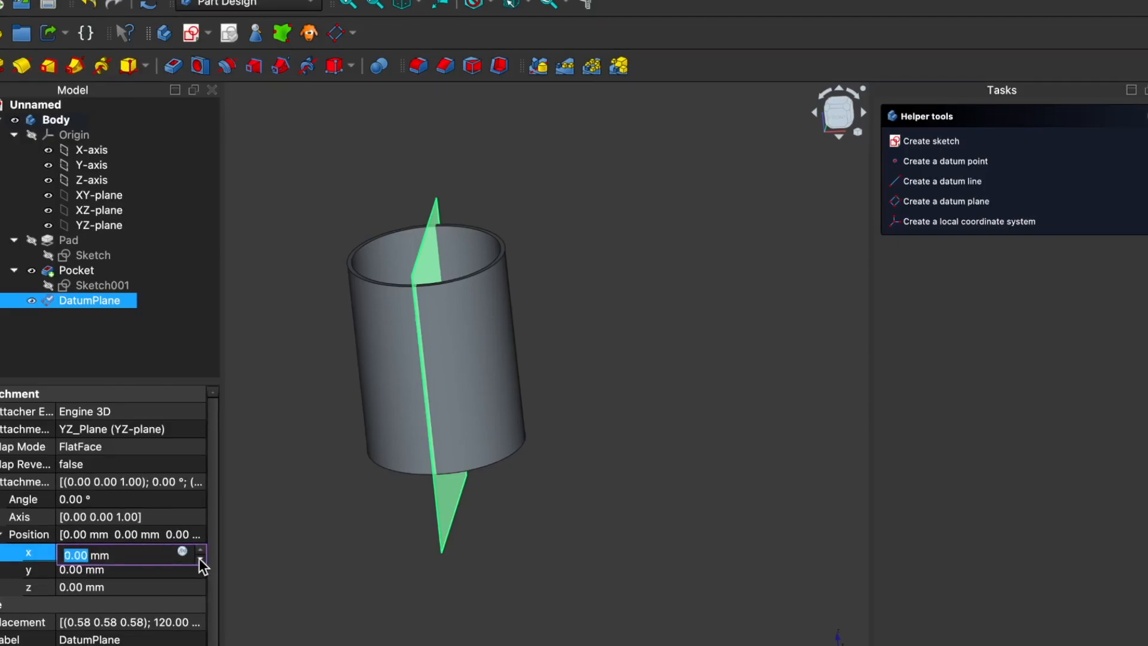
pyautogui.click(182, 572)
pyautogui.click(199, 568)
pyautogui.click(199, 567)
pyautogui.click(200, 578)
pyautogui.click(199, 577)
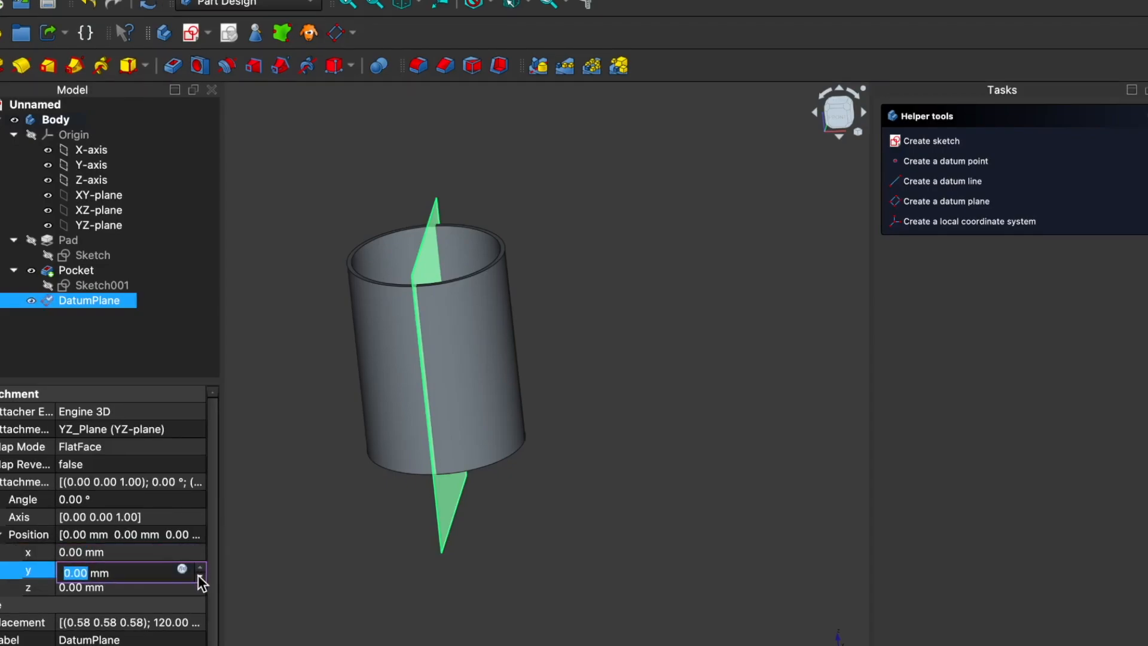
# Step: Set the datum plane's z position offset to 35 mm, placing it against the cup's outer wall
pyautogui.click(159, 586)
pyautogui.click(200, 585)
pyautogui.click(200, 585)
pyautogui.click(200, 584)
pyautogui.click(200, 584)
pyautogui.click(199, 584)
pyautogui.click(200, 584)
pyautogui.click(200, 584)
pyautogui.click(200, 584)
pyautogui.click(200, 584)
pyautogui.click(200, 585)
pyautogui.click(199, 585)
pyautogui.click(200, 584)
pyautogui.click(199, 585)
pyautogui.click(200, 585)
pyautogui.click(200, 584)
pyautogui.click(199, 585)
pyautogui.click(199, 584)
pyautogui.click(200, 585)
pyautogui.click(200, 585)
pyautogui.click(200, 584)
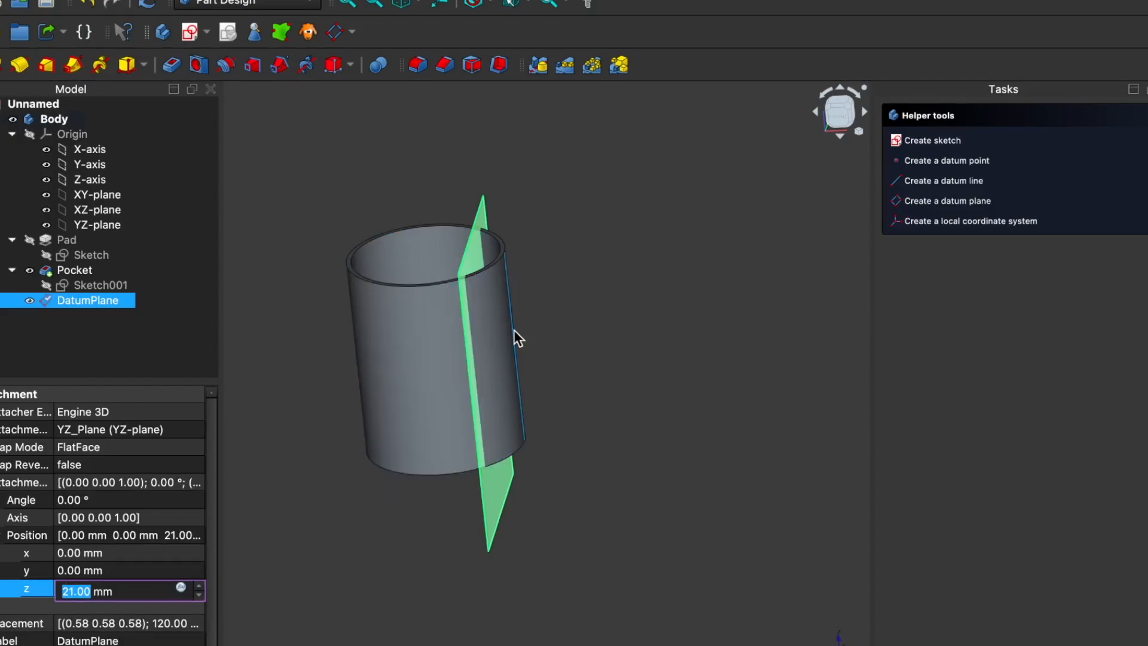
pyautogui.scroll(5, 198, 588)
pyautogui.scroll(8, 197, 586)
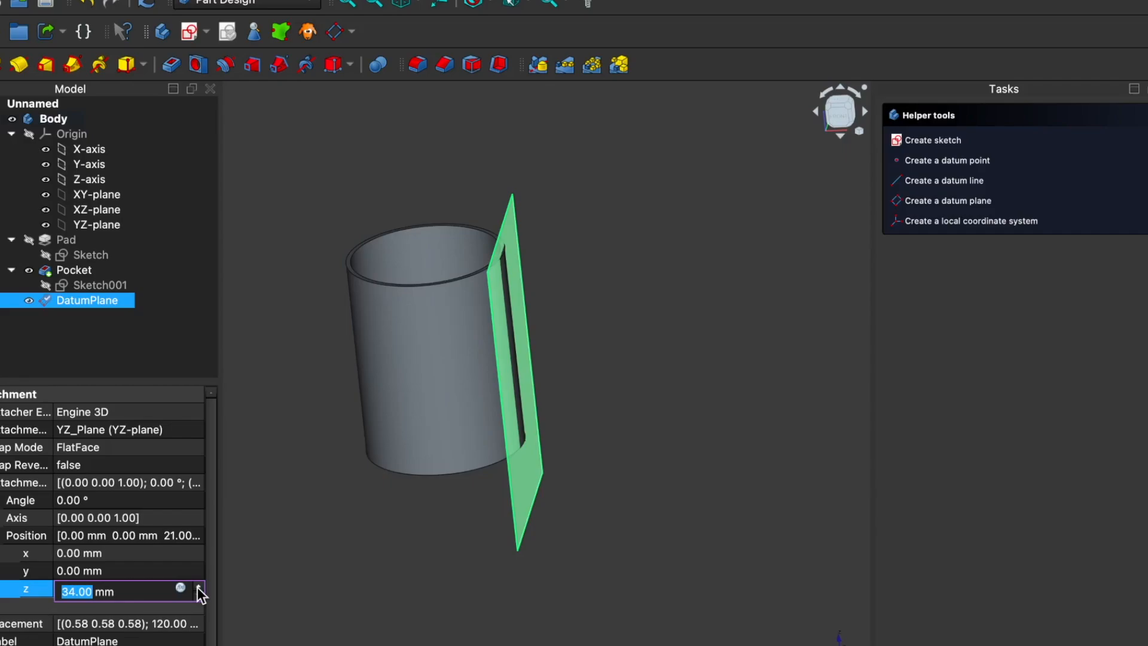
pyautogui.scroll(1, 197, 587)
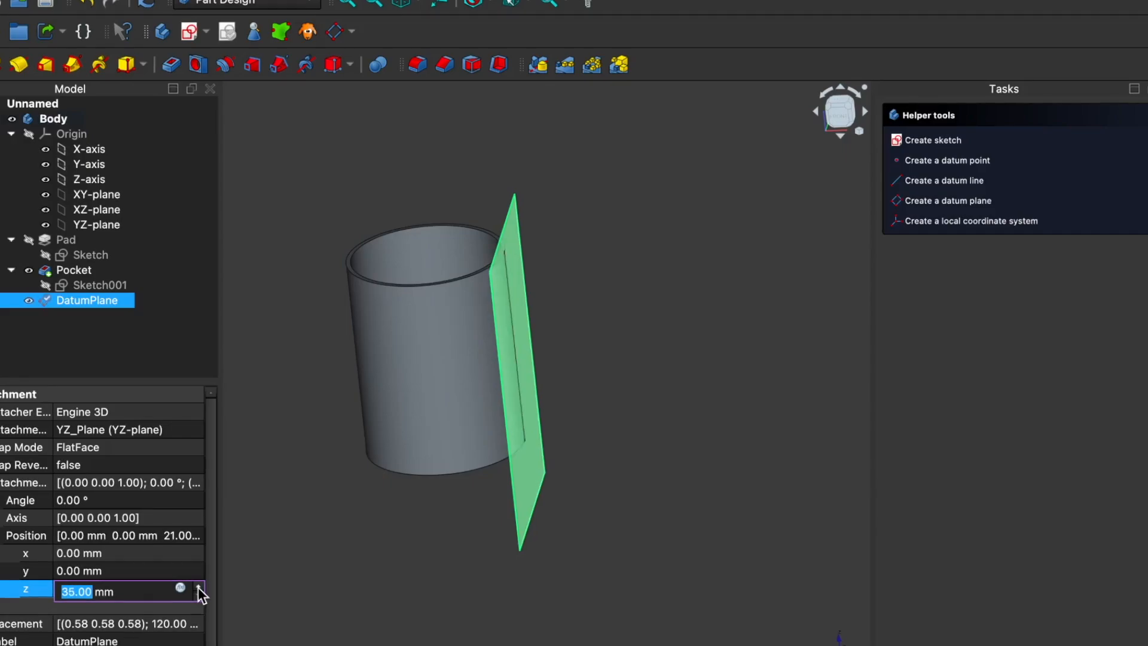
pyautogui.scroll(1, 199, 587)
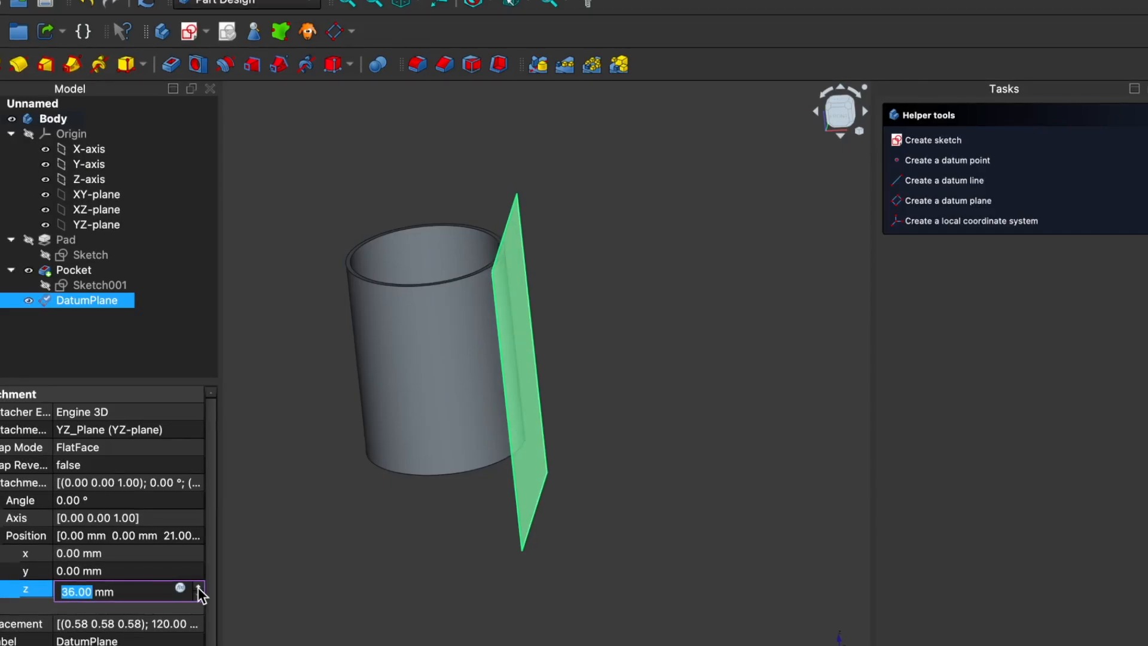
pyautogui.click(198, 594)
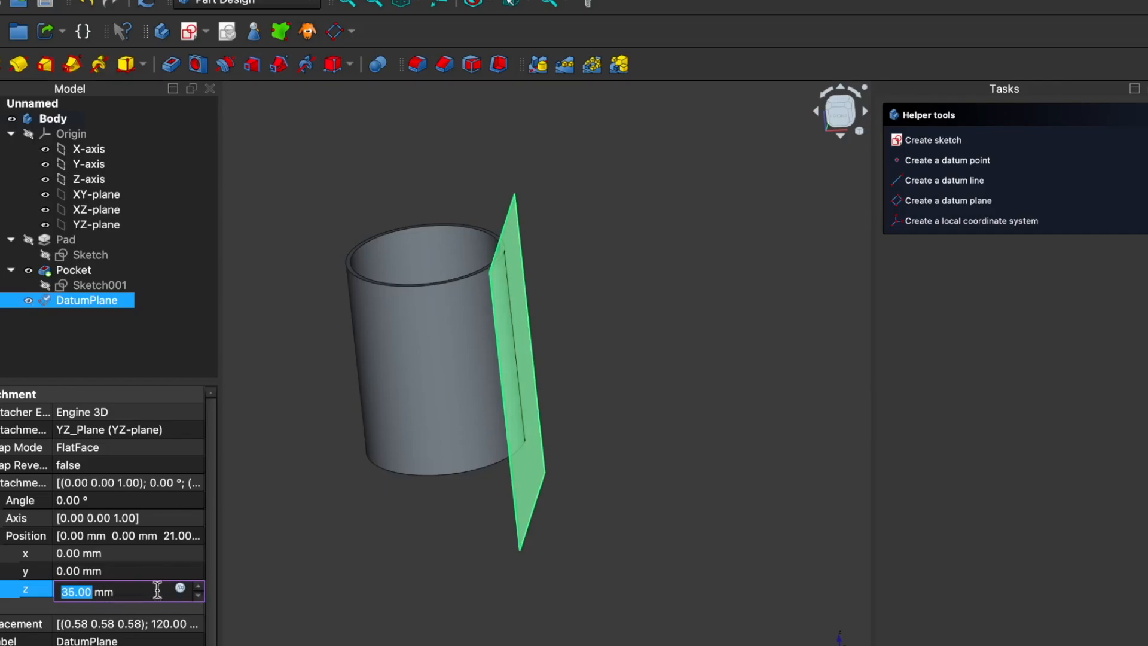
pyautogui.moveTo(601, 424); pyautogui.dragTo(521, 424)
pyautogui.scroll(5, 521, 424)
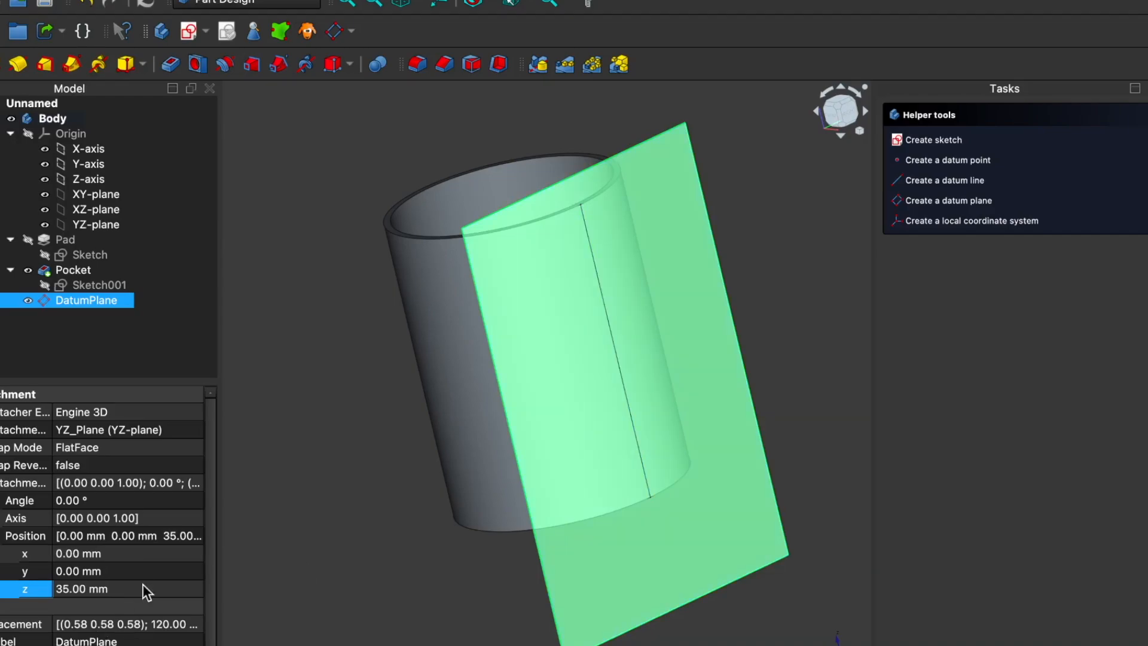
pyautogui.click(520, 439)
pyautogui.click(393, 463)
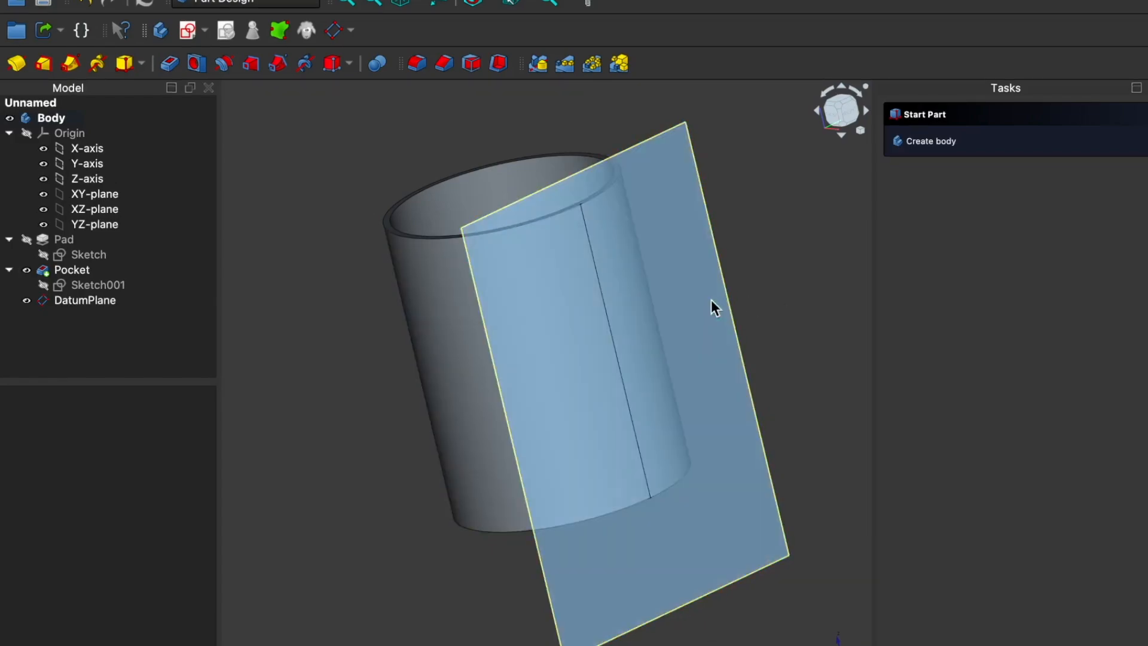
# Step: Start a sketch on the datum plane and draw a downward-pointing equilateral triangle, about 25 mm from centre to corner, centred on the vertical axis at the rim
pyautogui.click(711, 301)
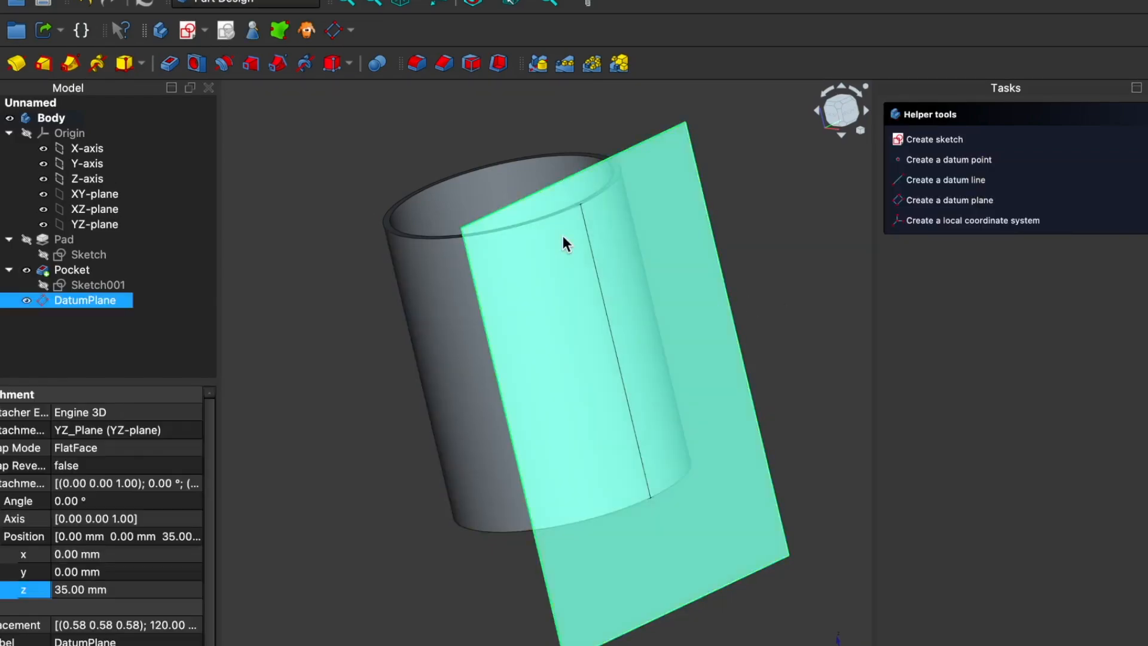
pyautogui.click(187, 31)
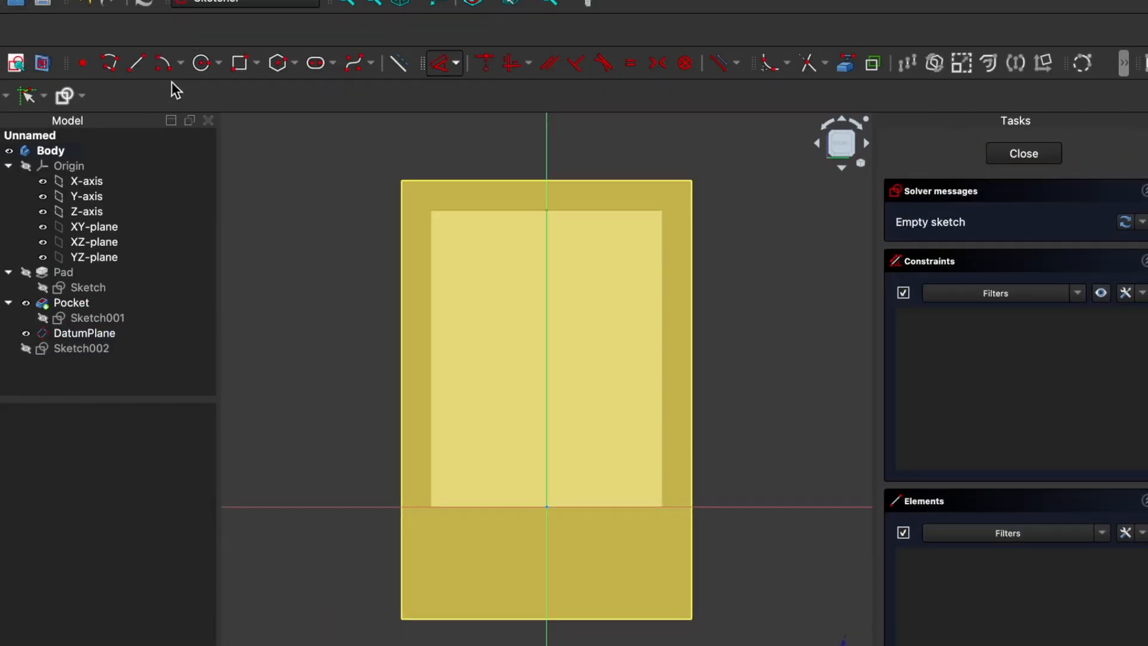
pyautogui.click(294, 64)
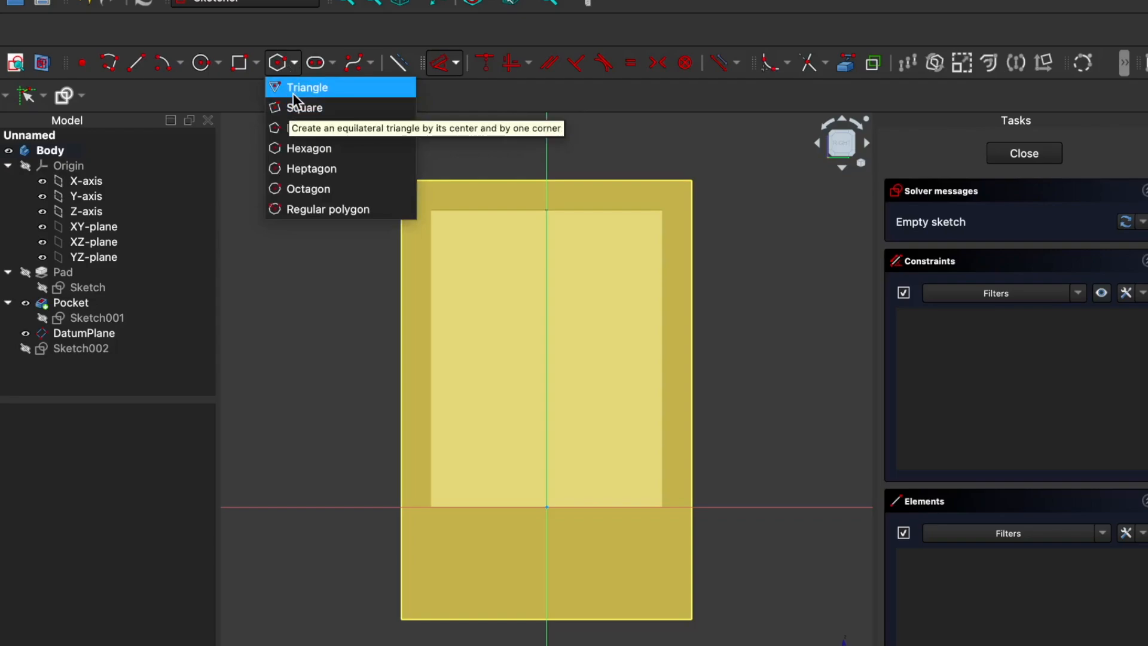
pyautogui.click(300, 89)
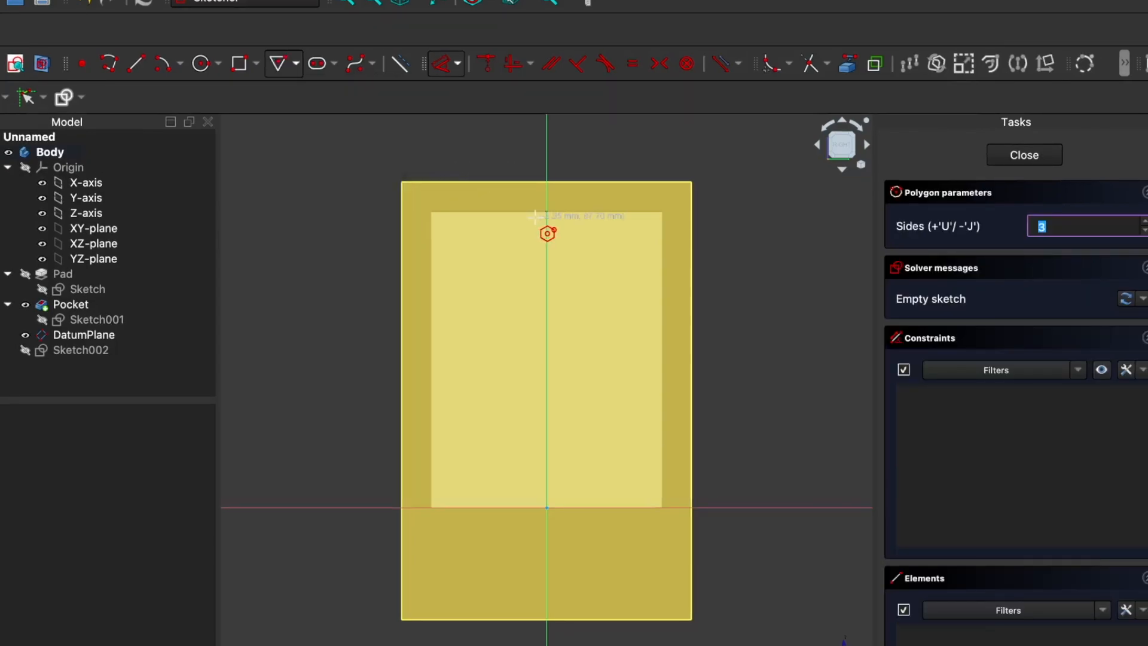
pyautogui.click(545, 210)
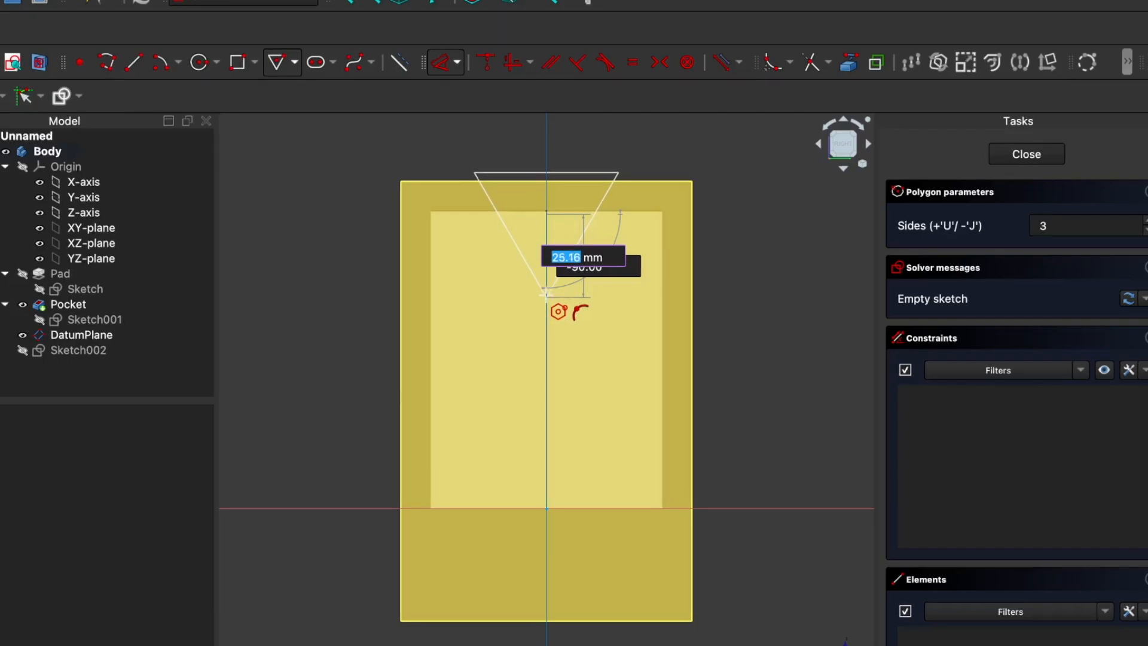
pyautogui.click(546, 296)
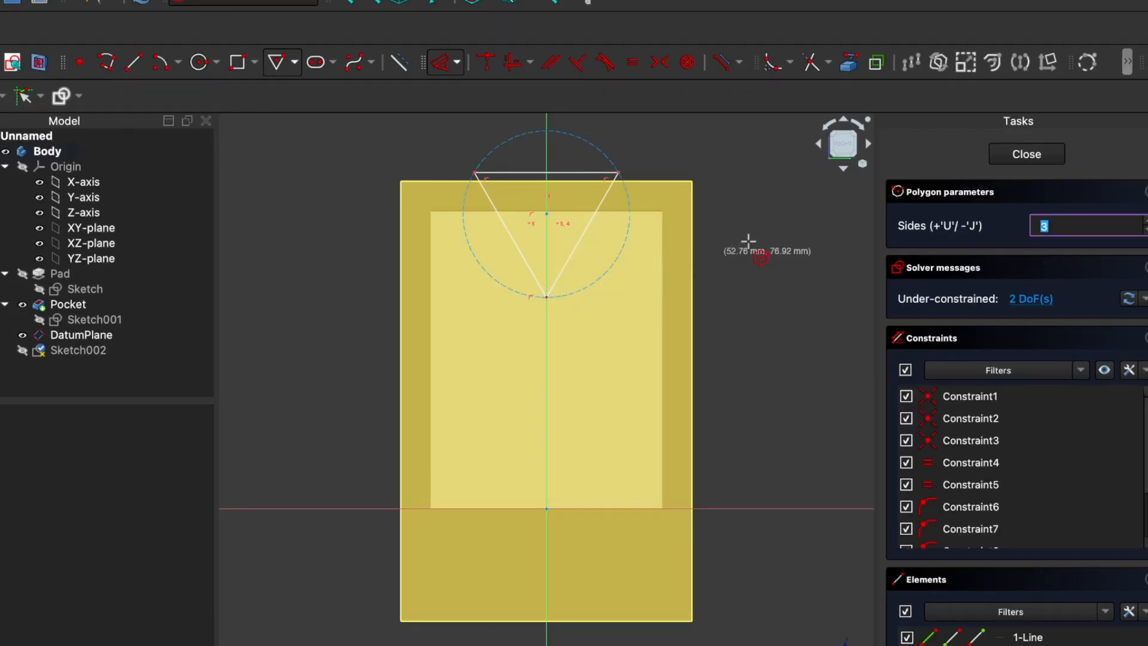
pyautogui.rightClick(728, 227)
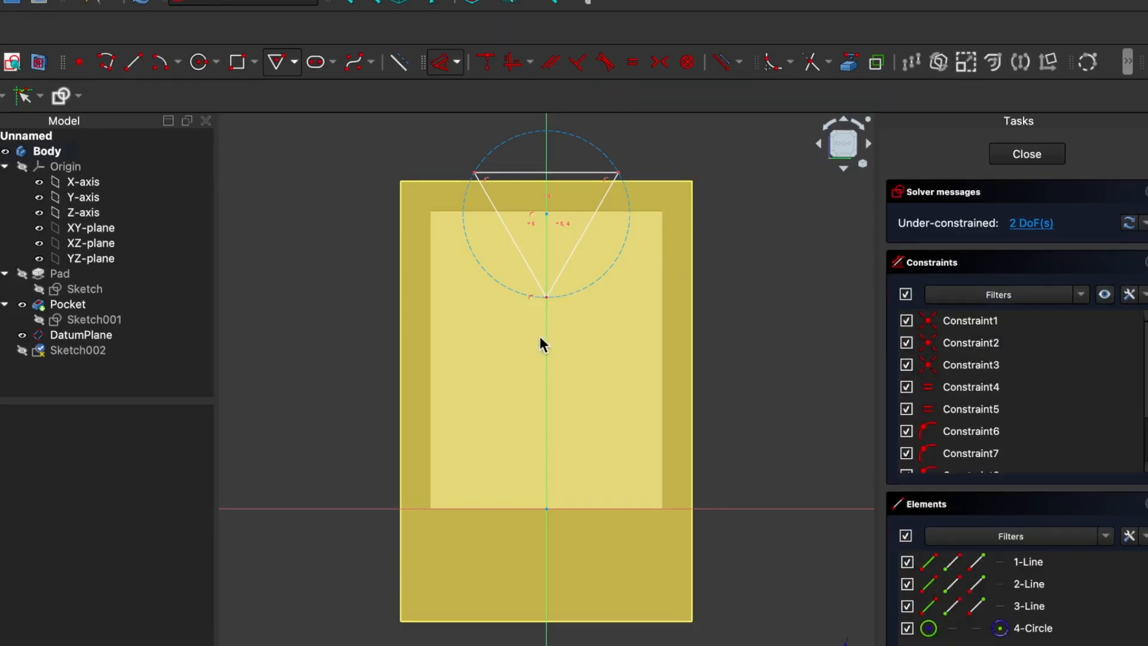
# Step: Try to constrain the triangle's lower corner to the vertical axis and its distance to the upper edge to 15 mm
pyautogui.click(546, 299)
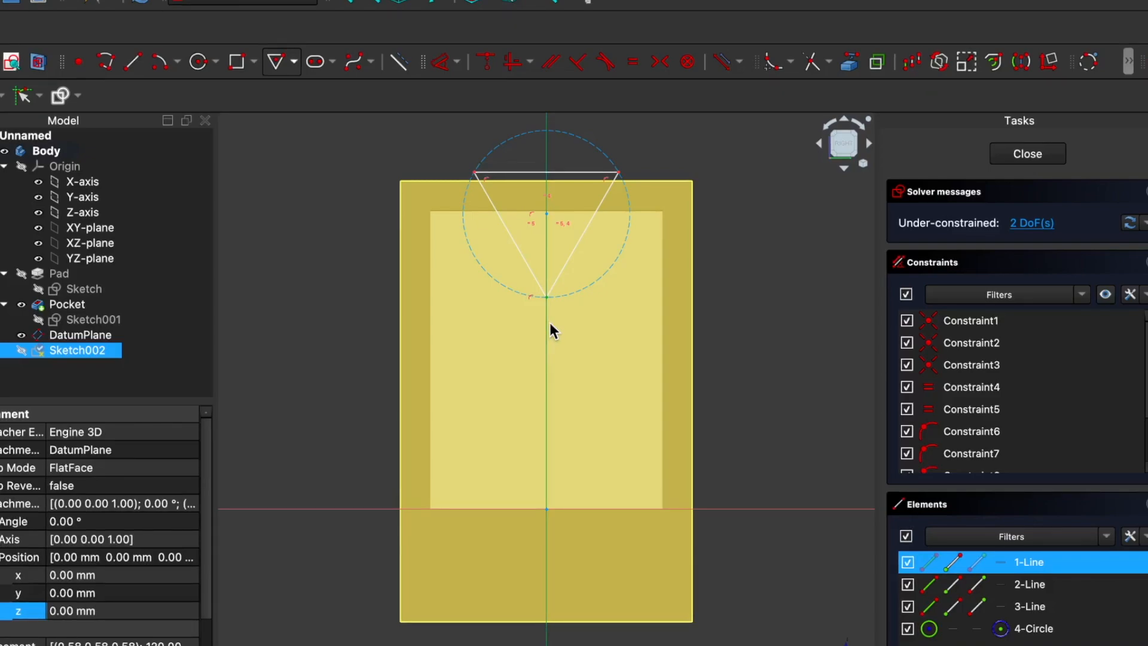
pyautogui.click(487, 61)
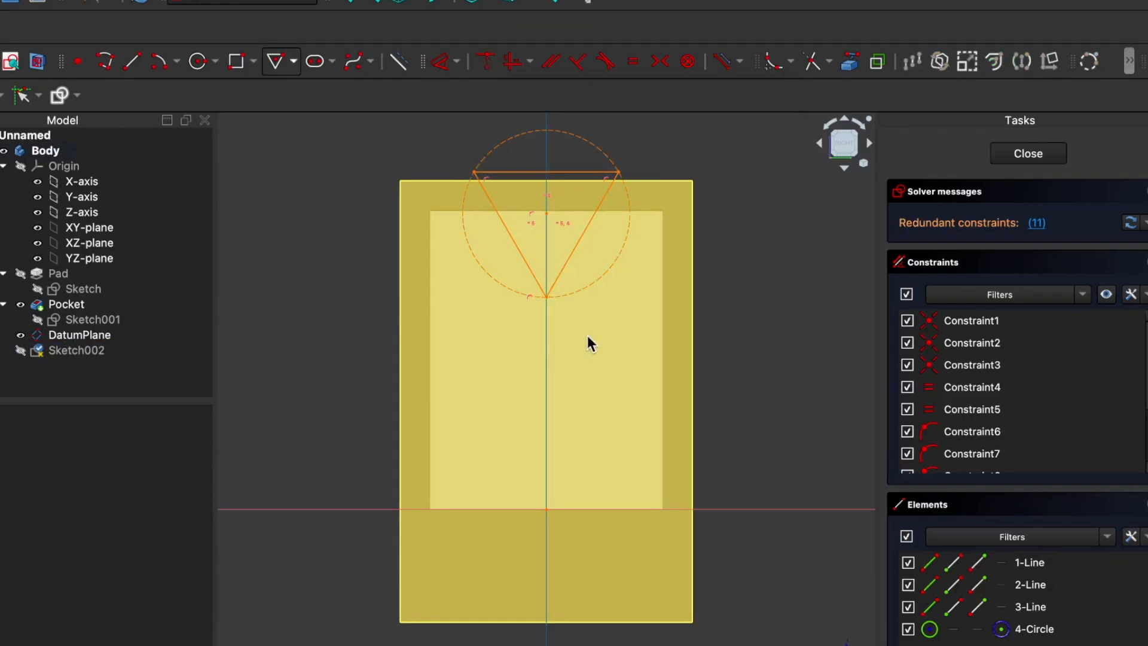
pyautogui.click(546, 296)
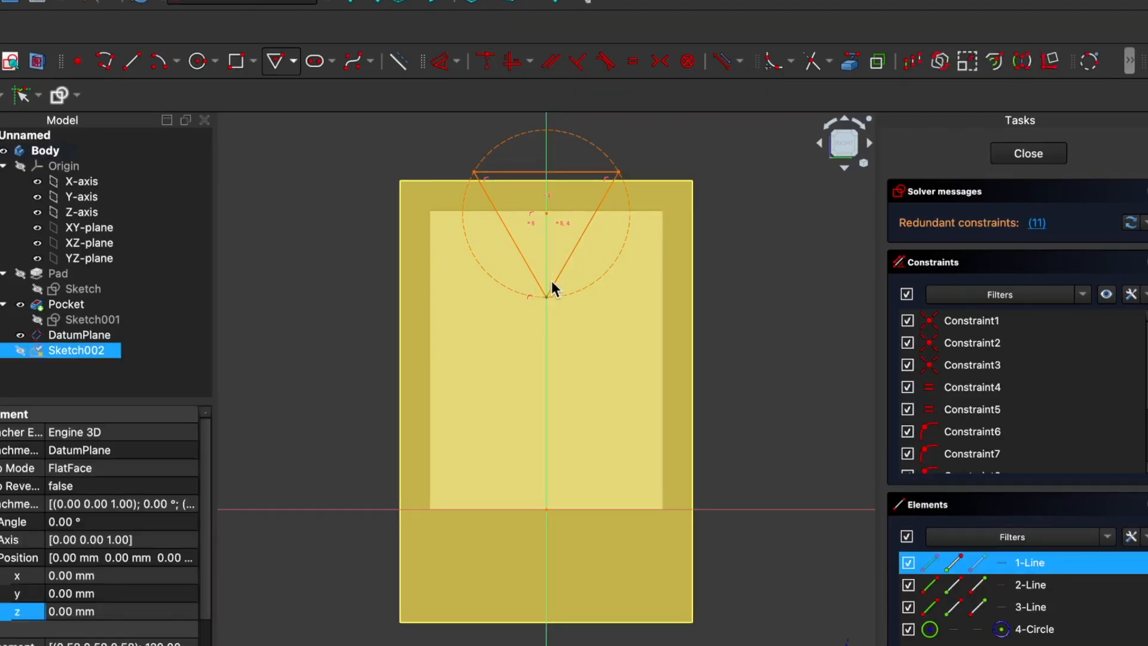
pyautogui.click(556, 173)
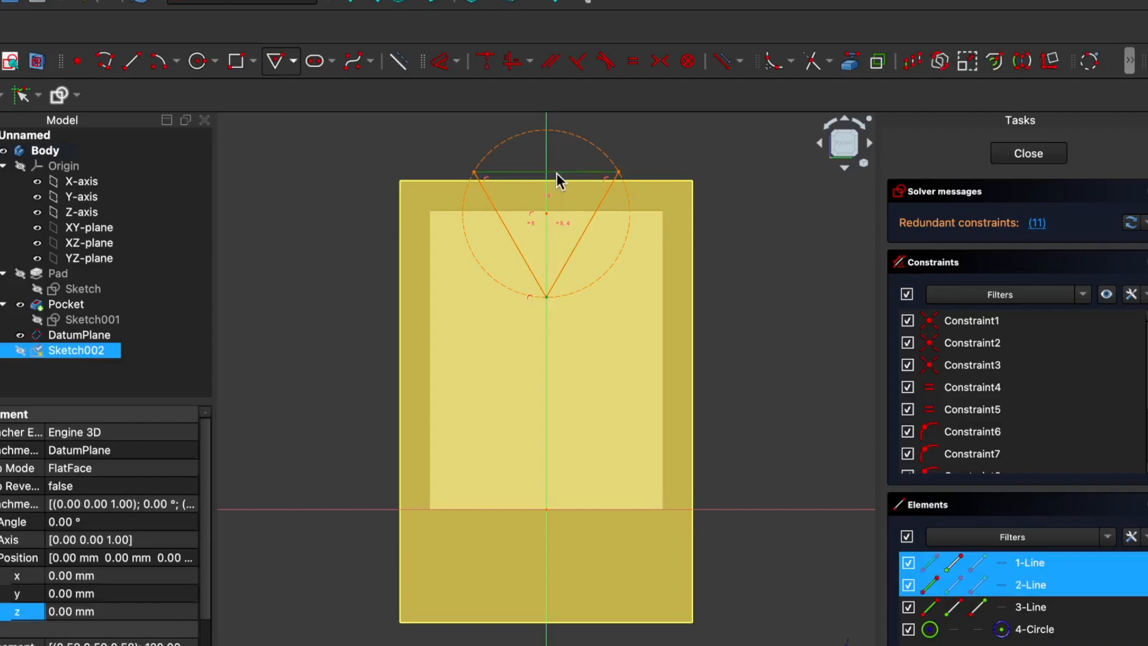
pyautogui.click(458, 59)
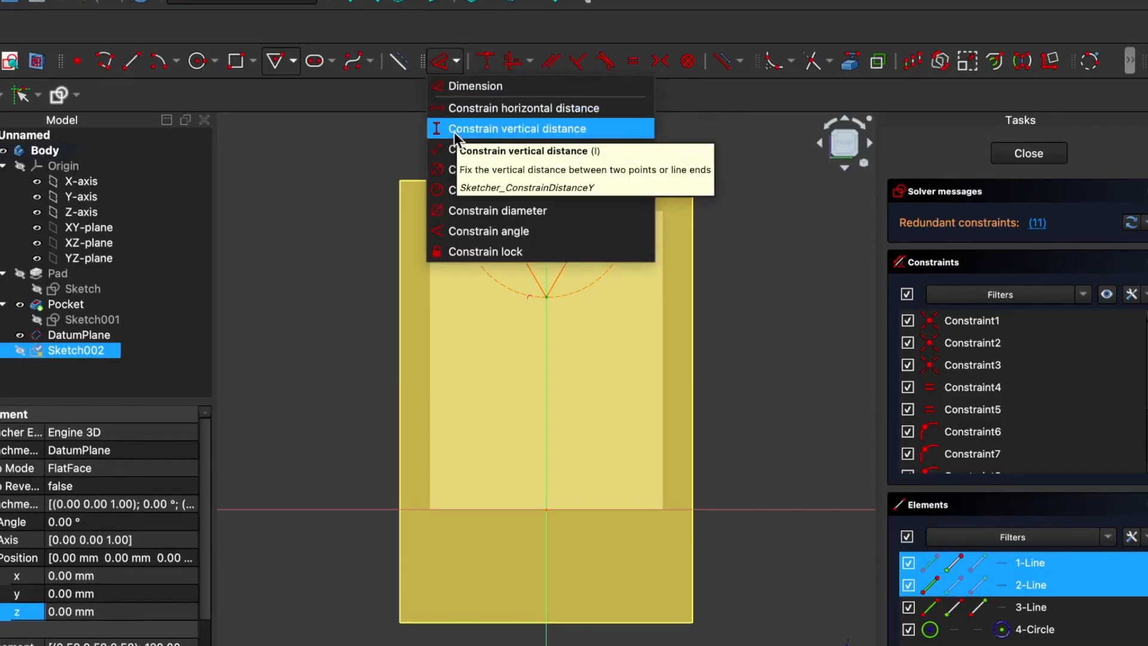
pyautogui.click(491, 128)
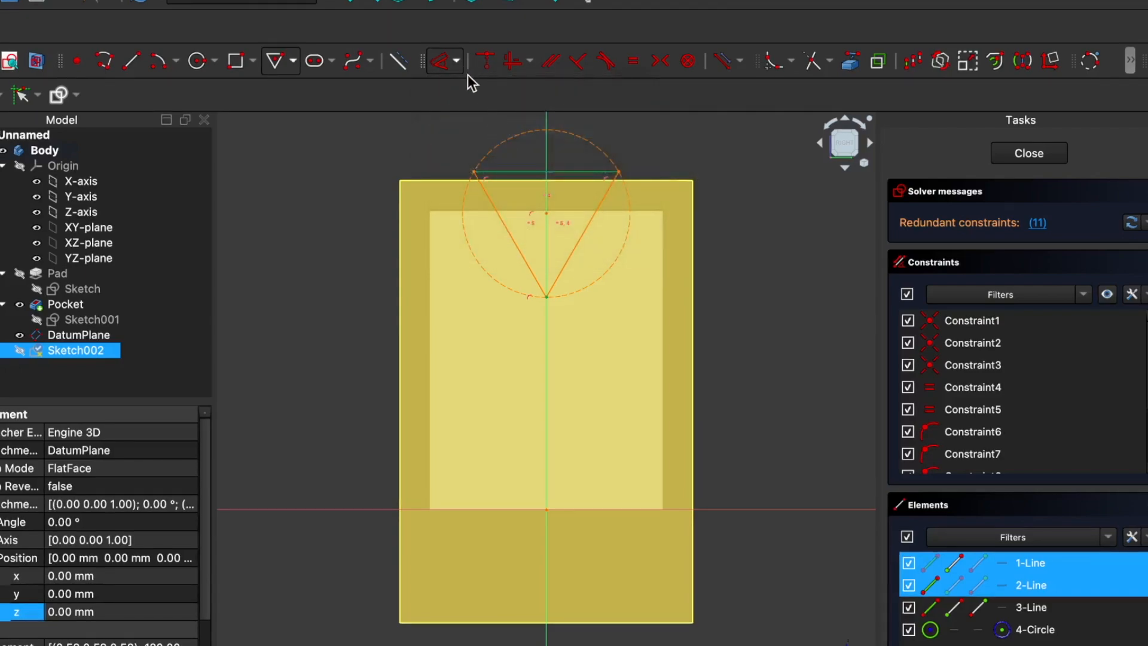
pyautogui.click(455, 60)
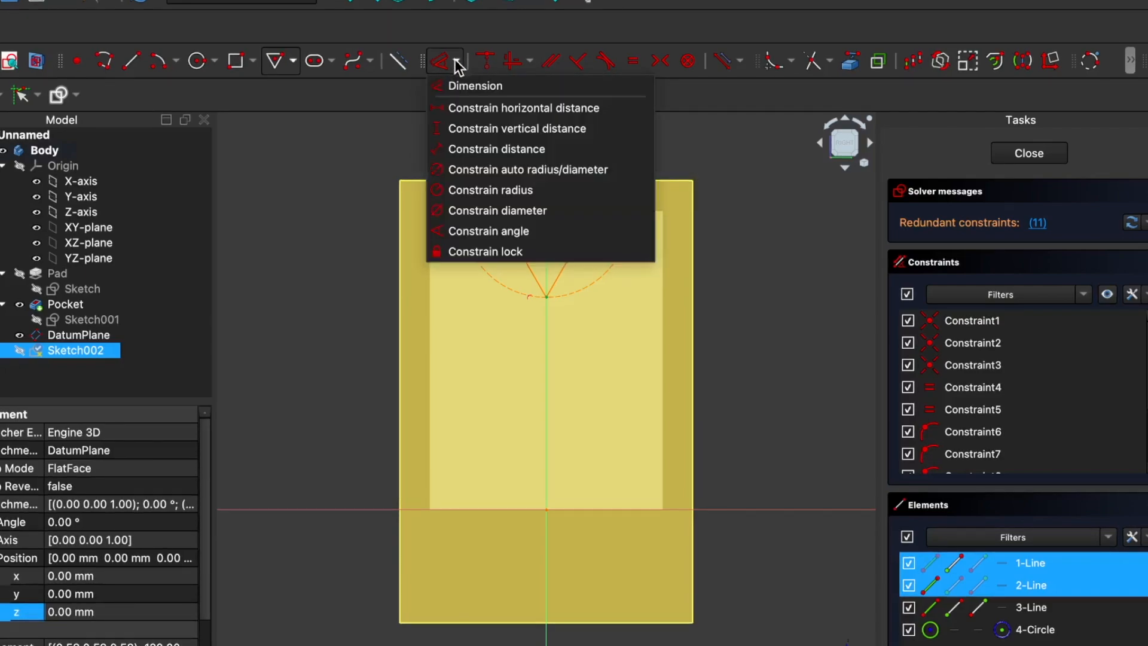
pyautogui.click(461, 150)
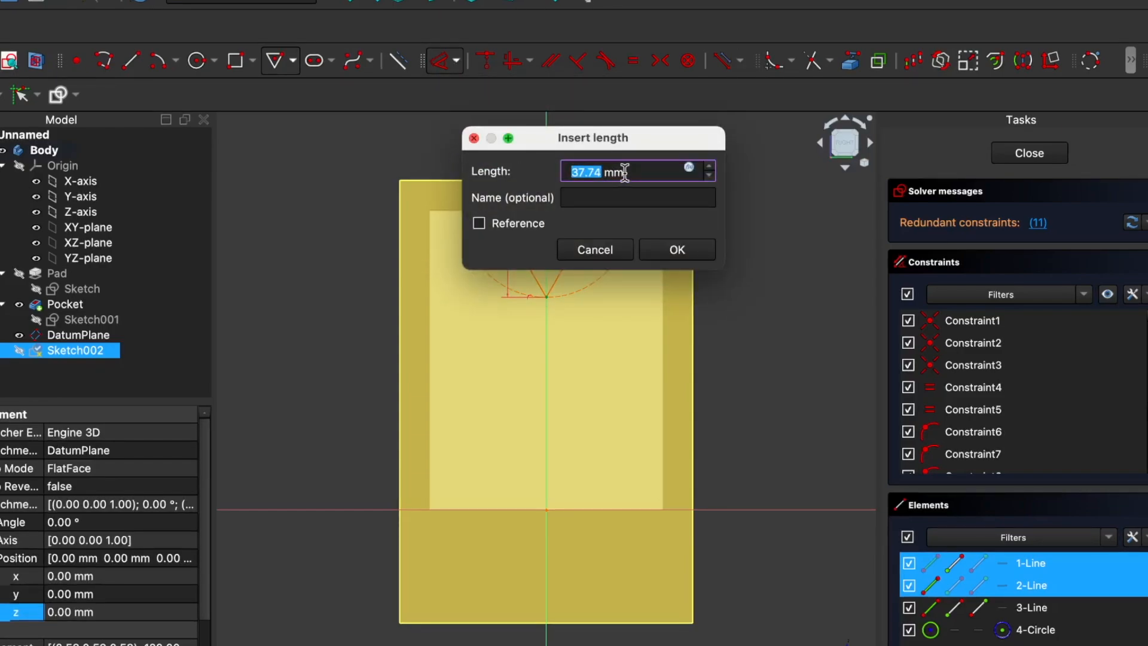
pyautogui.write('1')
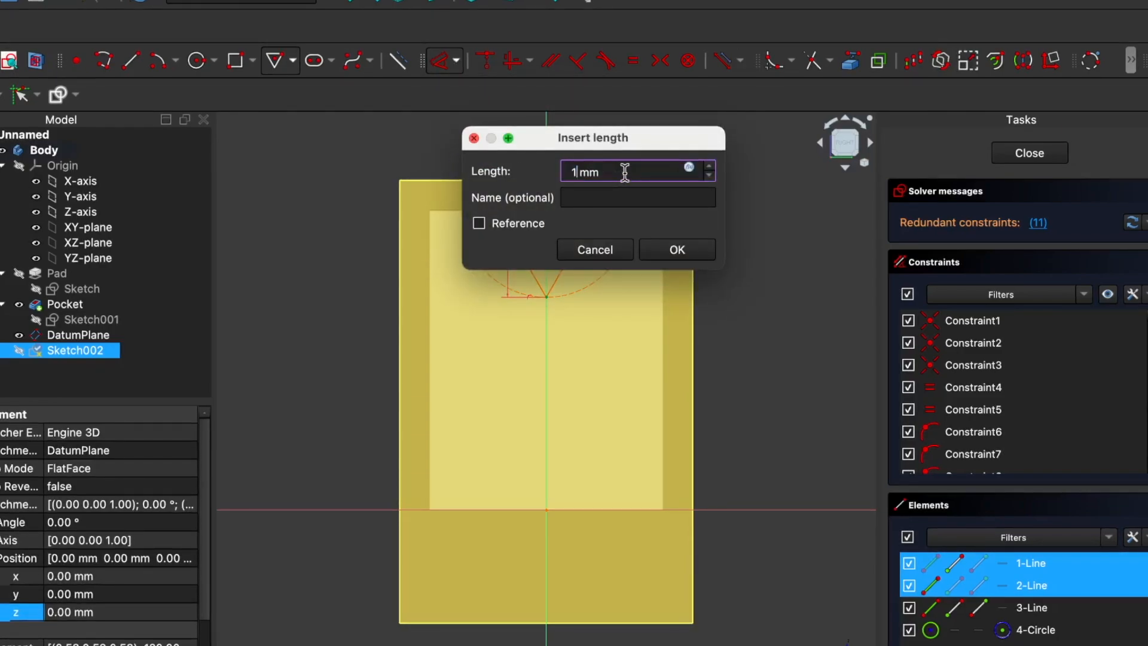
pyautogui.write('5')
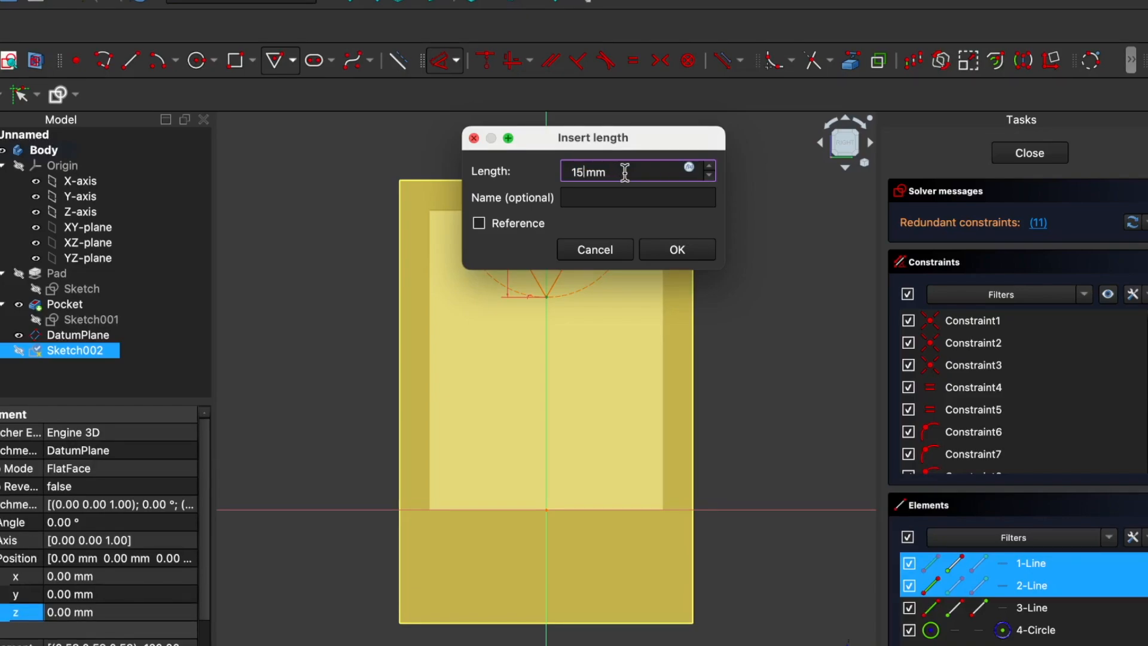
pyautogui.click(679, 250)
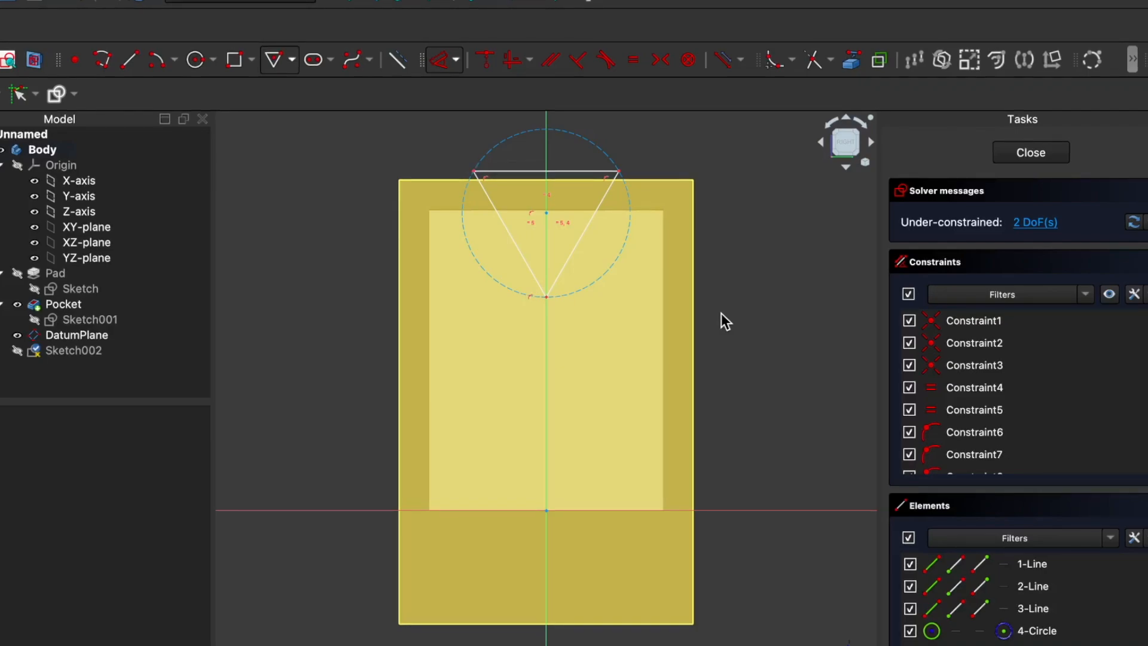
# Step: Close the triangle sketch and cut it into the cup's rim as a 5 mm deep pocket
pyautogui.click(1024, 157)
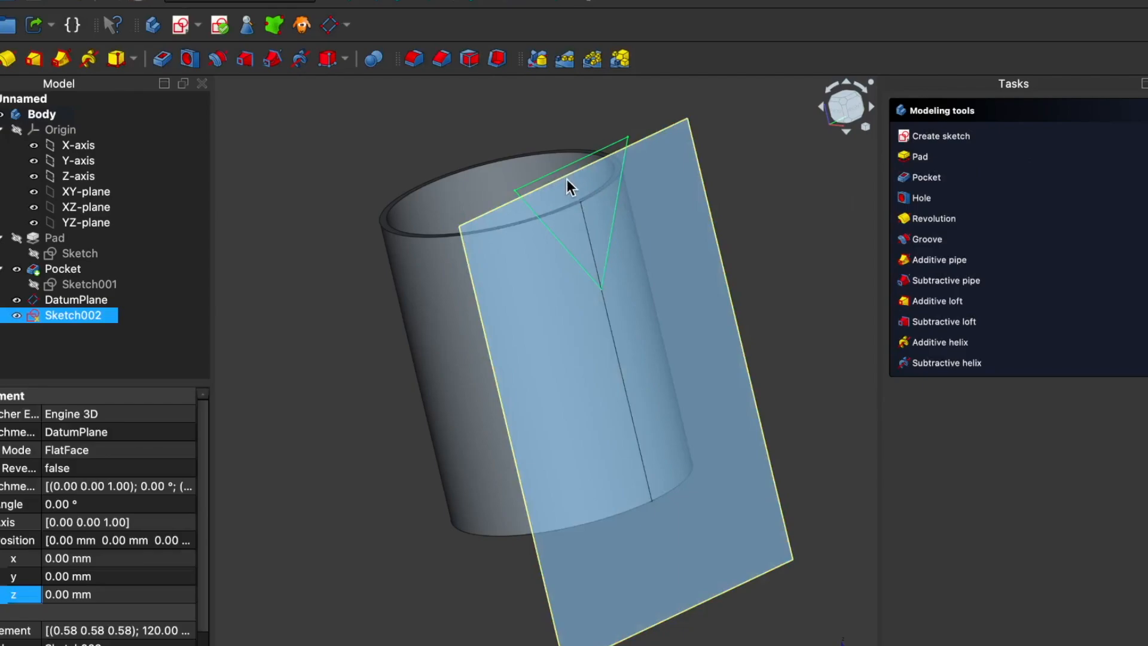
pyautogui.click(924, 178)
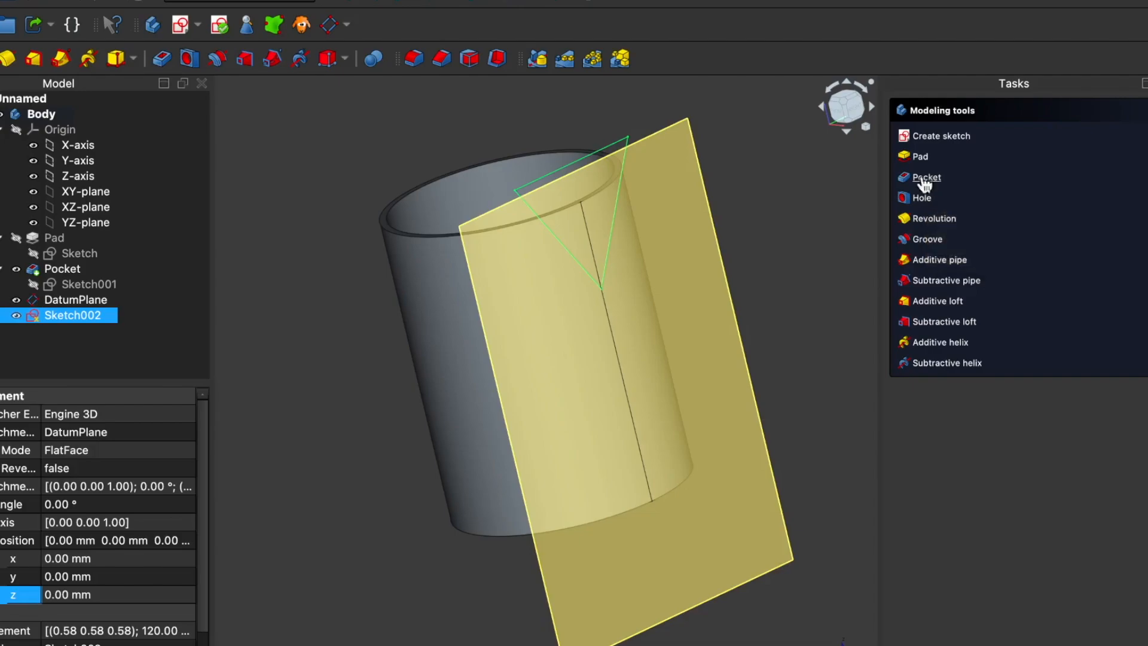
pyautogui.moveTo(401, 257); pyautogui.dragTo(339, 264, button='middle')
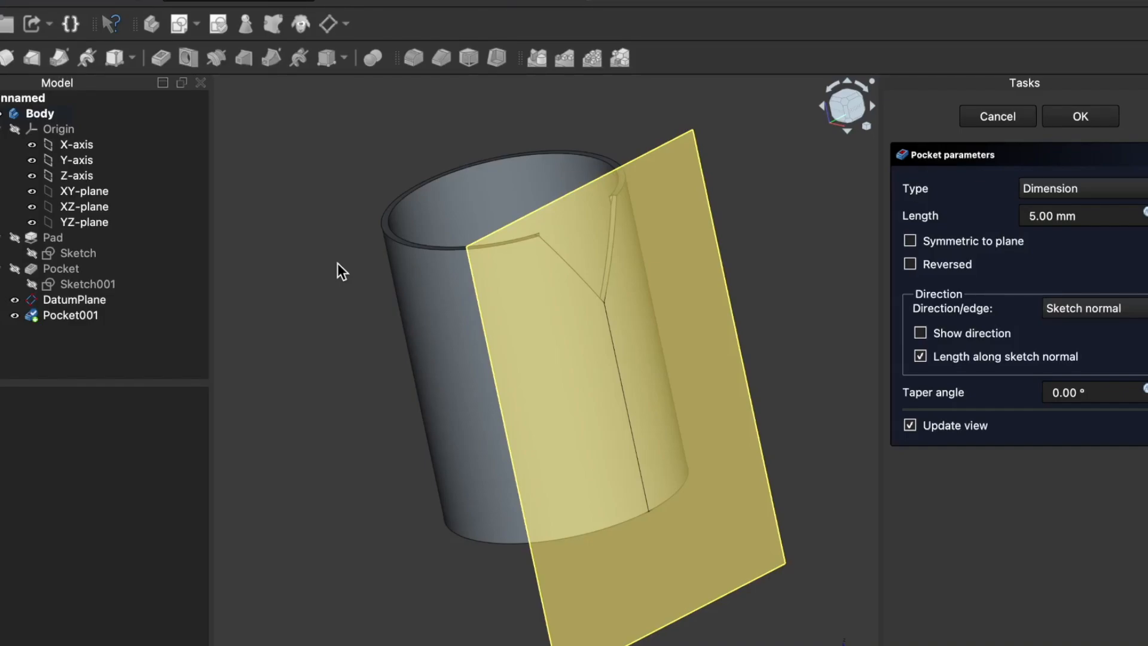
pyautogui.click(81, 314)
pyautogui.doubleClick(80, 313)
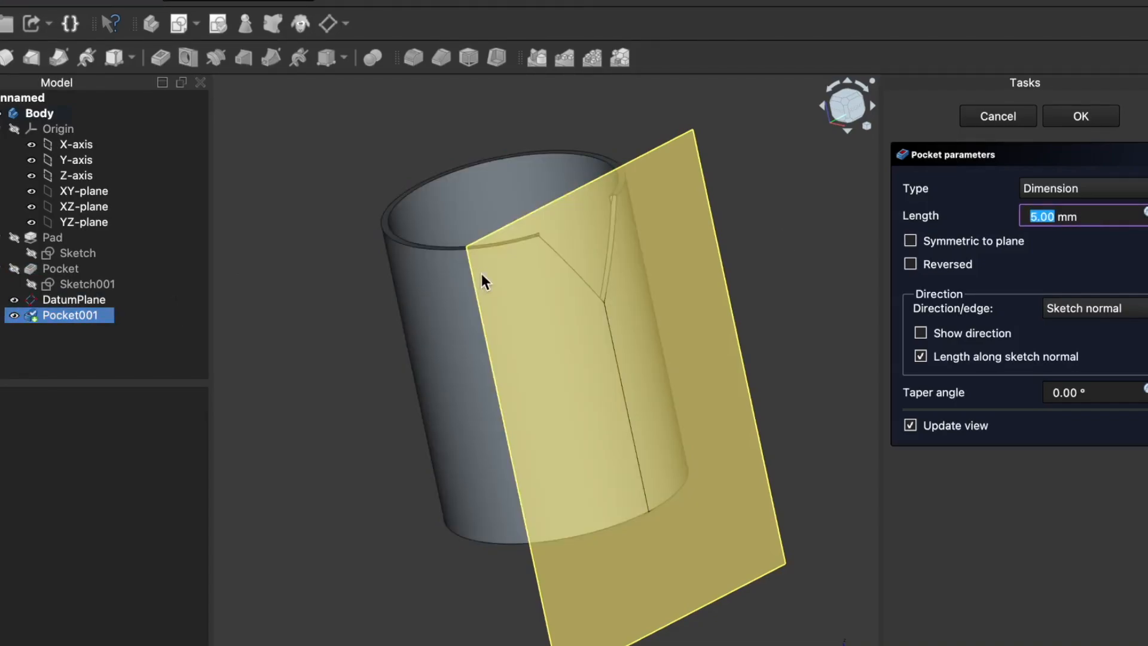
pyautogui.click(13, 317)
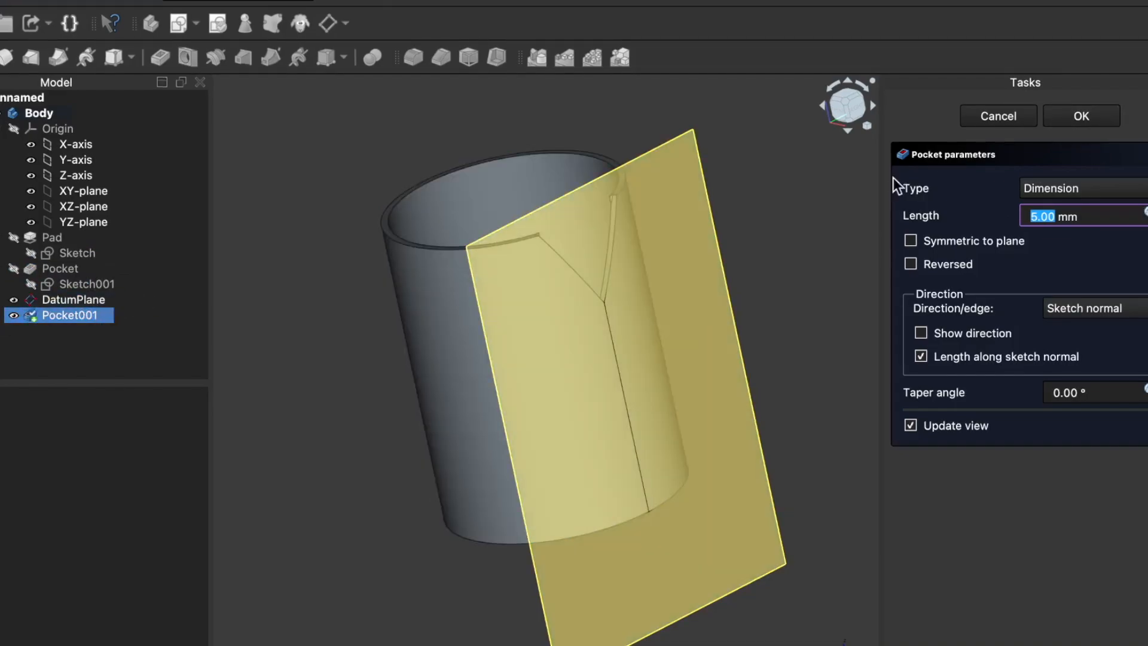
pyautogui.click(1005, 117)
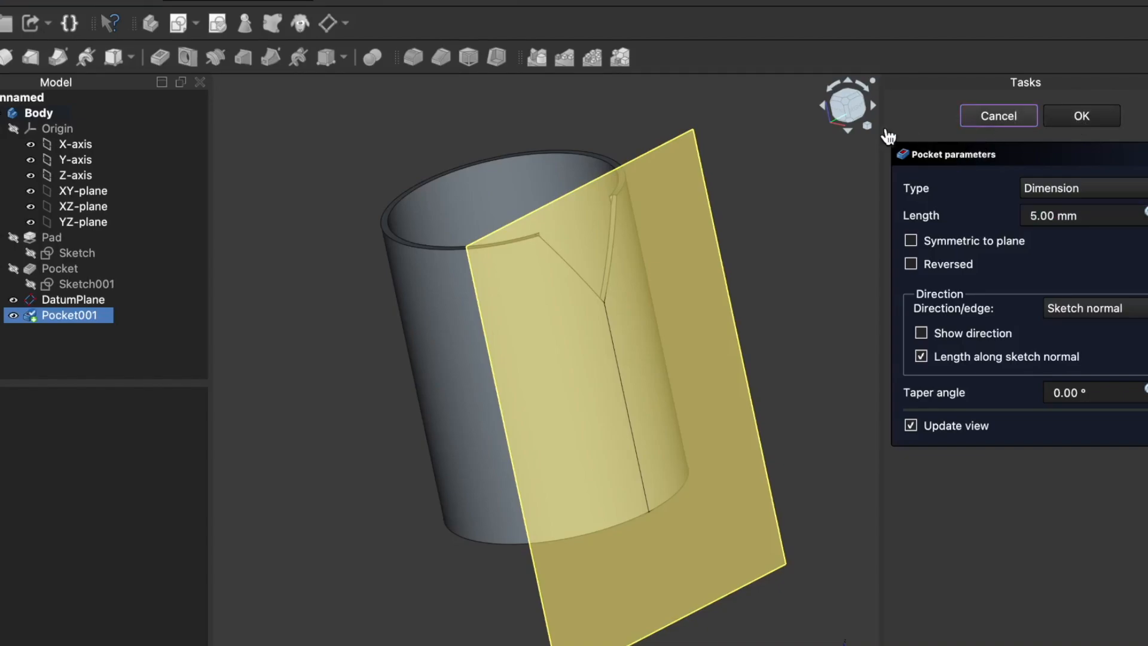
pyautogui.click(993, 116)
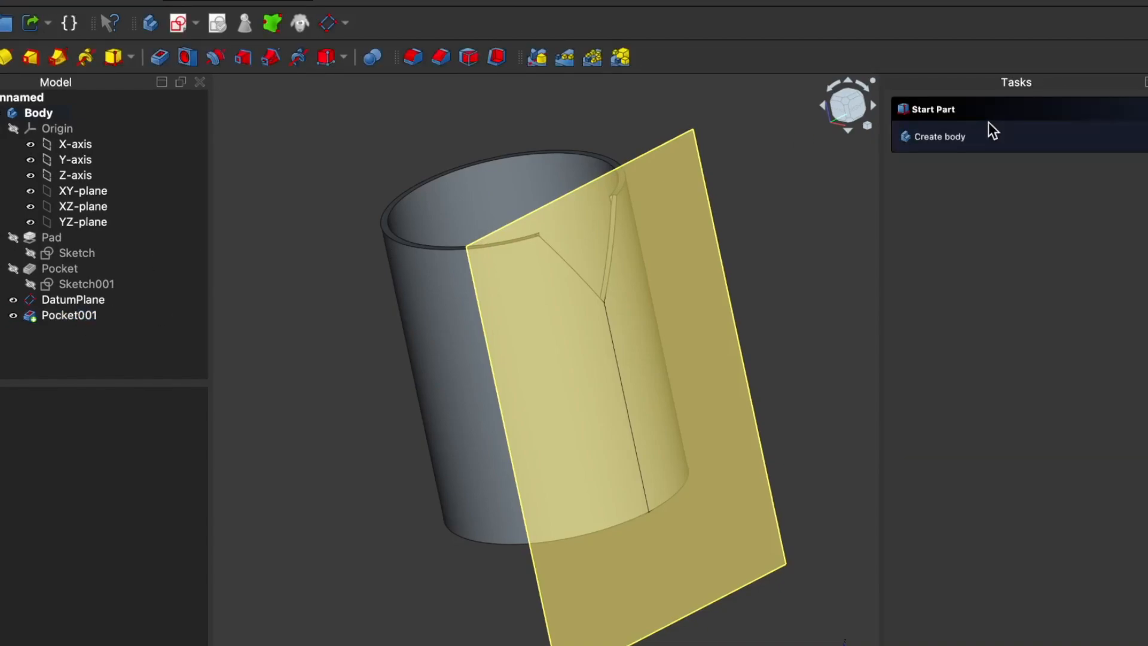
# Step: Delete the triangular pocket from the body while keeping its sketch
pyautogui.click(41, 313)
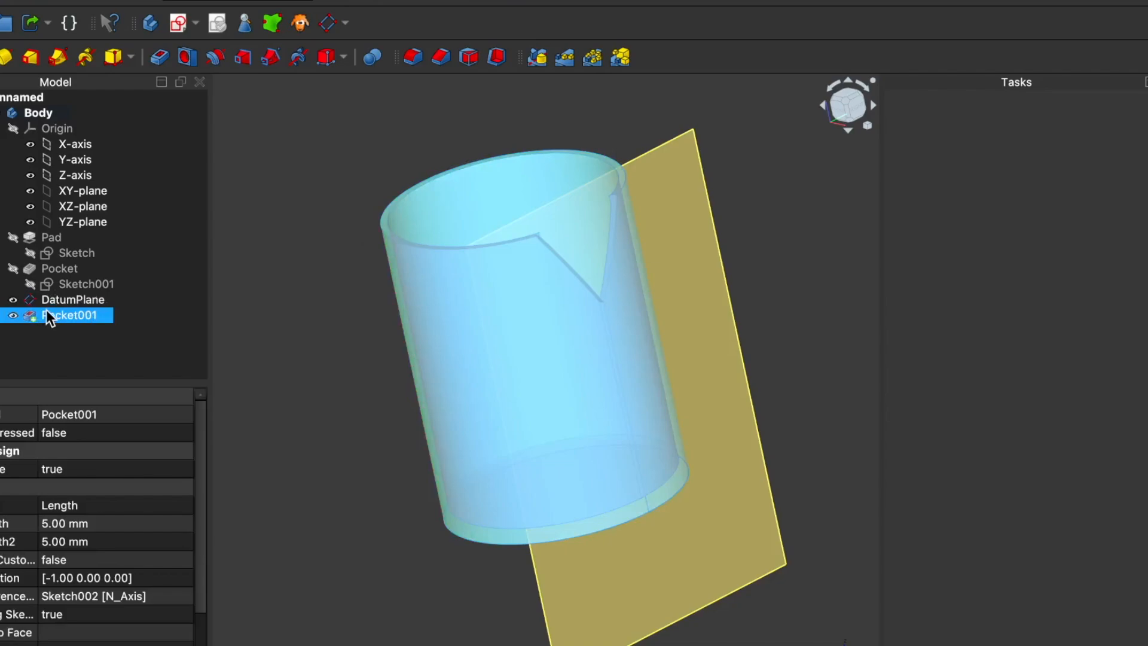
pyautogui.click(7, 315)
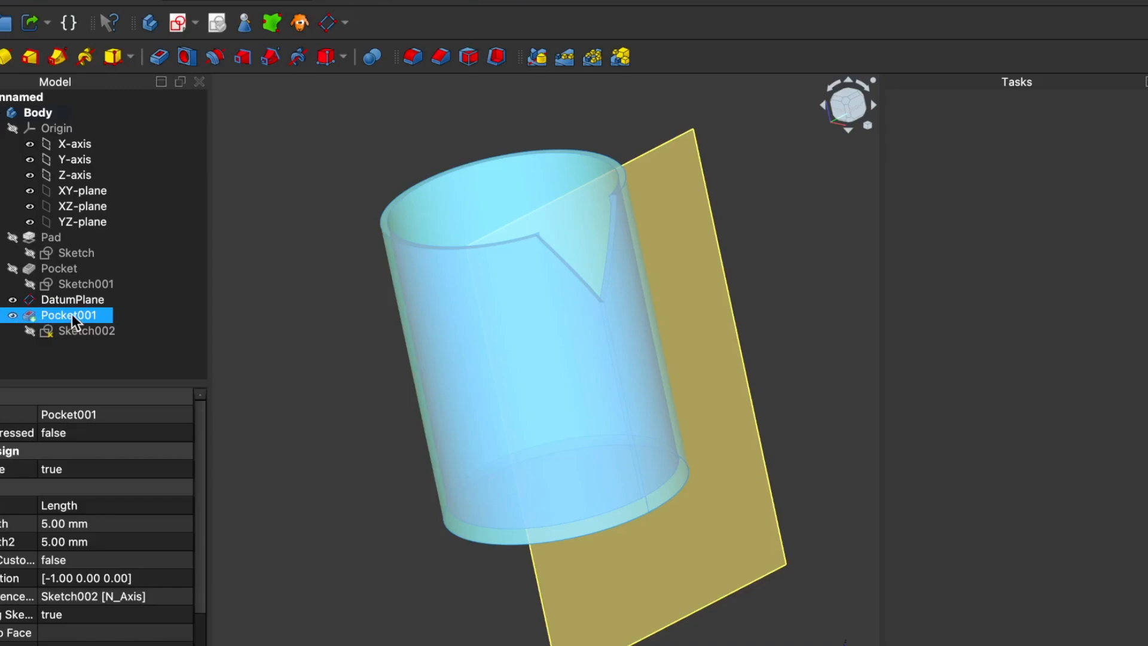
pyautogui.press('Delete')
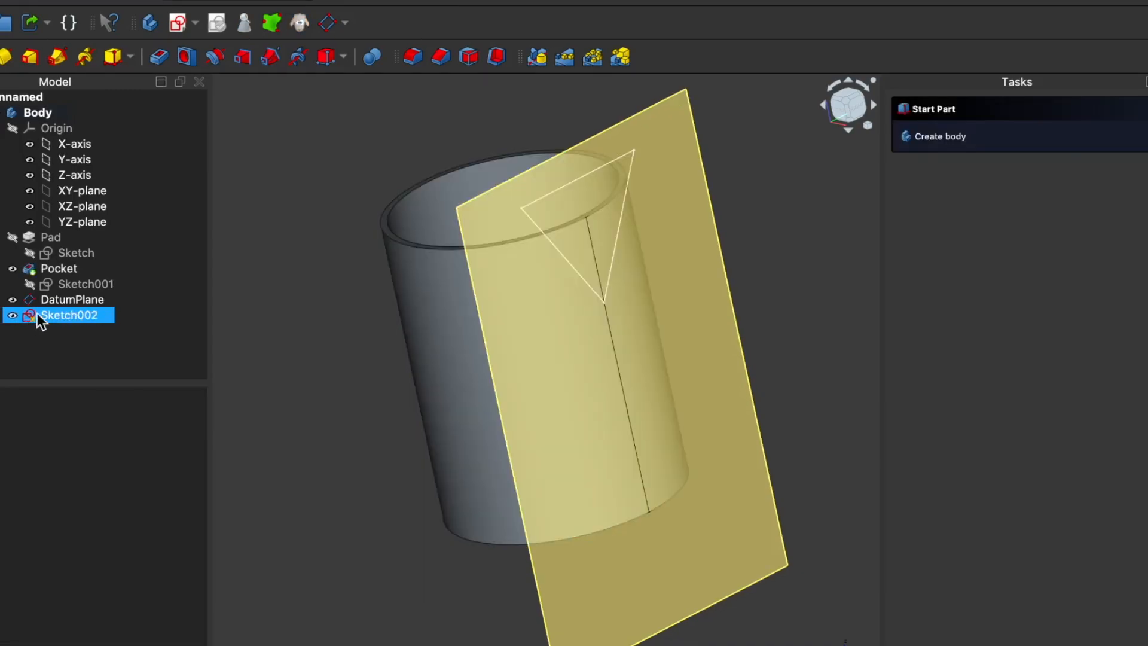
# Step: Reopen the triangle sketch to check its lower corner and upper edge, and delete the whole sketch from the body
pyautogui.click(49, 313)
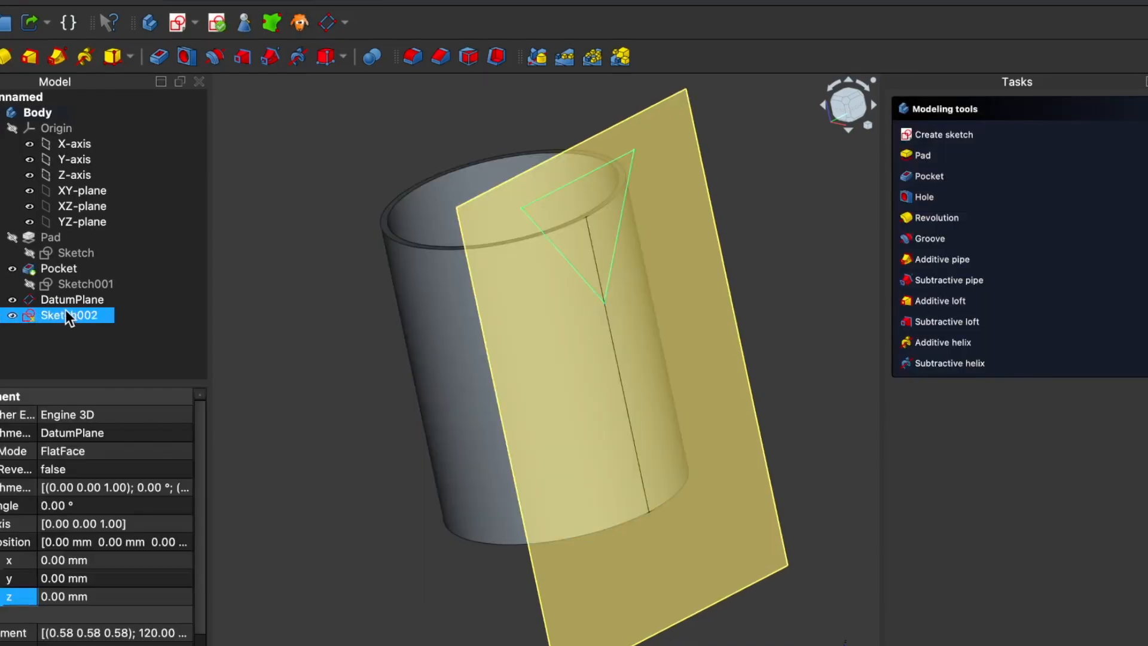
pyautogui.doubleClick(55, 314)
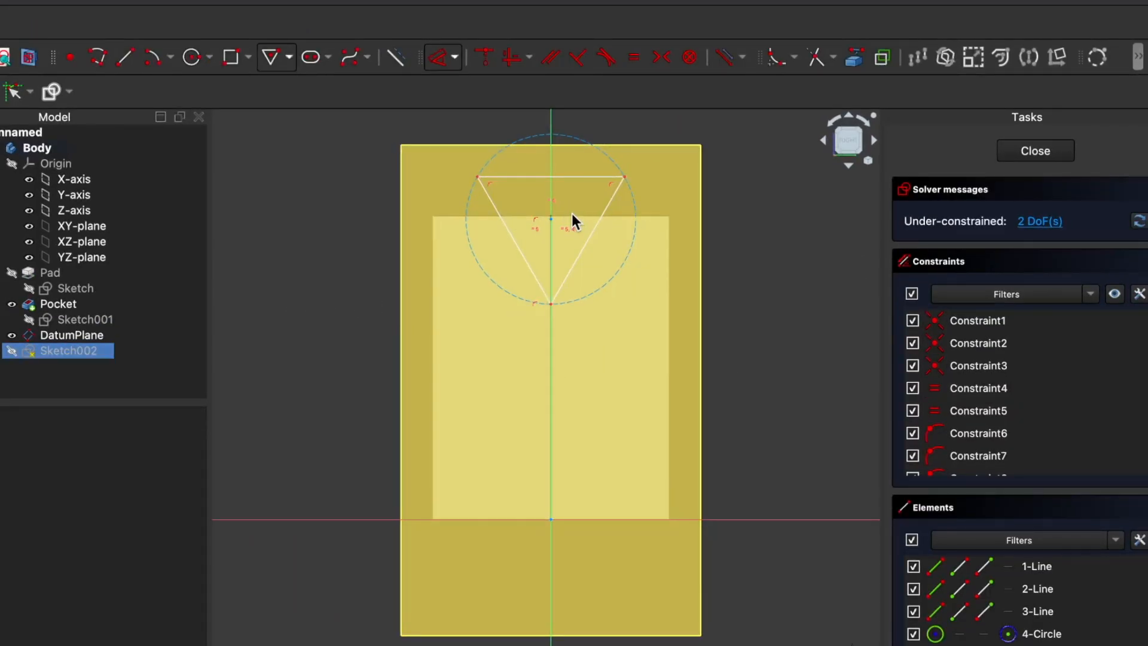
pyautogui.click(1040, 633)
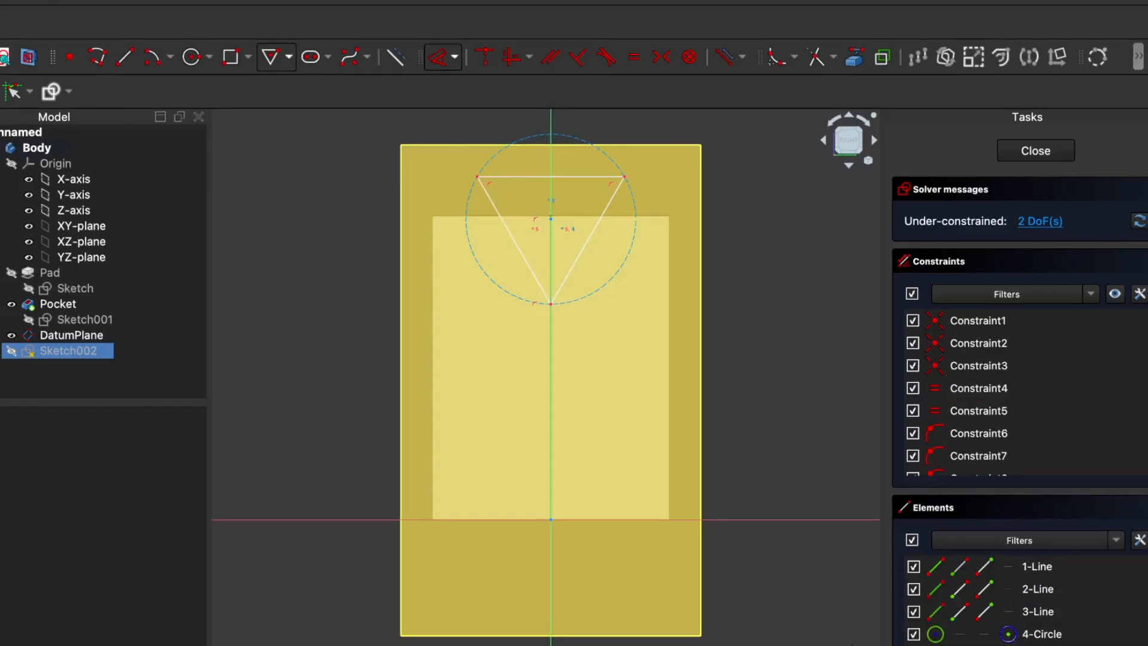
pyautogui.click(1037, 613)
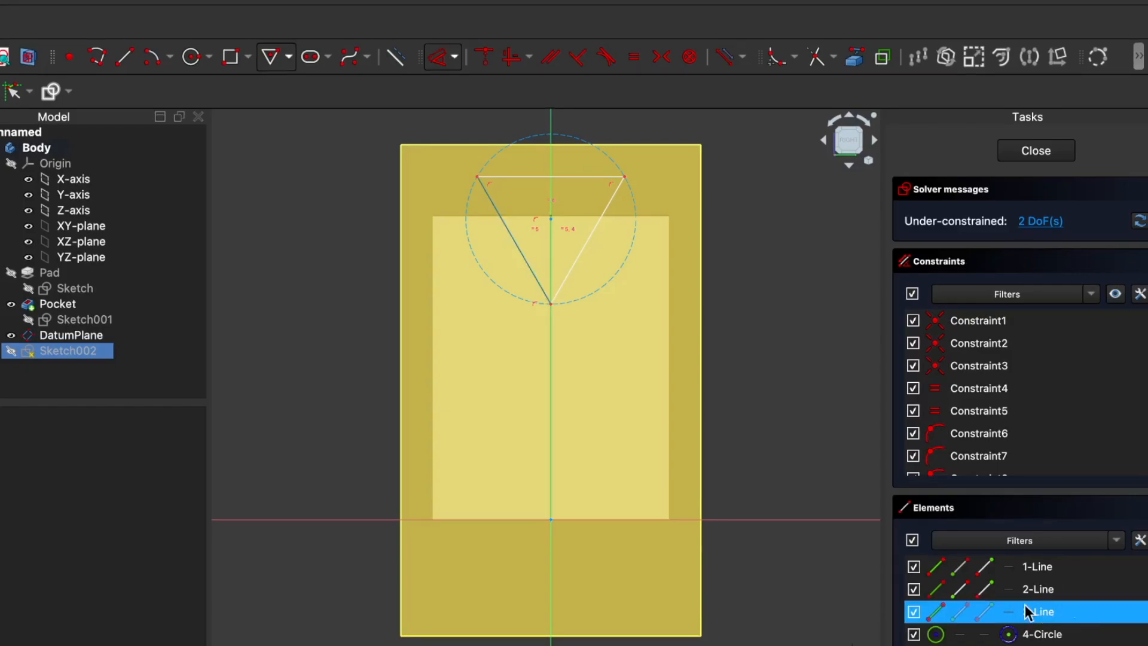
pyautogui.click(548, 293)
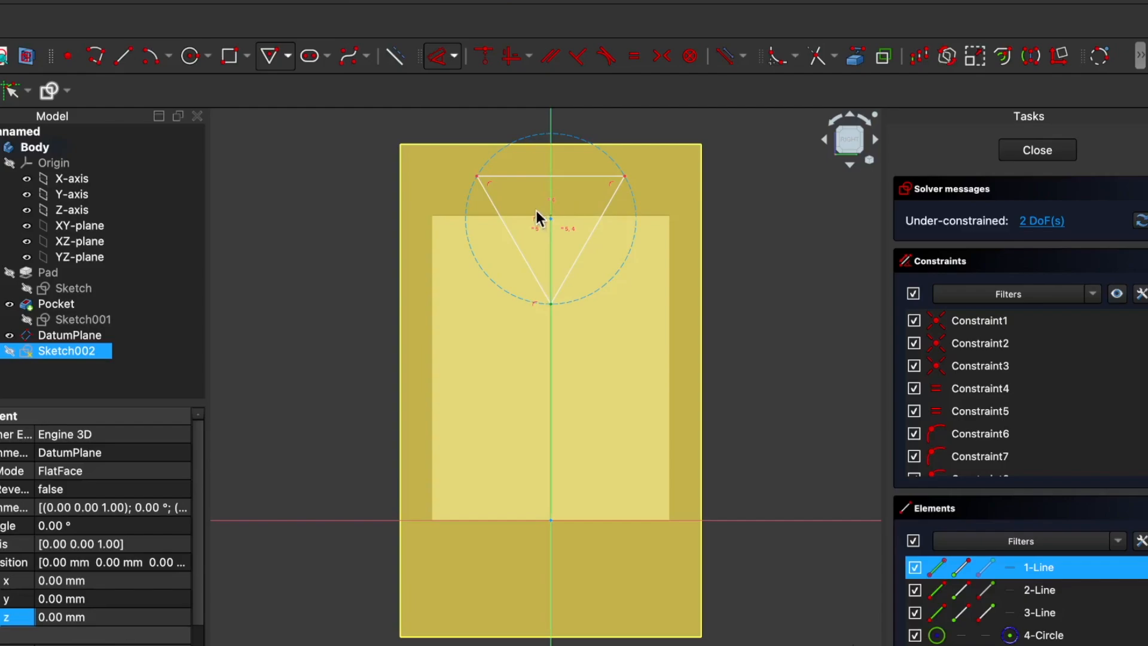
pyautogui.click(604, 177)
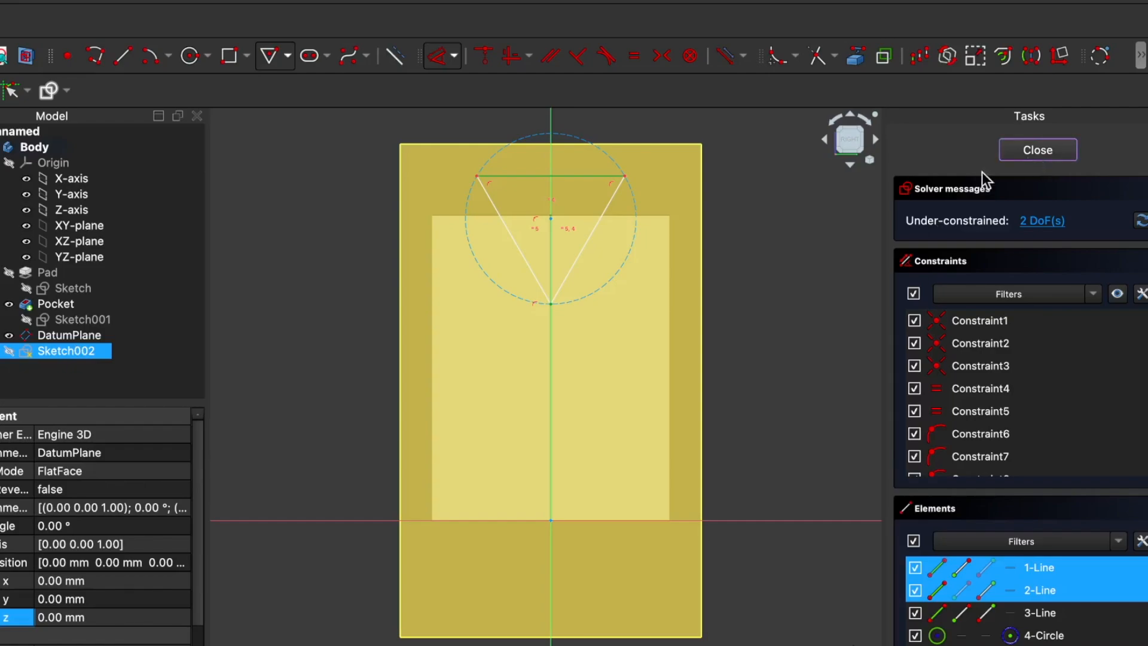
pyautogui.press('Delete')
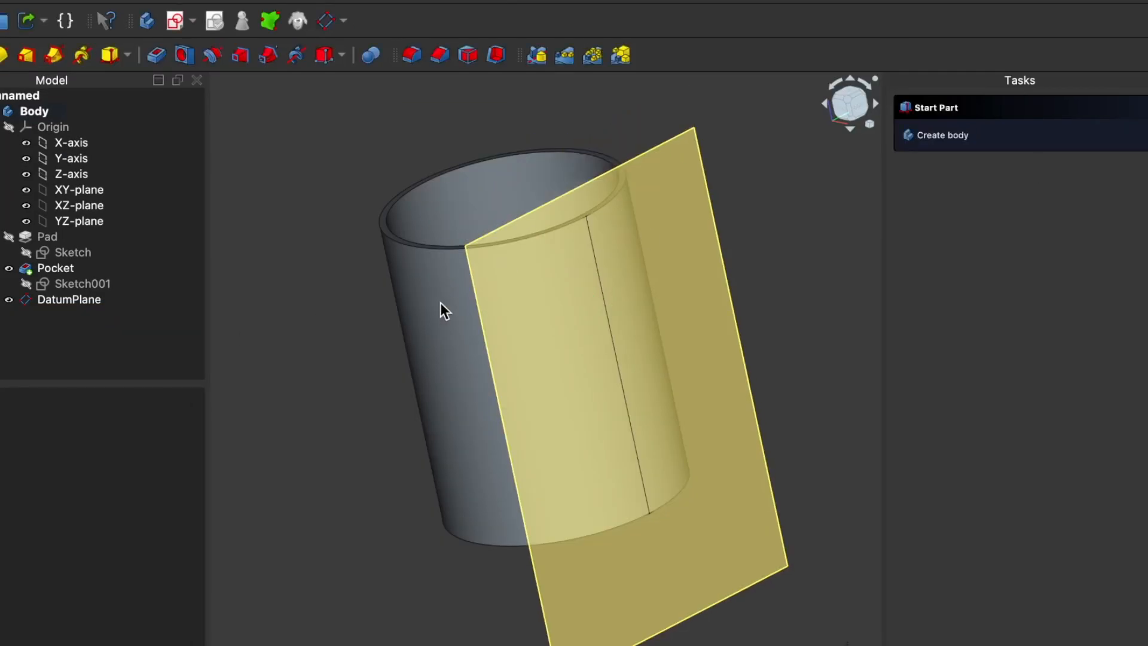
# Step: On the datum plane, sketch a downward-pointing triangle, about 24 mm from centre to corner, near the rim, with its centre and lower corner on the vertical axis
pyautogui.click(588, 336)
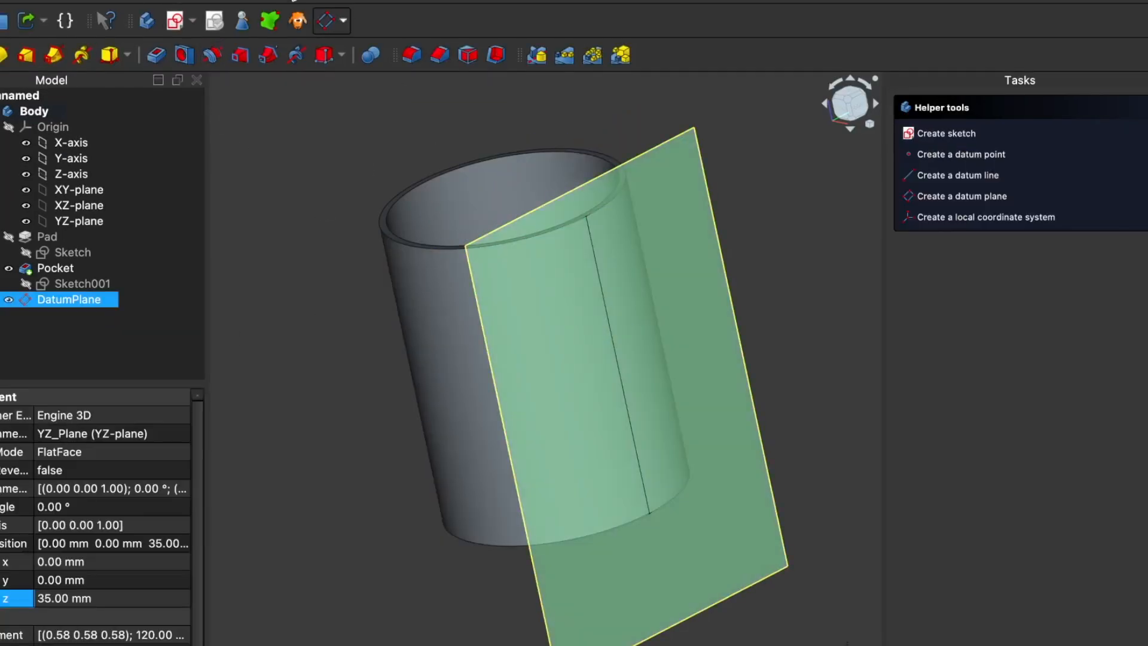
pyautogui.click(176, 22)
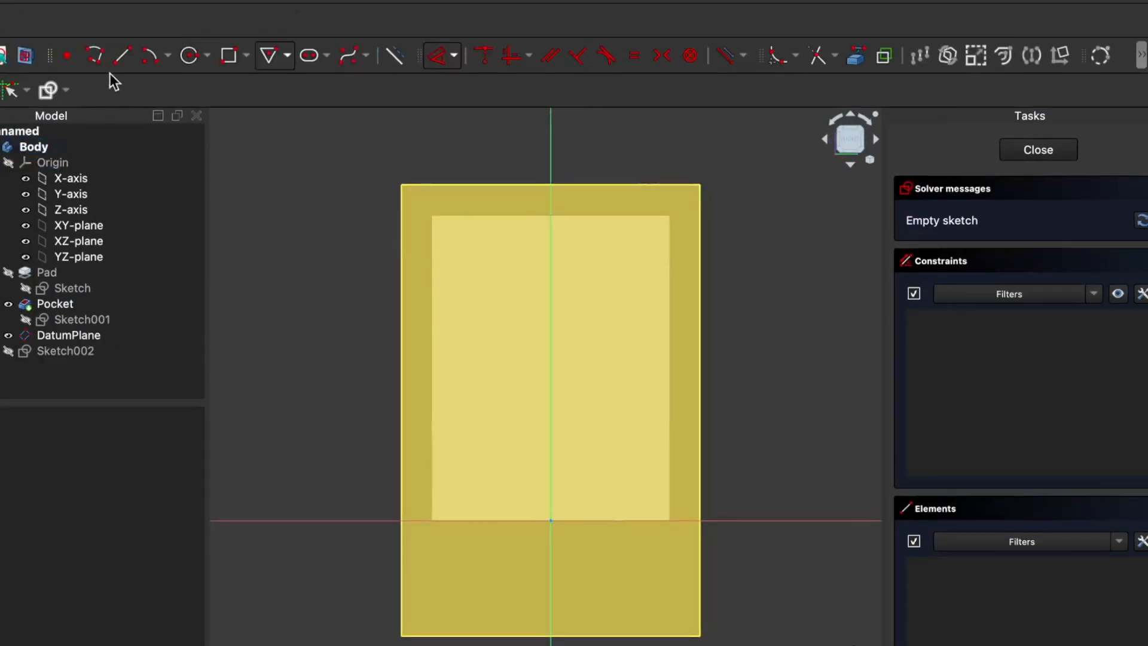
pyautogui.click(246, 55)
pyautogui.click(281, 56)
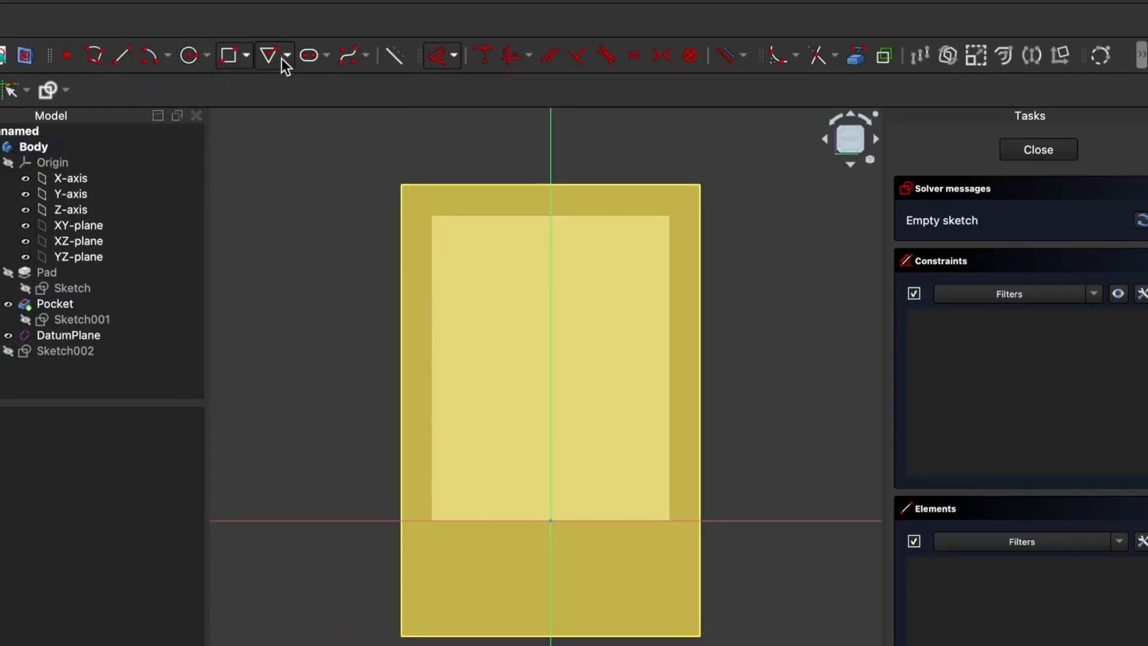
pyautogui.click(266, 55)
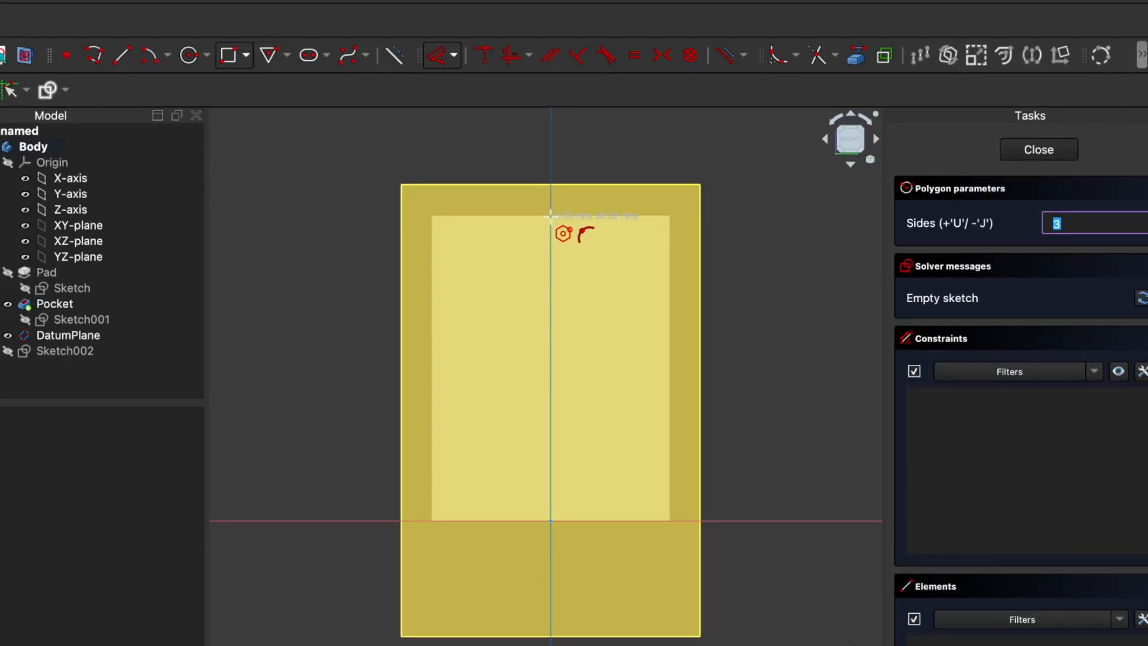
pyautogui.click(556, 234)
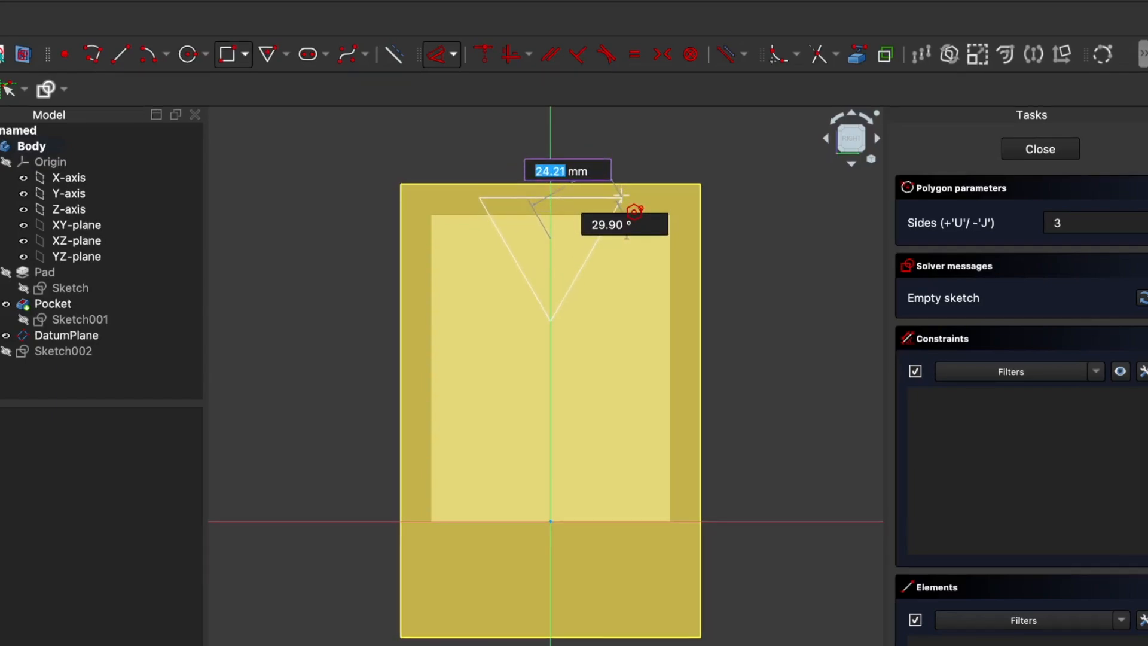
pyautogui.click(622, 196)
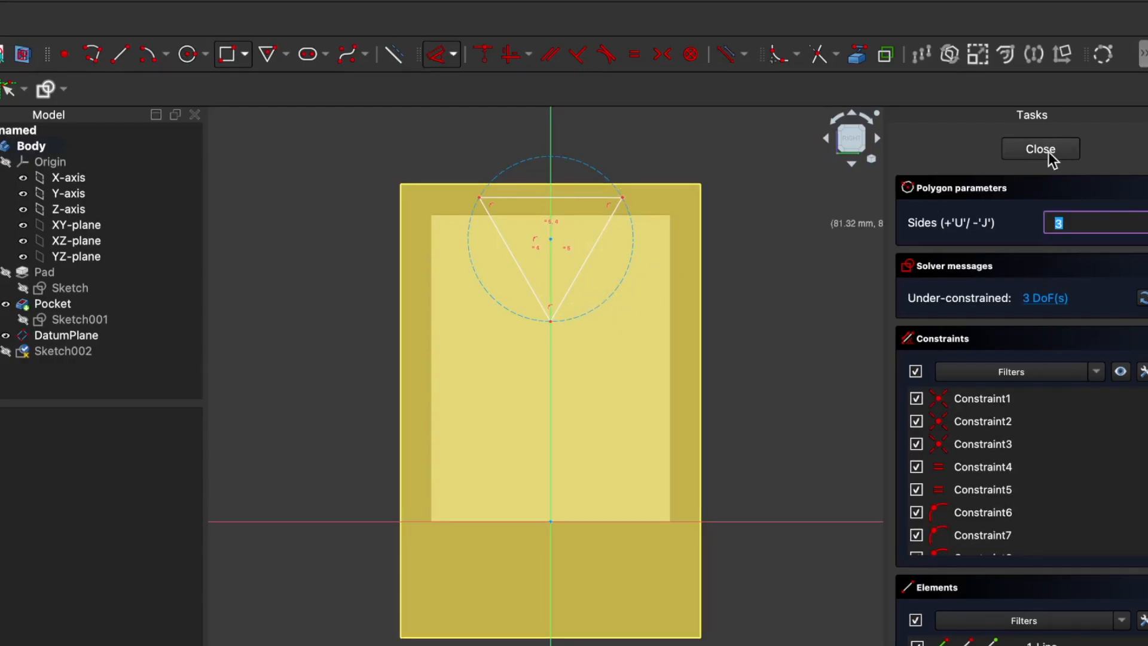
pyautogui.press('Escape')
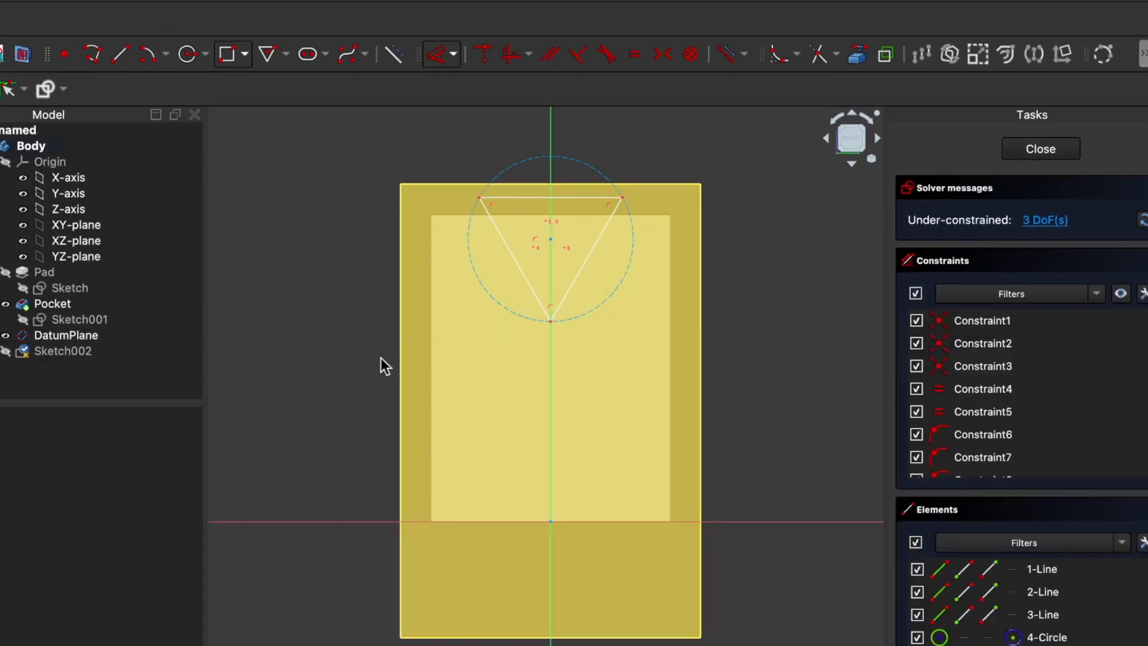
pyautogui.click(549, 320)
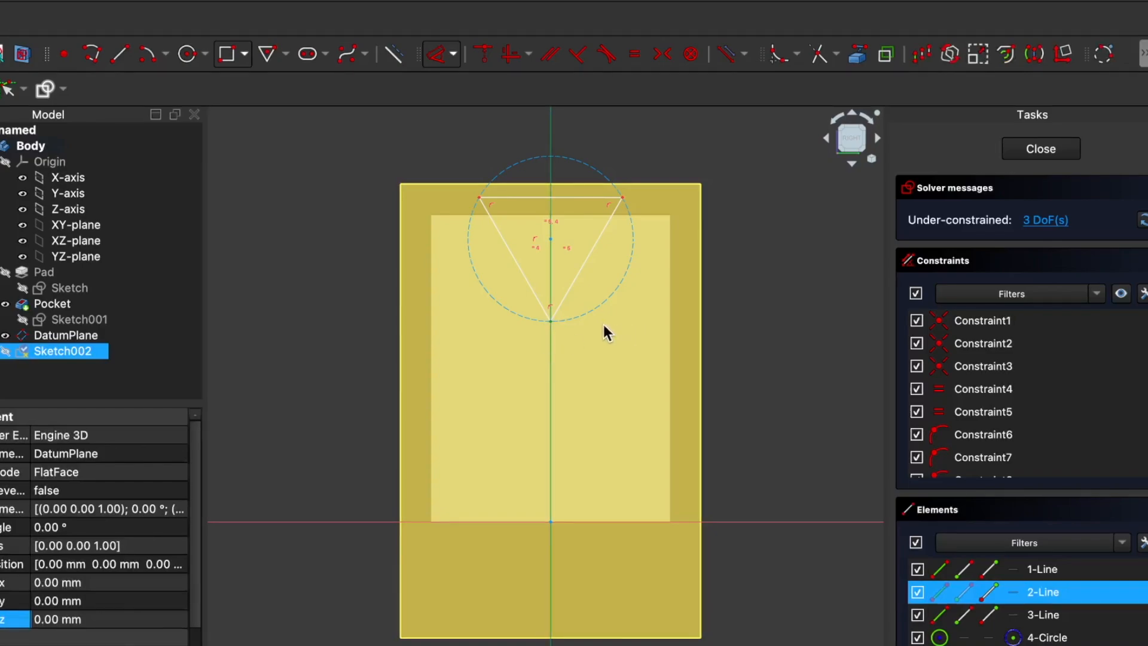
pyautogui.press('c')
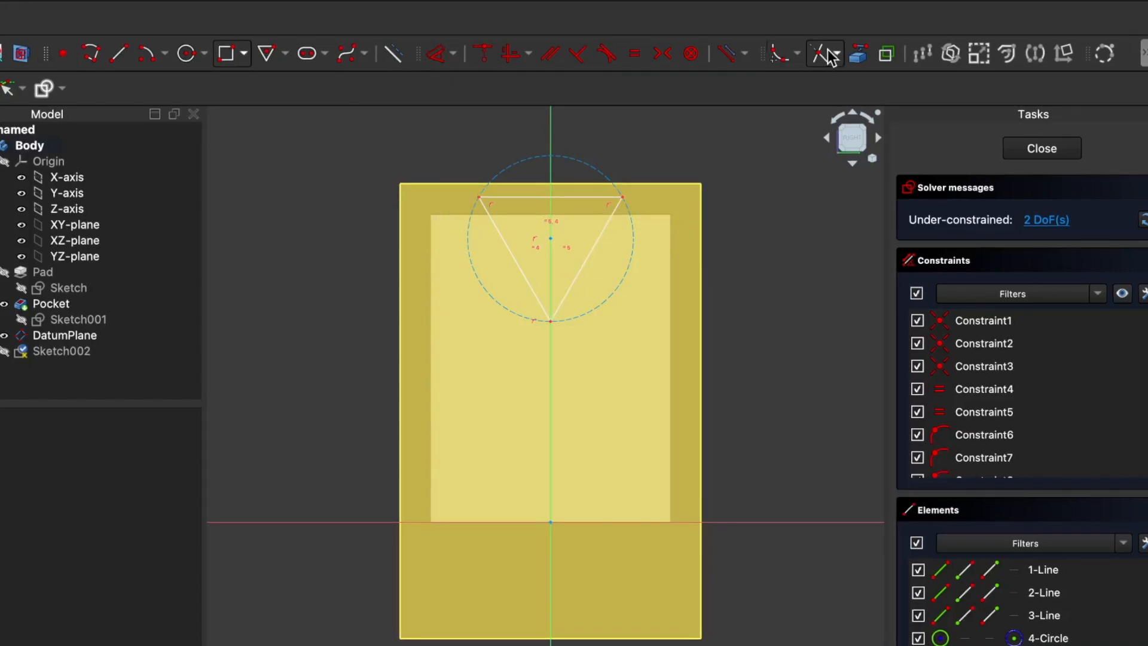
# Step: Project the cup's circular top rim edge into the triangle sketch as external geometry
pyautogui.click(859, 55)
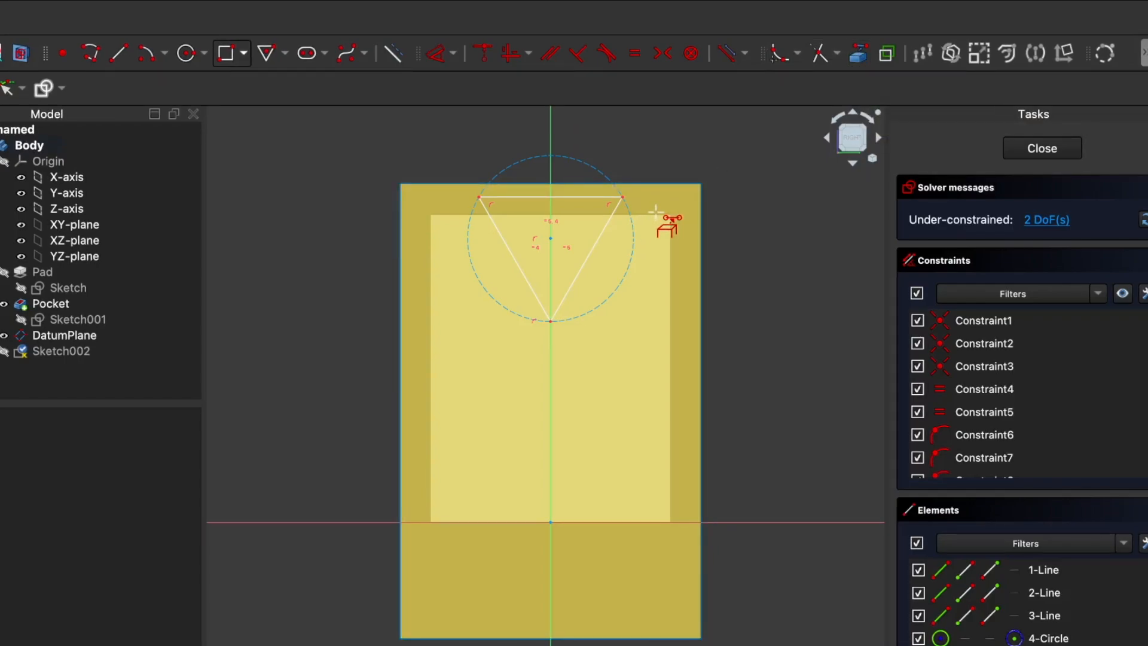
pyautogui.scroll(6, 656, 215)
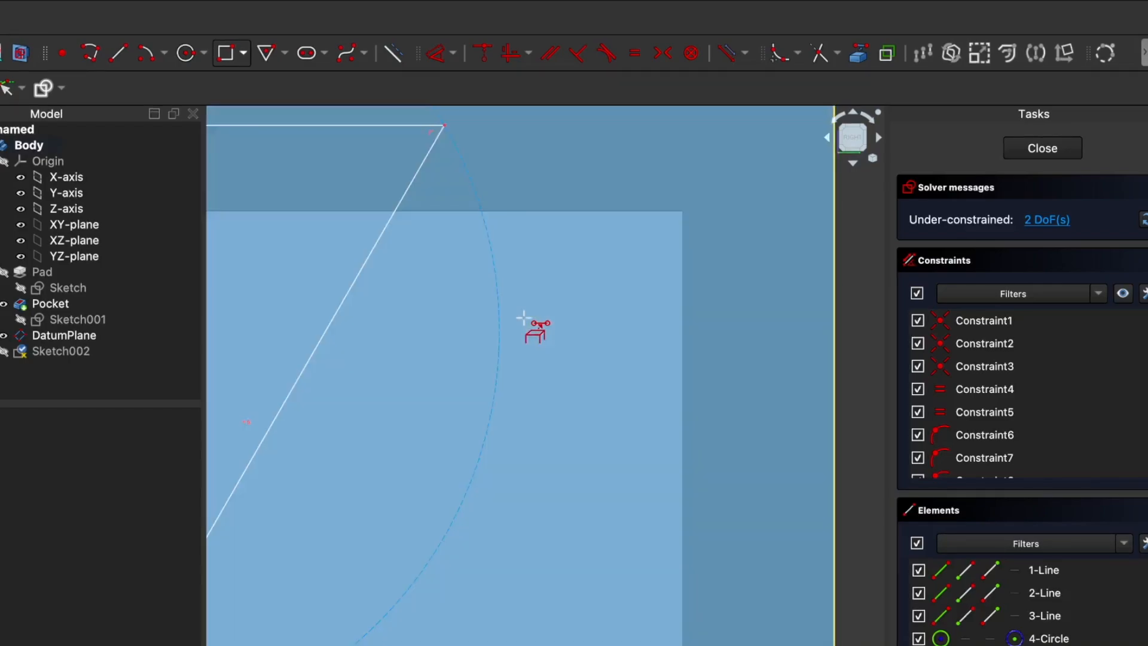
pyautogui.moveTo(626, 325); pyautogui.dragTo(491, 317, button='middle')
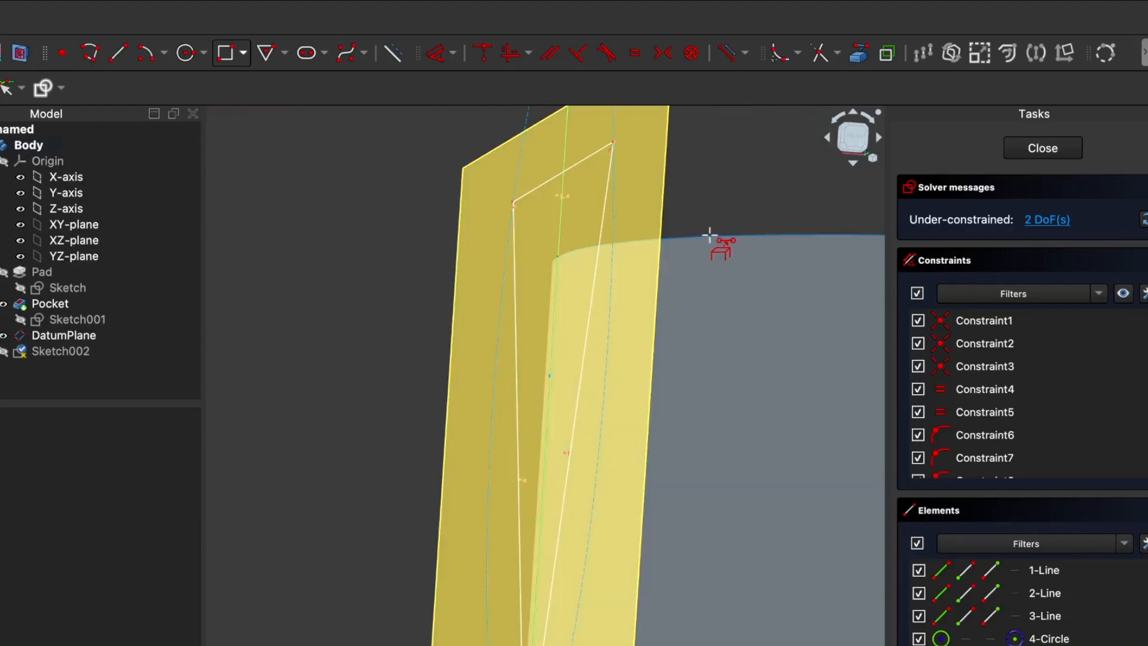
pyautogui.scroll(3, 717, 240)
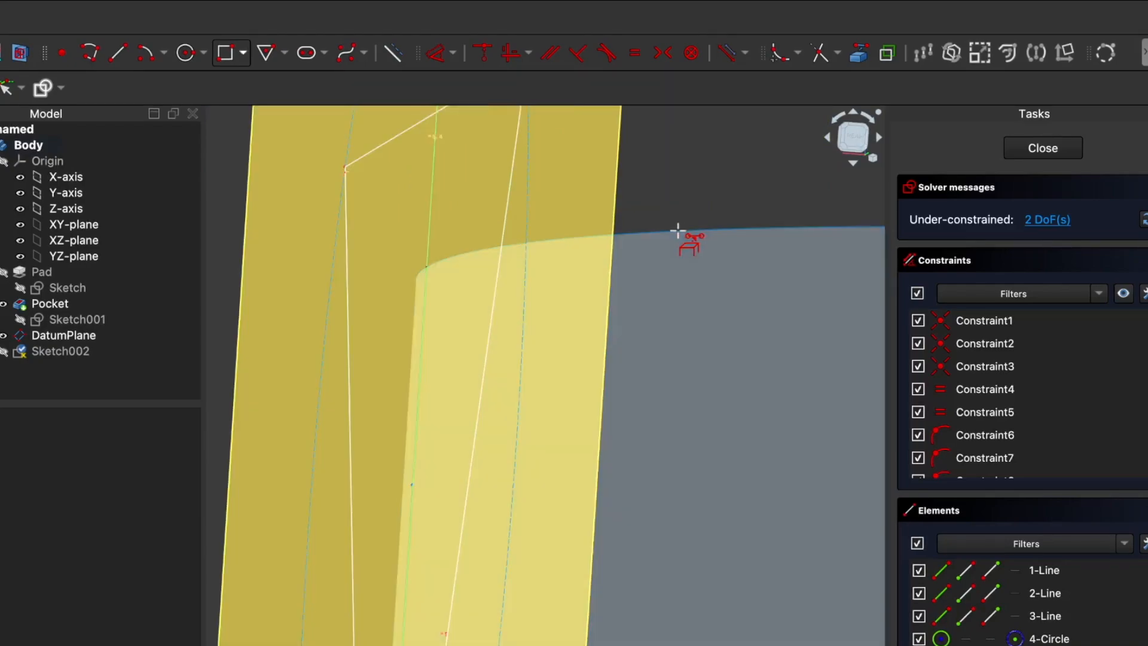
pyautogui.click(672, 230)
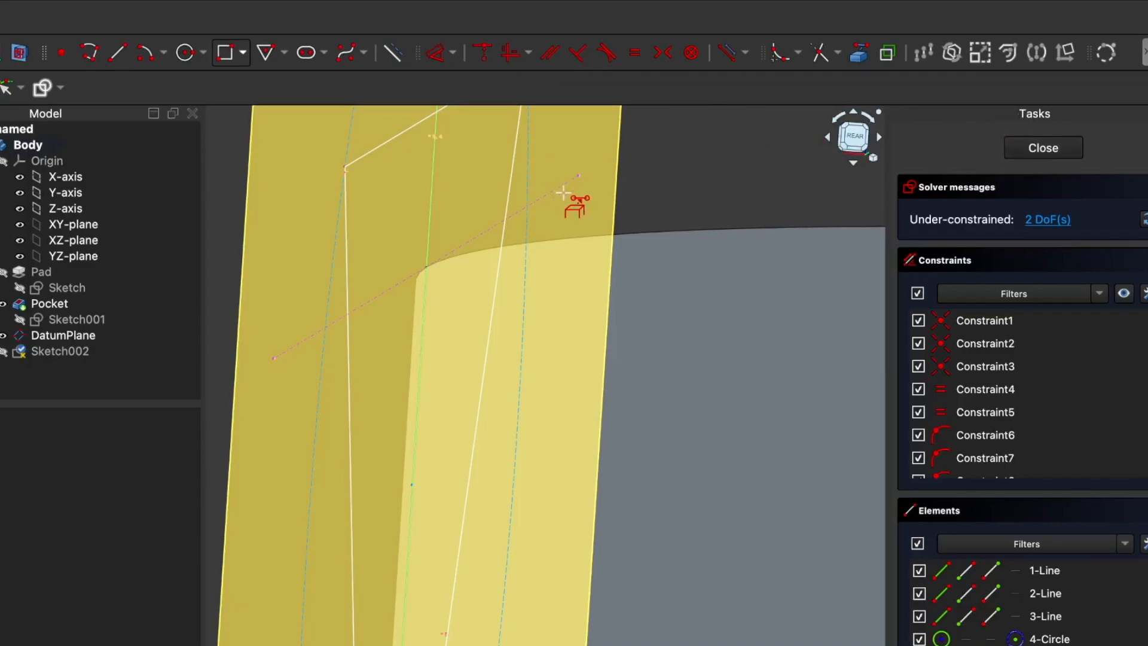
pyautogui.press('Escape')
pyautogui.scroll(-4, 716, 167)
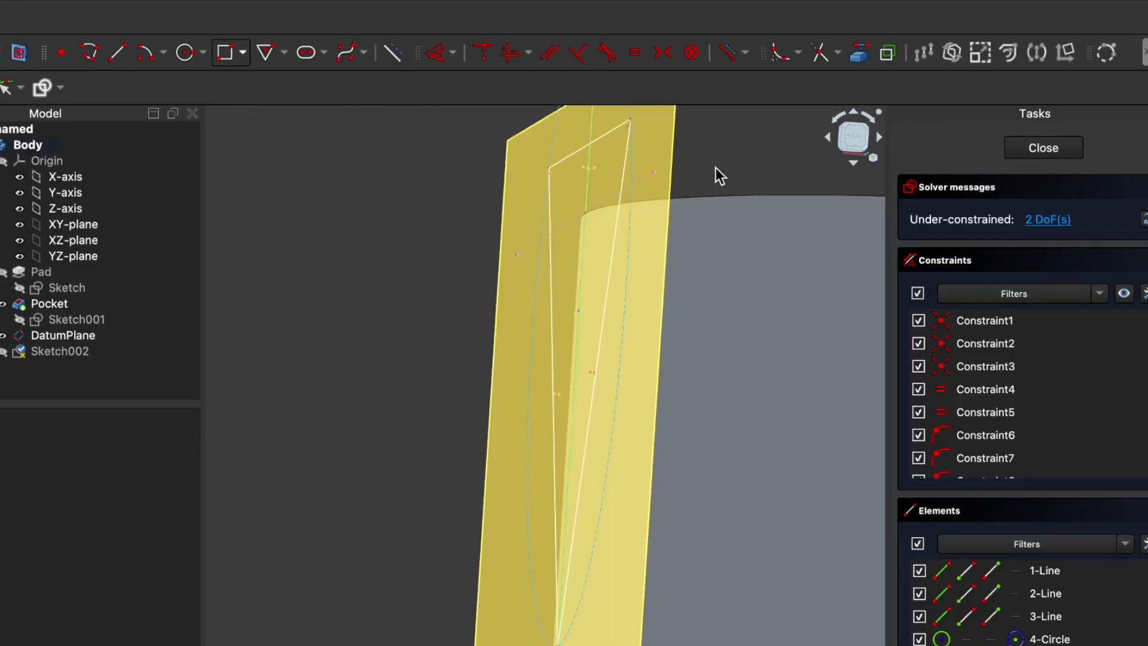
# Step: Examine from several angles how the projected rim line lies relative to the triangle and the cup
pyautogui.scroll(-2, 669, 181)
pyautogui.moveTo(436, 229); pyautogui.dragTo(532, 239, button='middle')
pyautogui.moveTo(618, 480)
pyautogui.mouseDown(button='middle')
pyautogui.moveTo(751, 461)
pyautogui.moveTo(763, 472)
pyautogui.moveTo(744, 460)
pyautogui.mouseUp(button='middle')
pyautogui.press('v')
pyautogui.press('f')
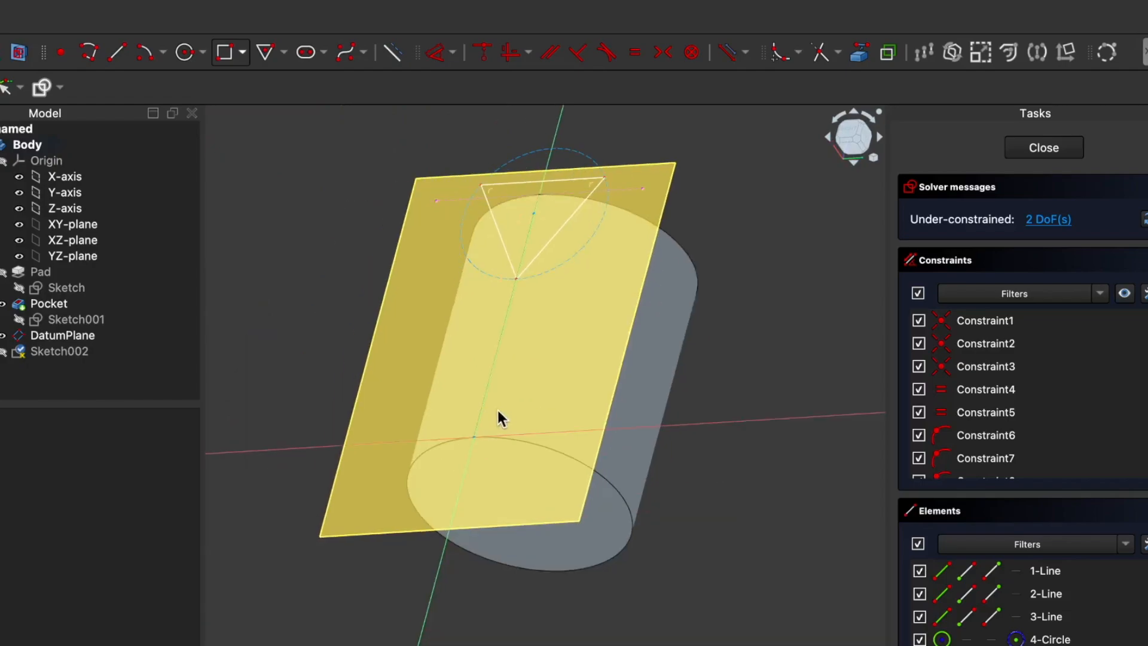
pyautogui.moveTo(257, 335)
pyautogui.mouseDown(button='middle')
pyautogui.moveTo(287, 356)
pyautogui.moveTo(323, 358)
pyautogui.mouseUp(button='middle')
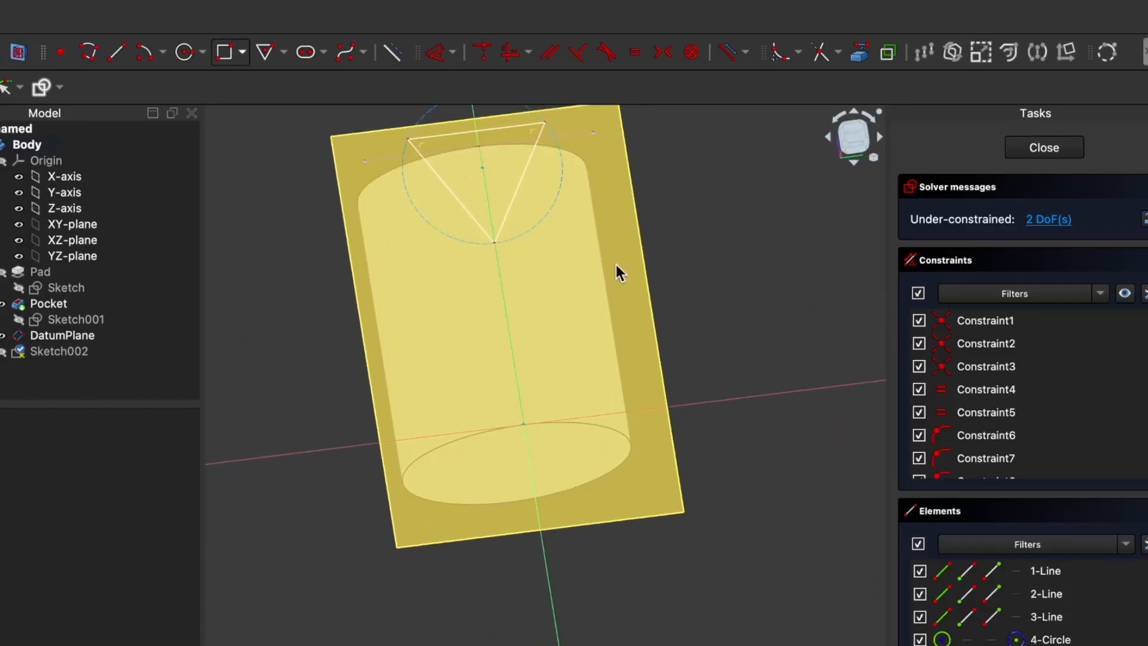
pyautogui.scroll(2, 682, 257)
pyautogui.scroll(-3, 675, 252)
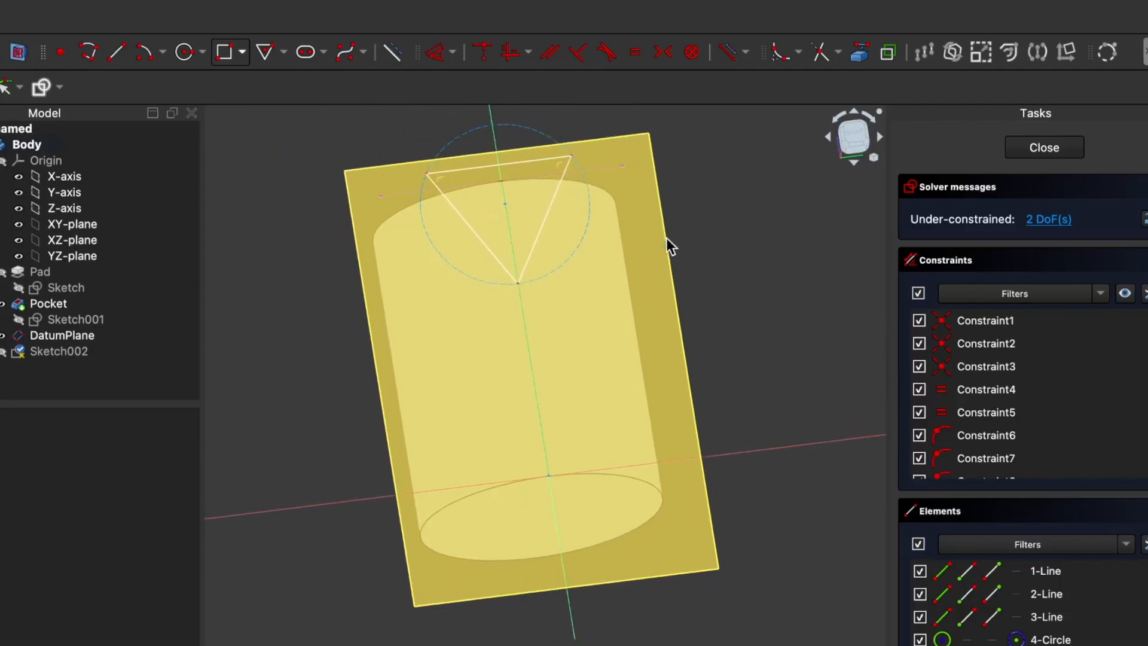
# Step: Try a -15 mm distance constraint between the triangle's construction circle and the projected rim line, and undo it
pyautogui.moveTo(691, 225)
pyautogui.mouseDown(button='middle')
pyautogui.moveTo(693, 256)
pyautogui.moveTo(693, 227)
pyautogui.mouseUp(button='middle')
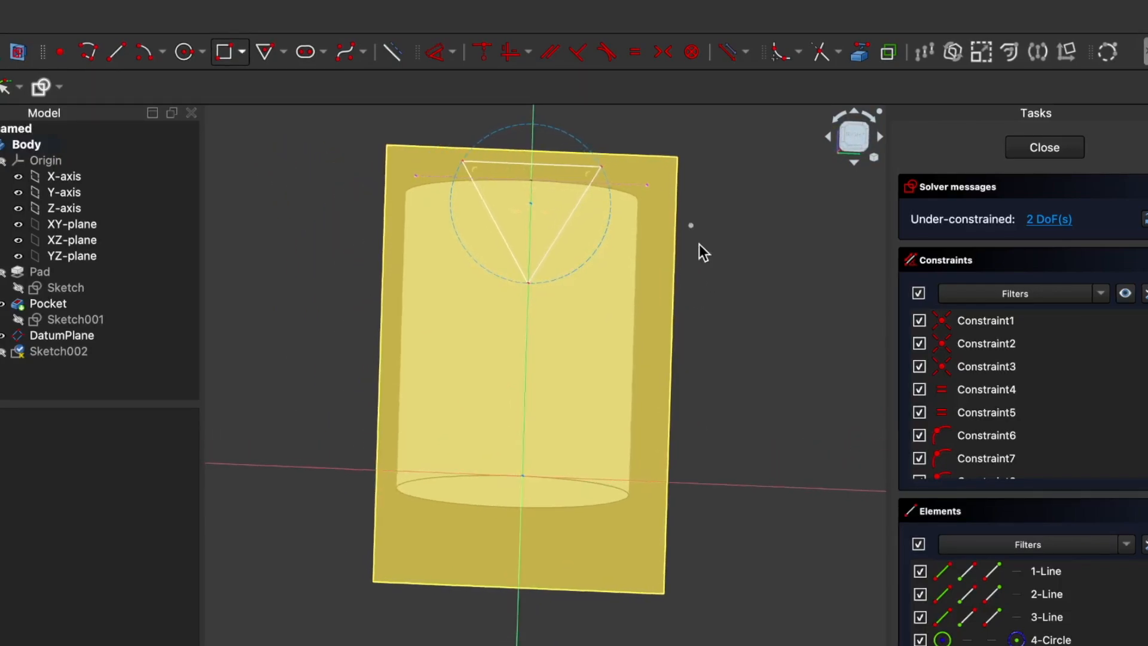
pyautogui.click(529, 287)
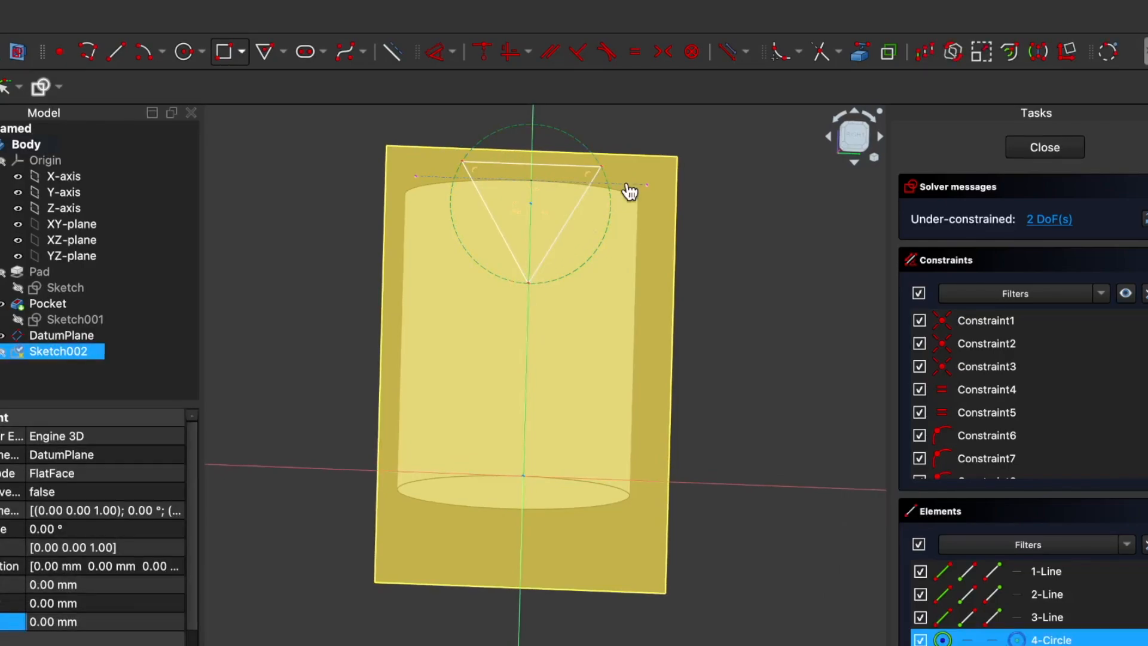
pyautogui.click(452, 52)
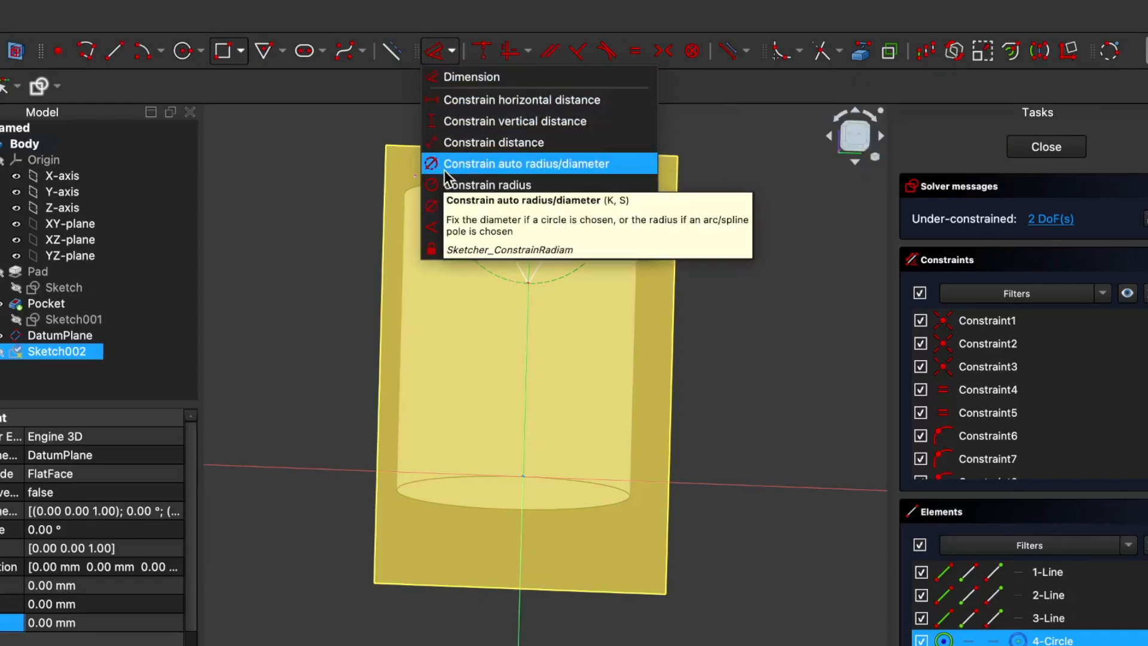
pyautogui.click(471, 143)
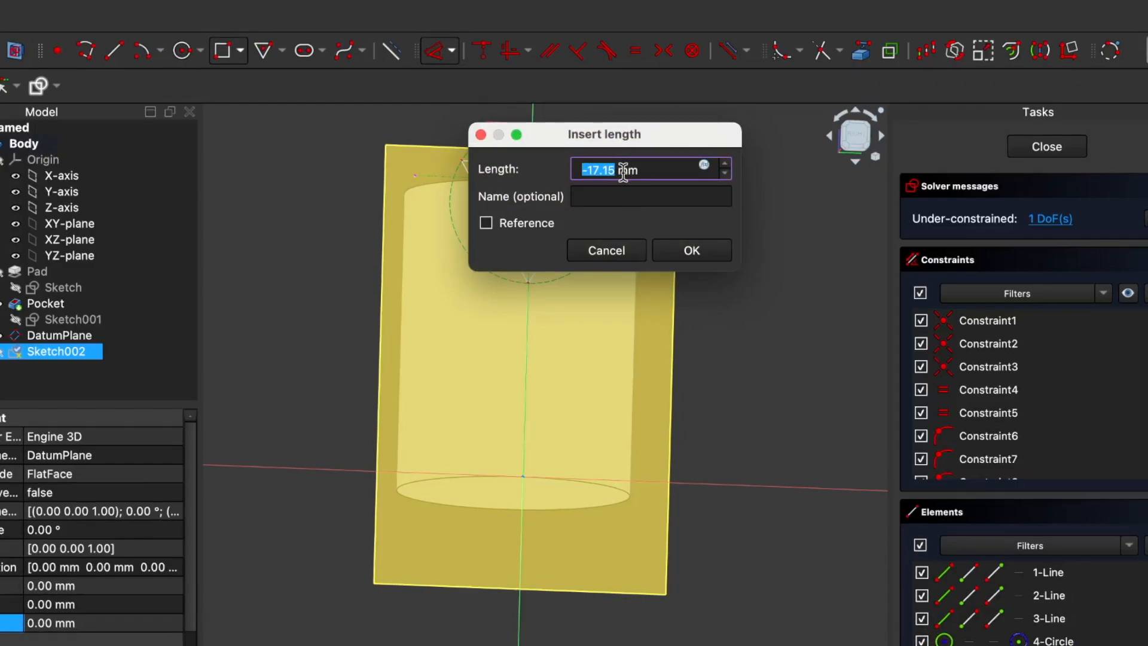
pyautogui.write('-1')
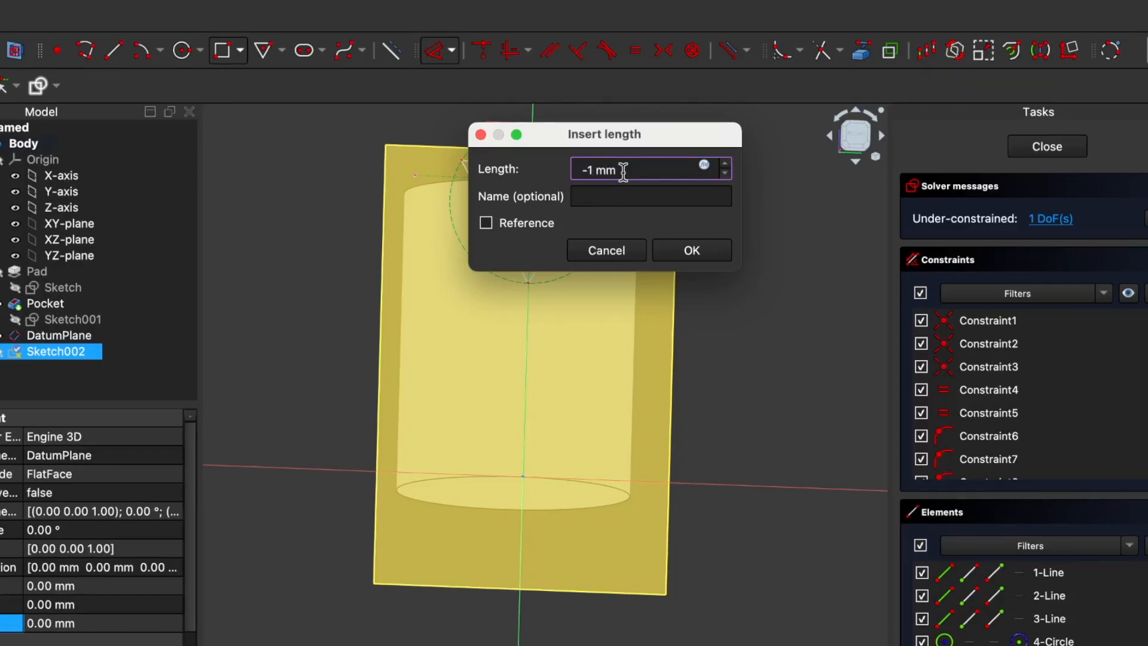
pyautogui.write('5')
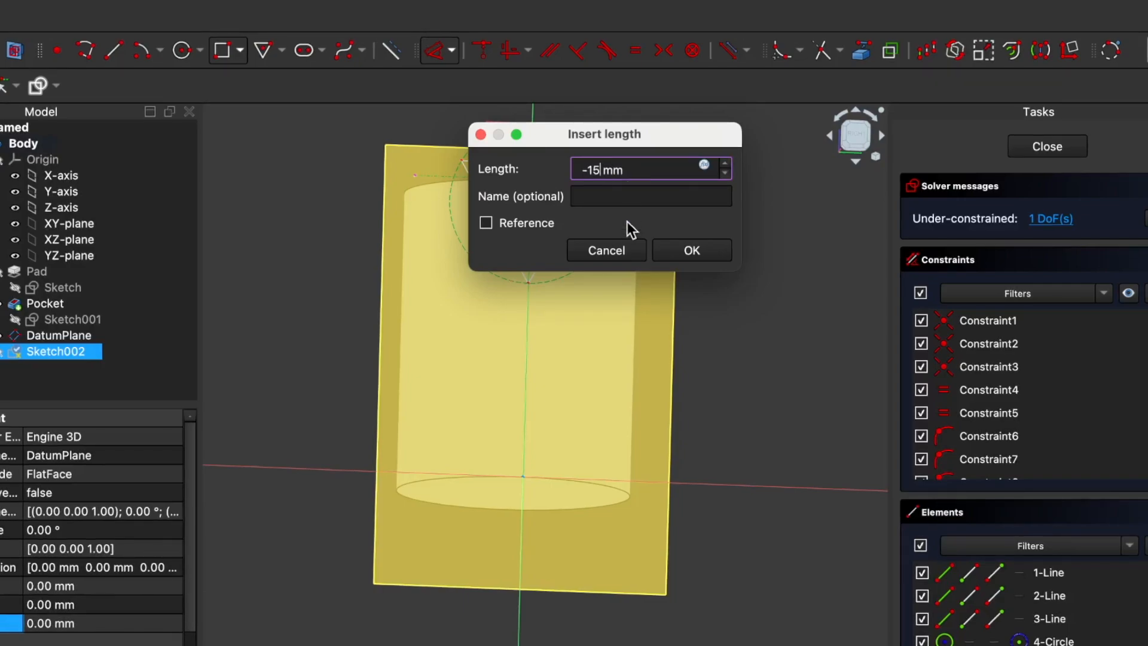
pyautogui.click(699, 247)
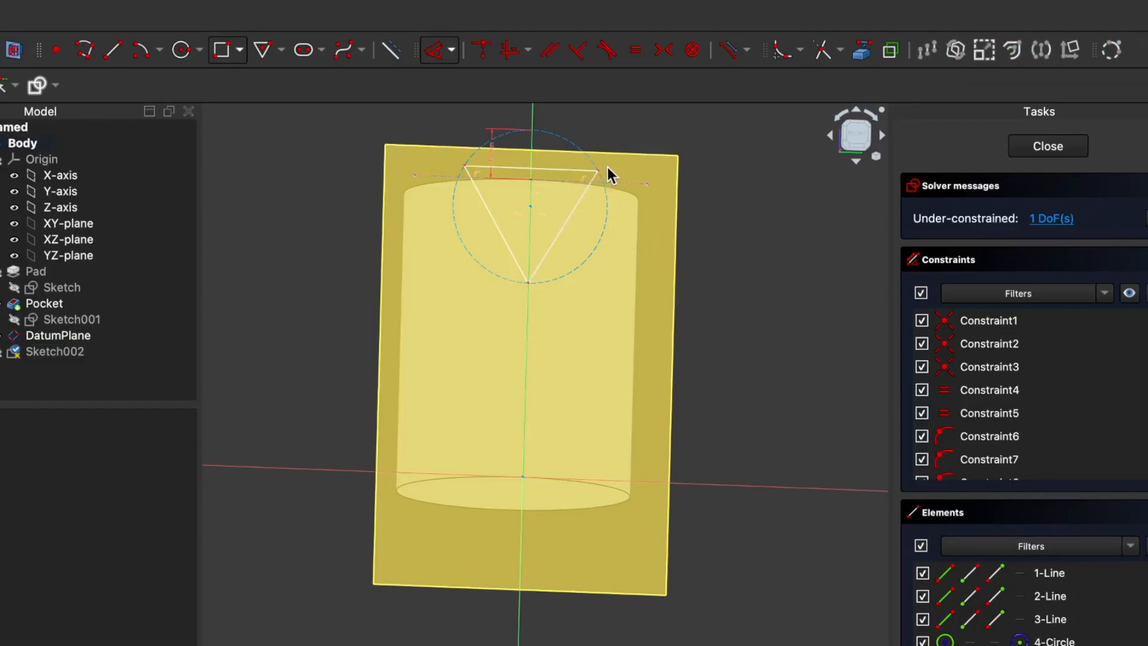
pyautogui.hotkey('ctrl', 'z')
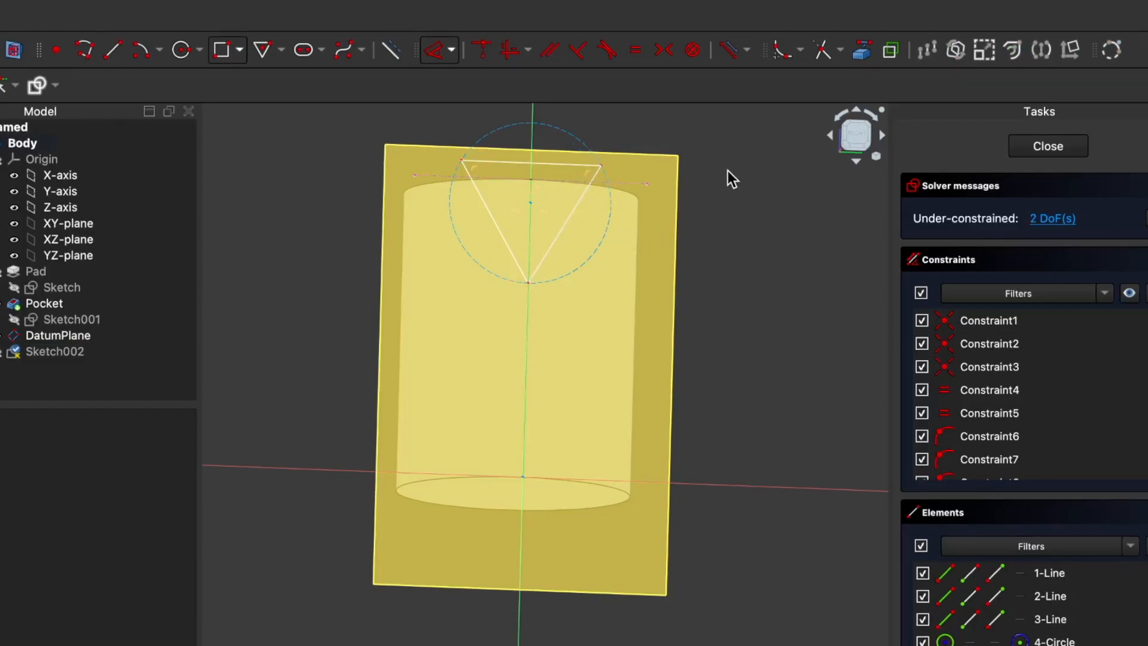
# Step: Try to constrain the distance from the projected rim line to the triangle's lower corner with the construction circle also selected, and clear the selection
pyautogui.click(528, 282)
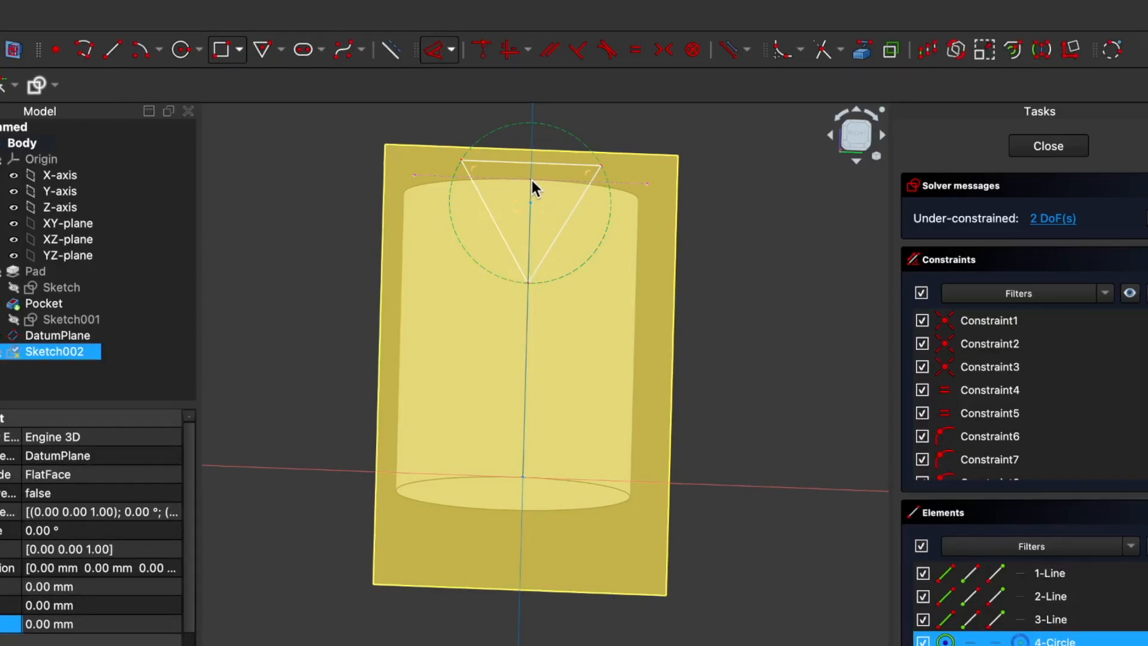
pyautogui.scroll(5, 532, 181)
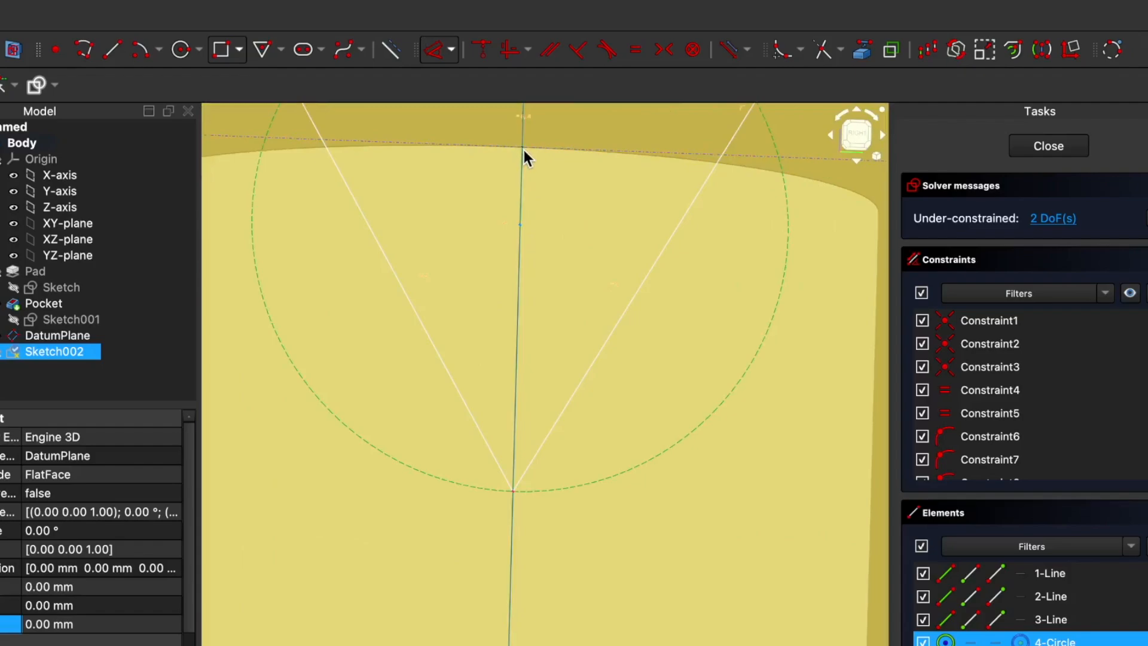
pyautogui.click(512, 491)
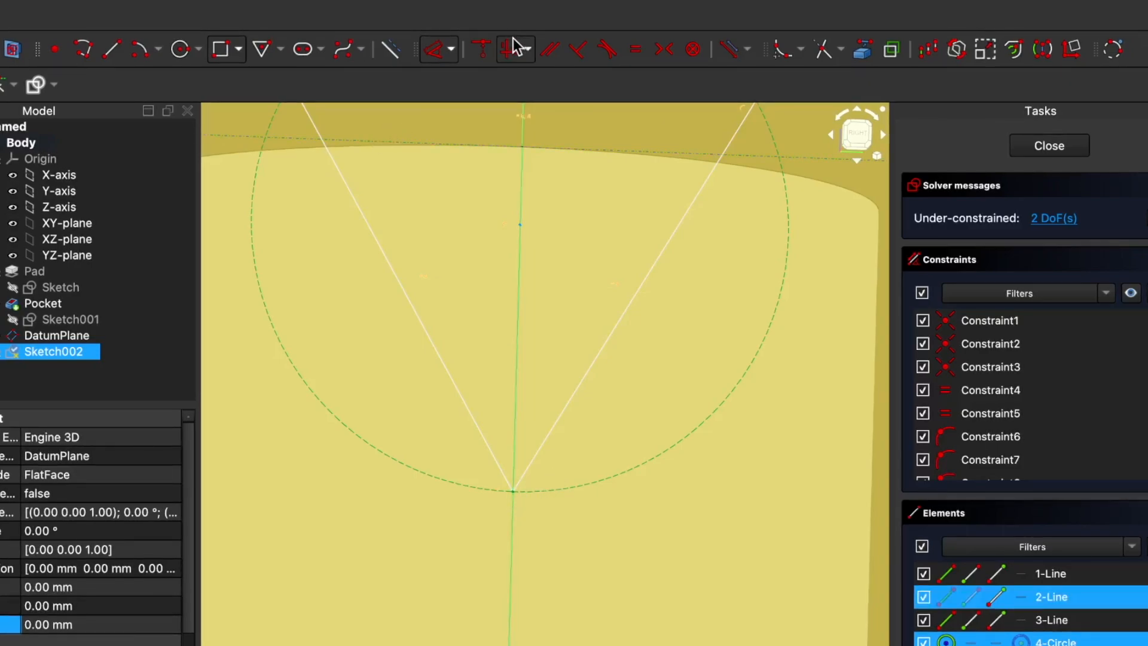
pyautogui.click(450, 50)
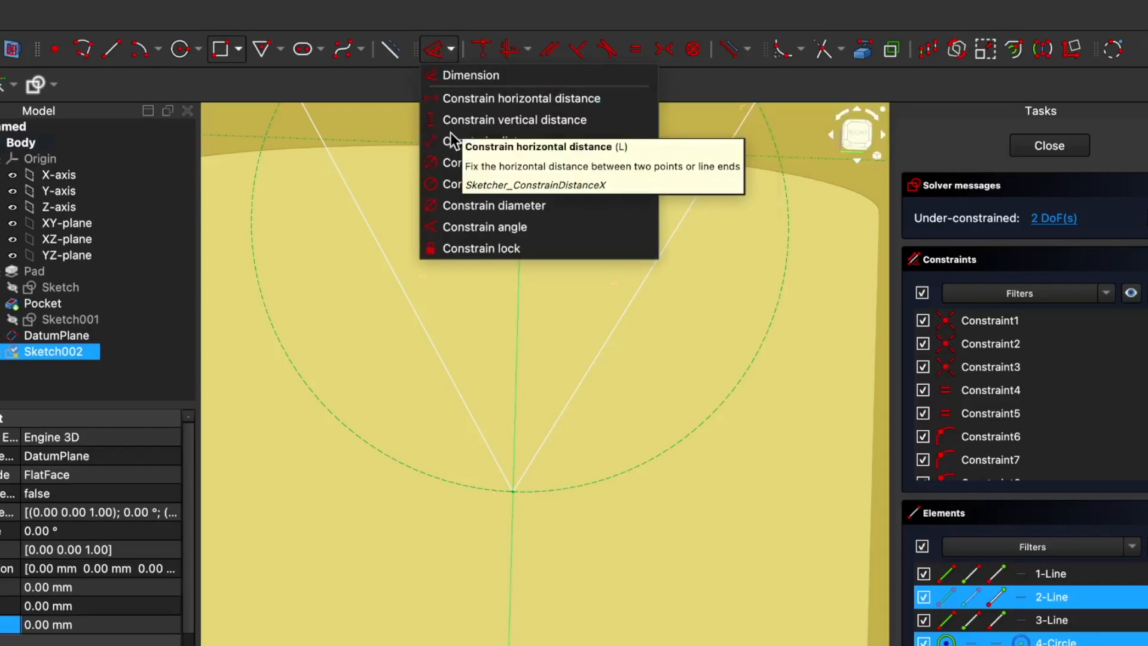
pyautogui.click(465, 141)
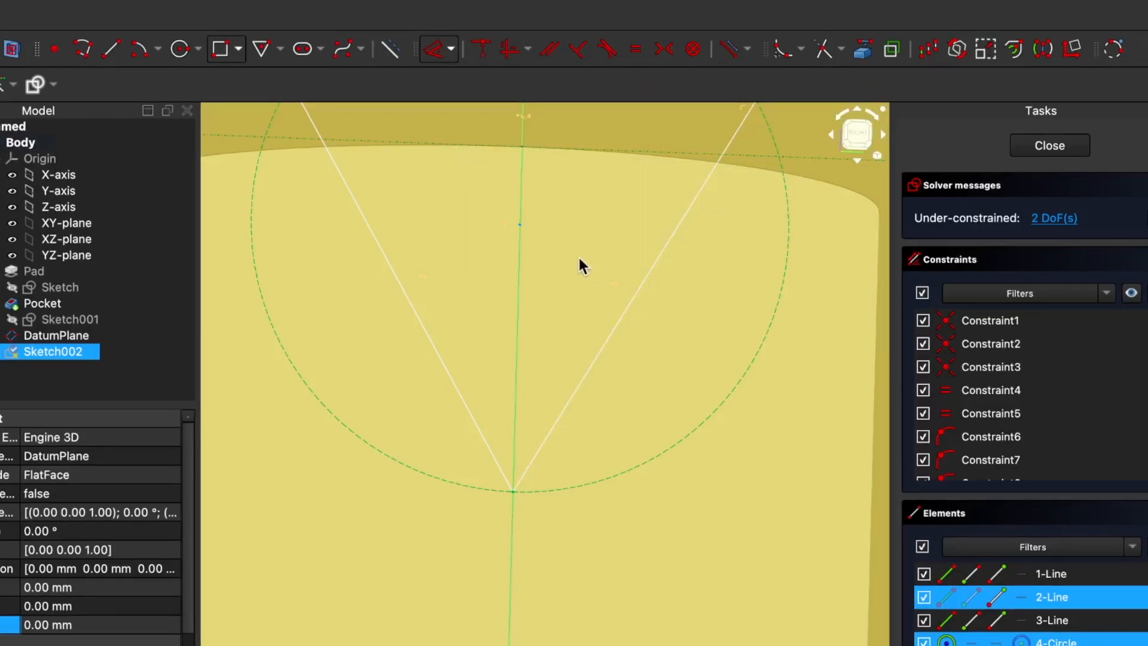
pyautogui.scroll(-3, 575, 251)
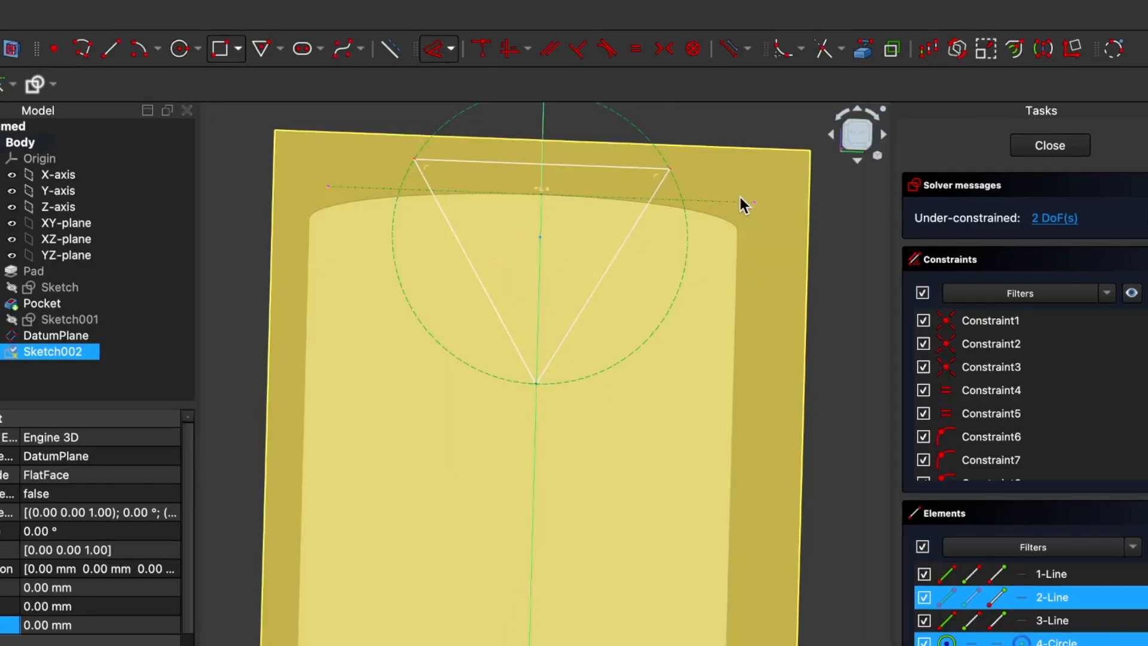
pyautogui.scroll(5, 703, 202)
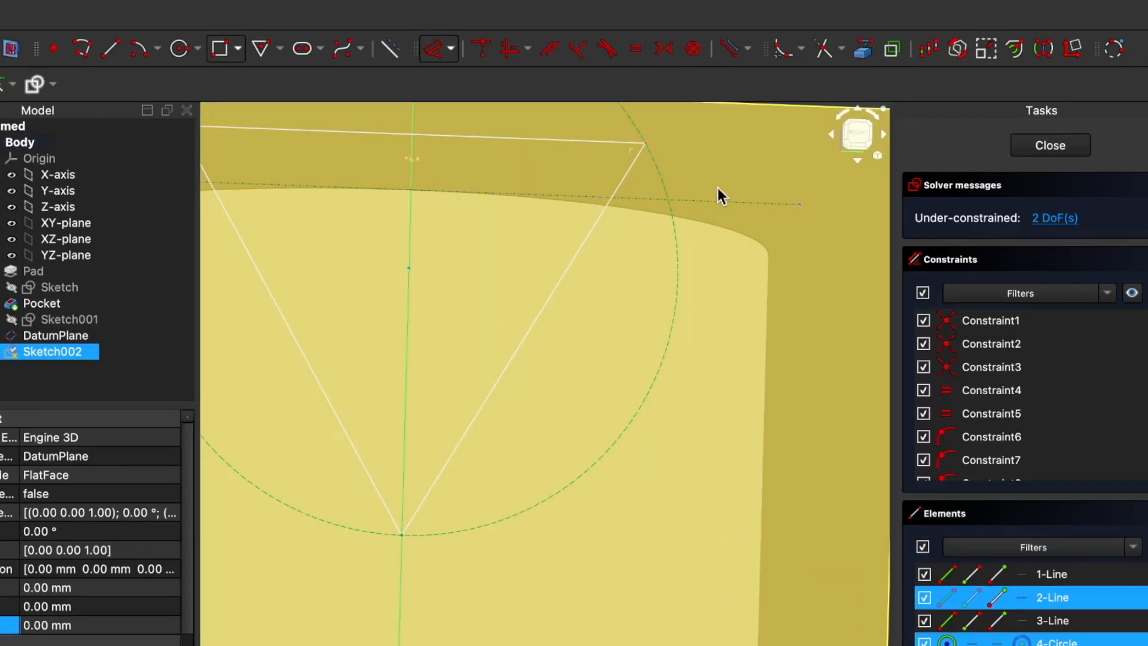
pyautogui.click(774, 231)
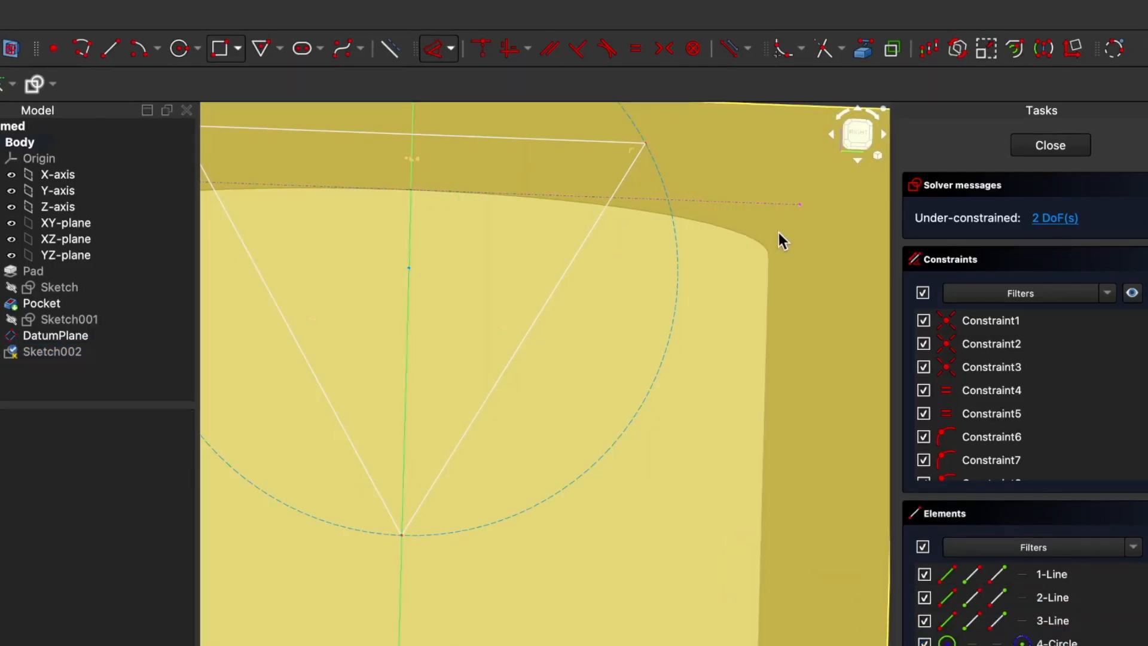
# Step: Constrain the triangle's lower corner to 15 mm from the projected rim line, and place the dimension clear of the triangle
pyautogui.click(700, 203)
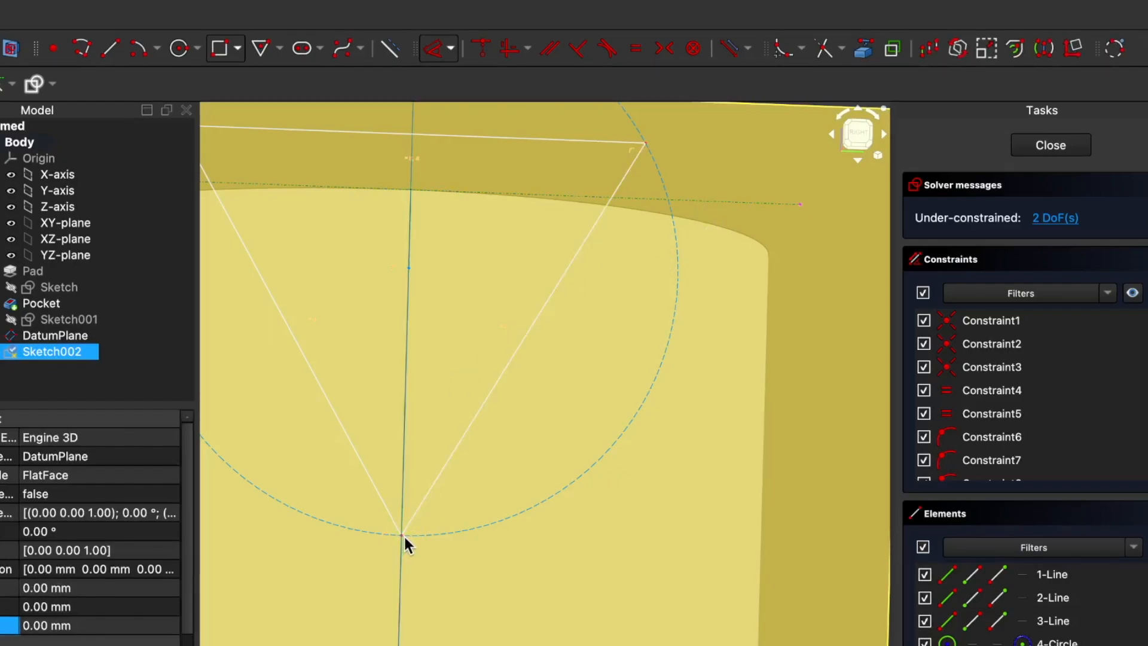
pyautogui.scroll(1, 405, 538)
pyautogui.scroll(1, 401, 535)
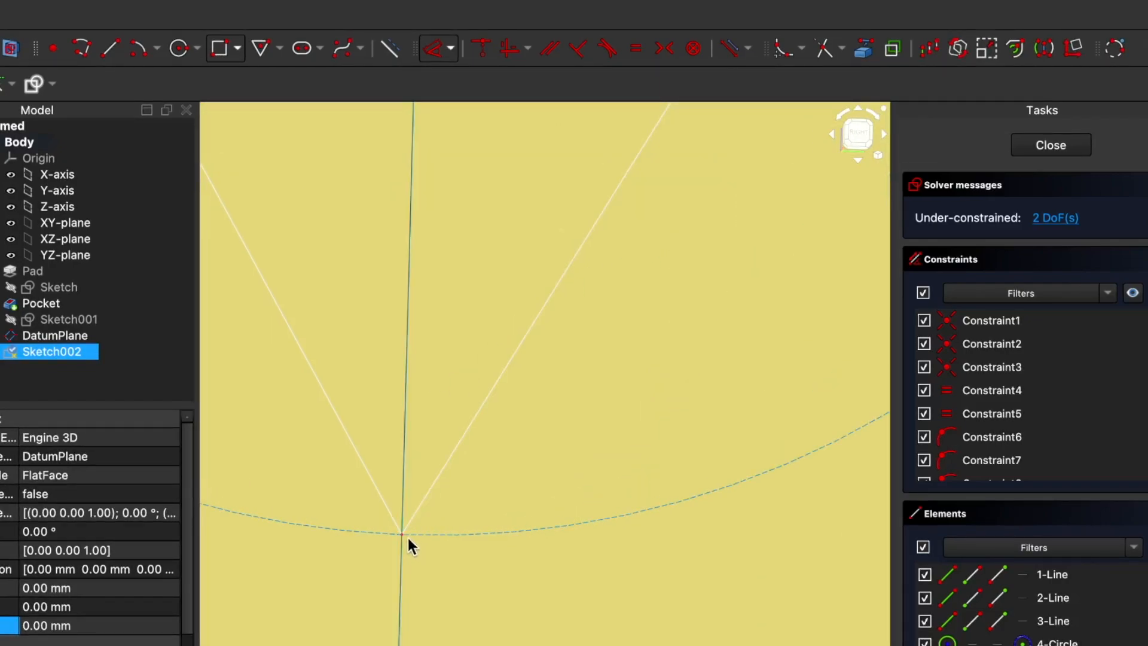
pyautogui.click(402, 535)
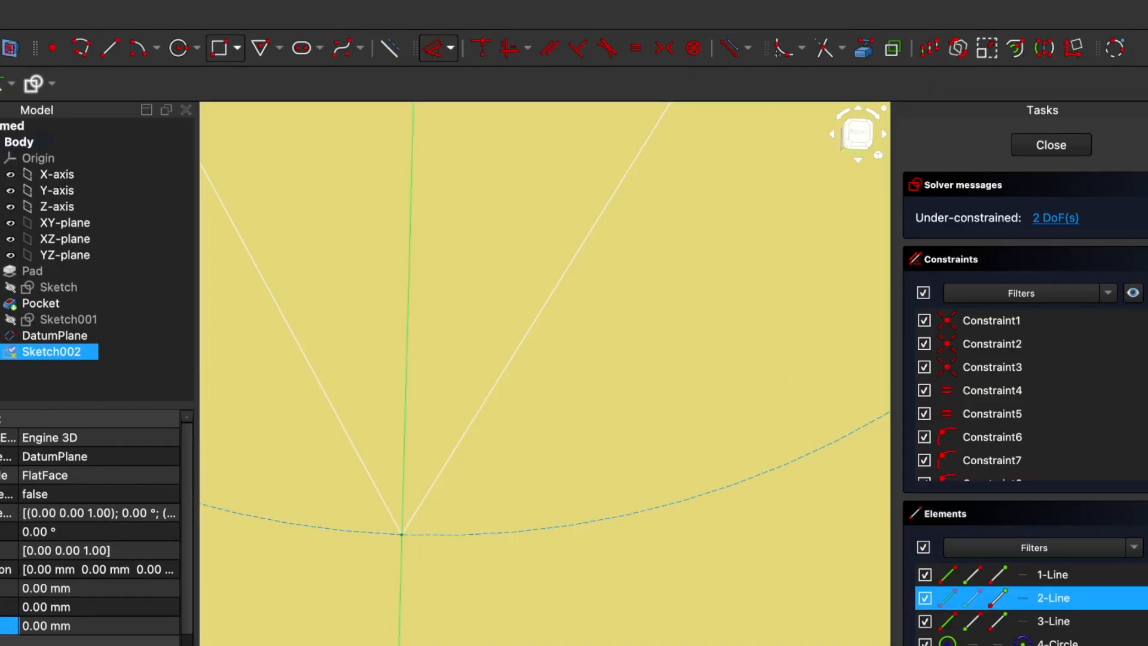
pyautogui.click(451, 49)
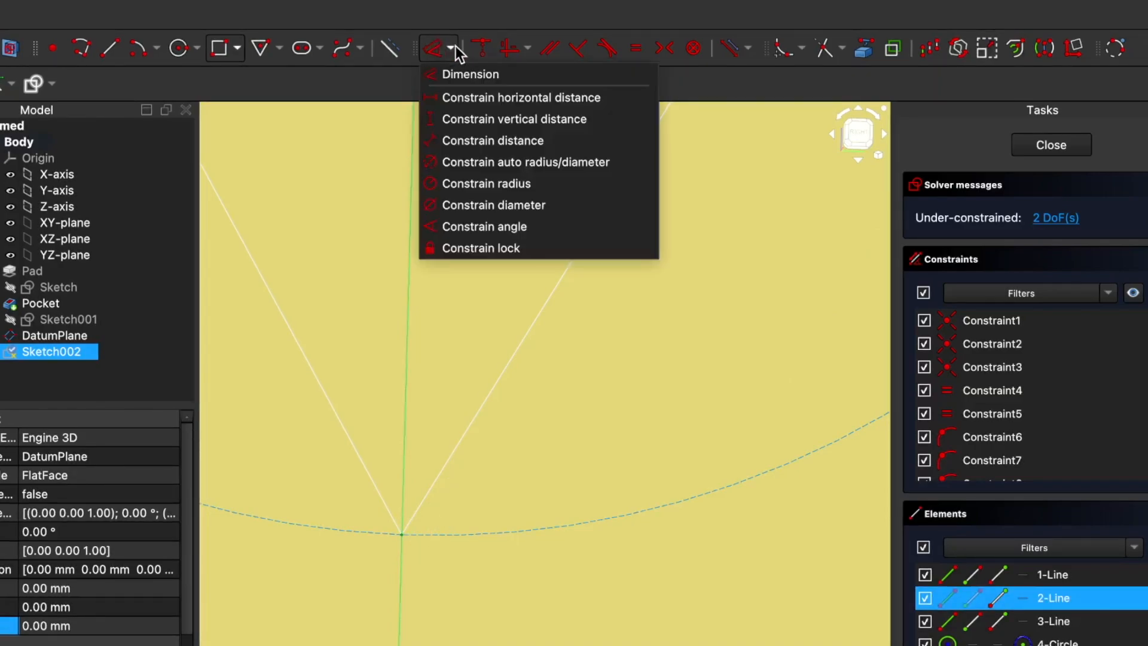
pyautogui.click(479, 144)
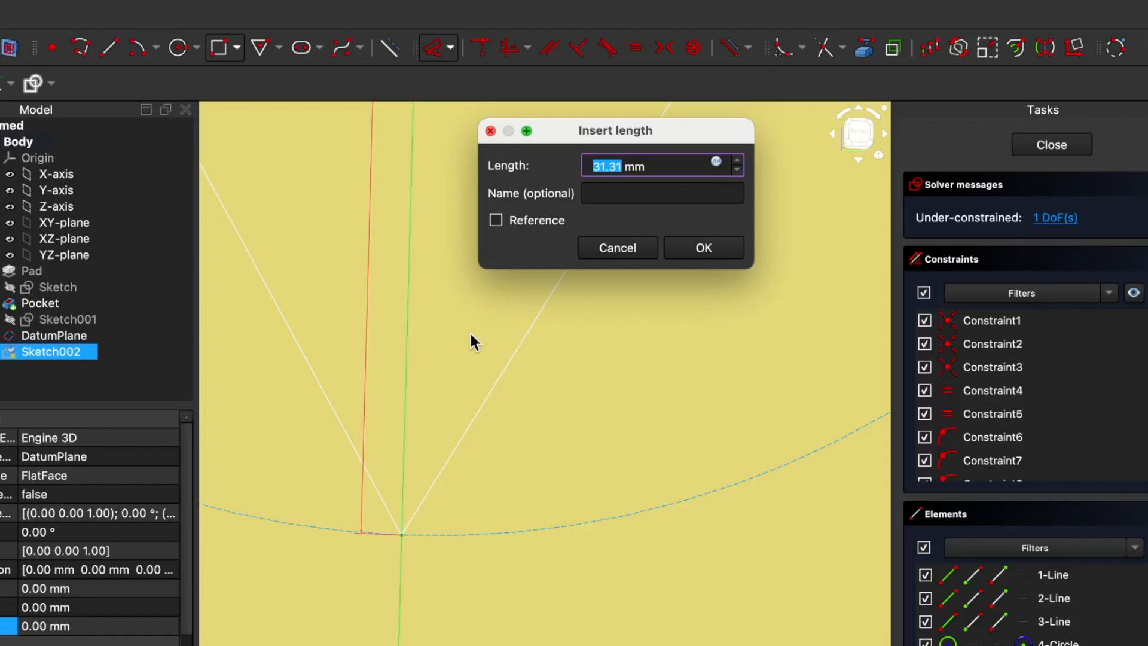
pyautogui.write('15')
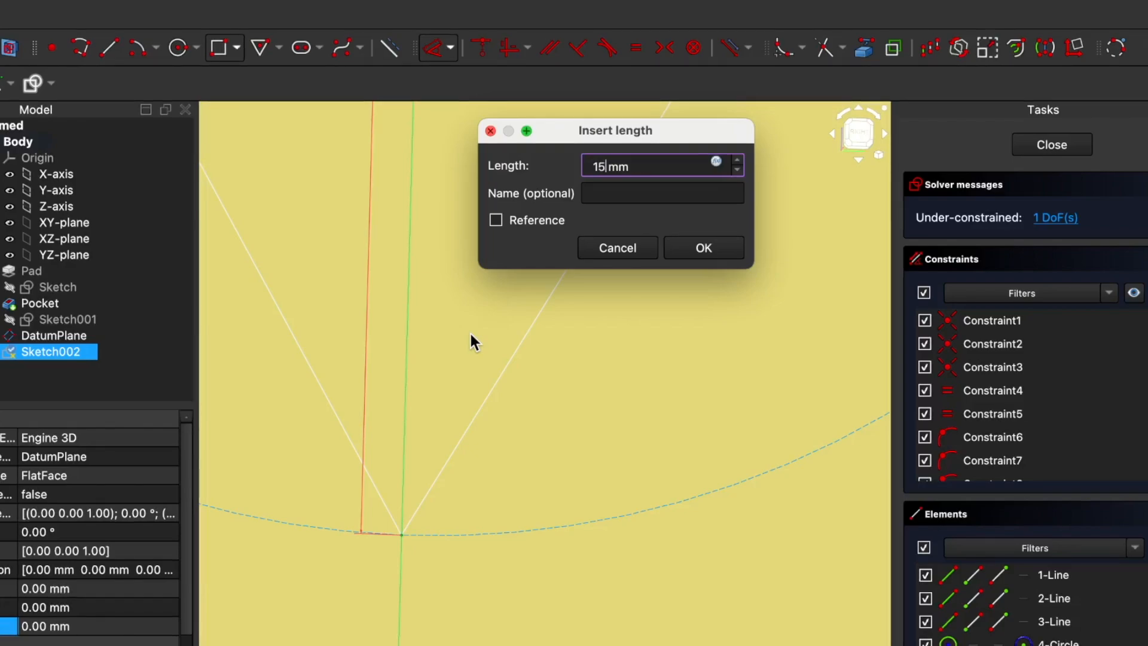
pyautogui.click(709, 248)
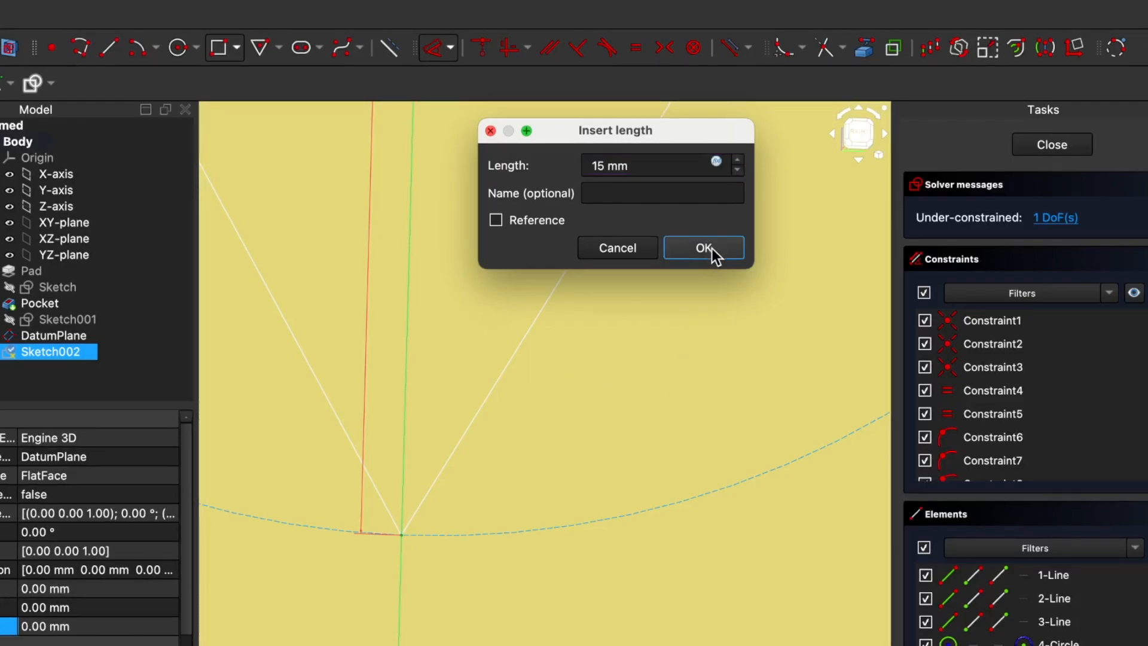
pyautogui.scroll(-10, 530, 321)
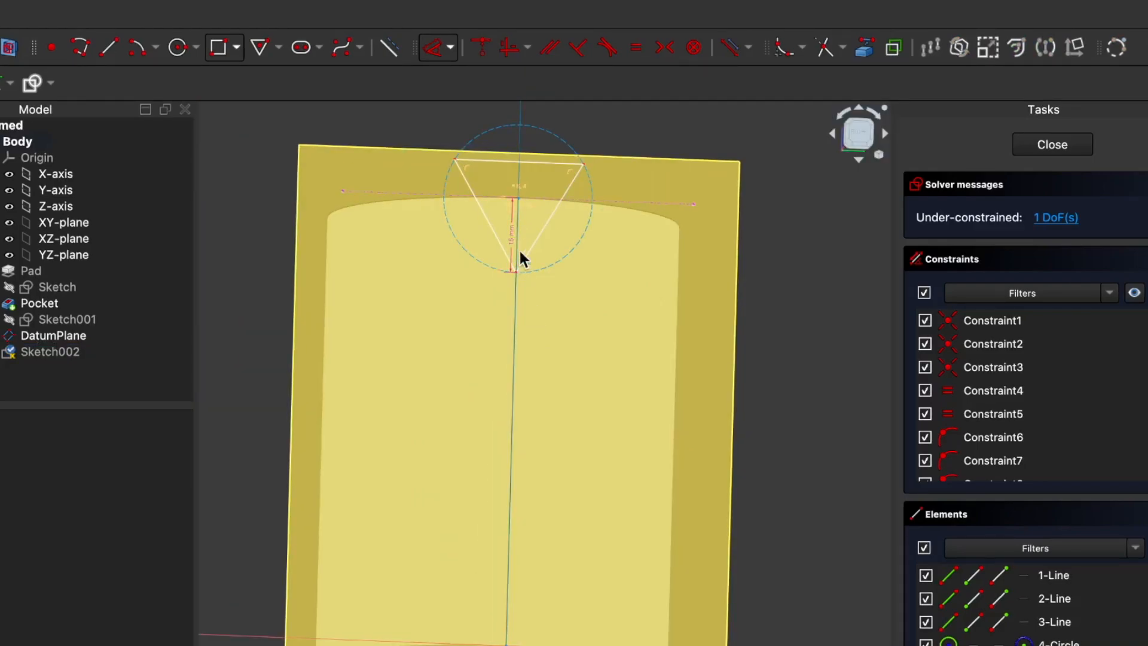
pyautogui.moveTo(508, 242); pyautogui.dragTo(393, 244)
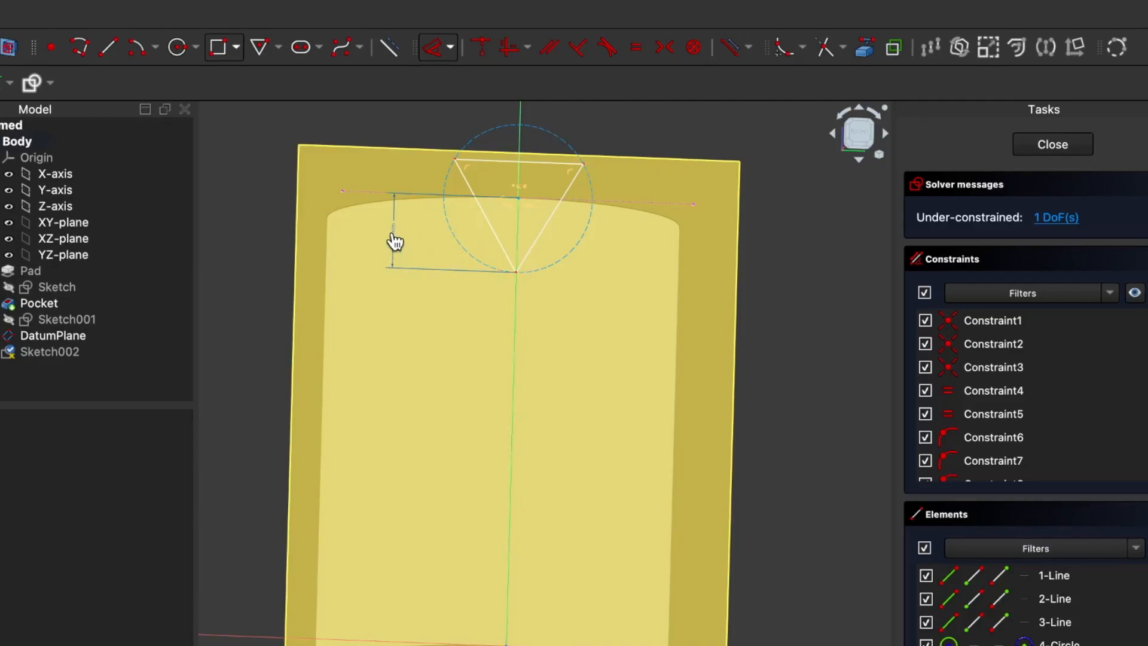
# Step: Finish the triangle sketch and pocket it 5 mm deep through the cup wall
pyautogui.click(1053, 145)
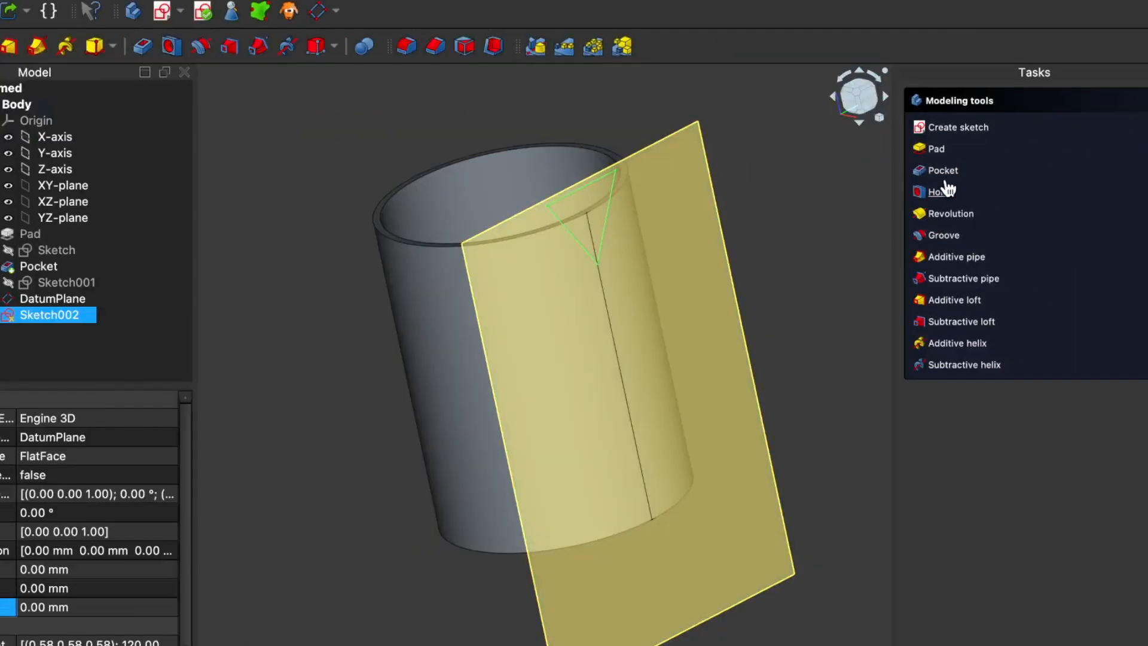
pyautogui.click(943, 172)
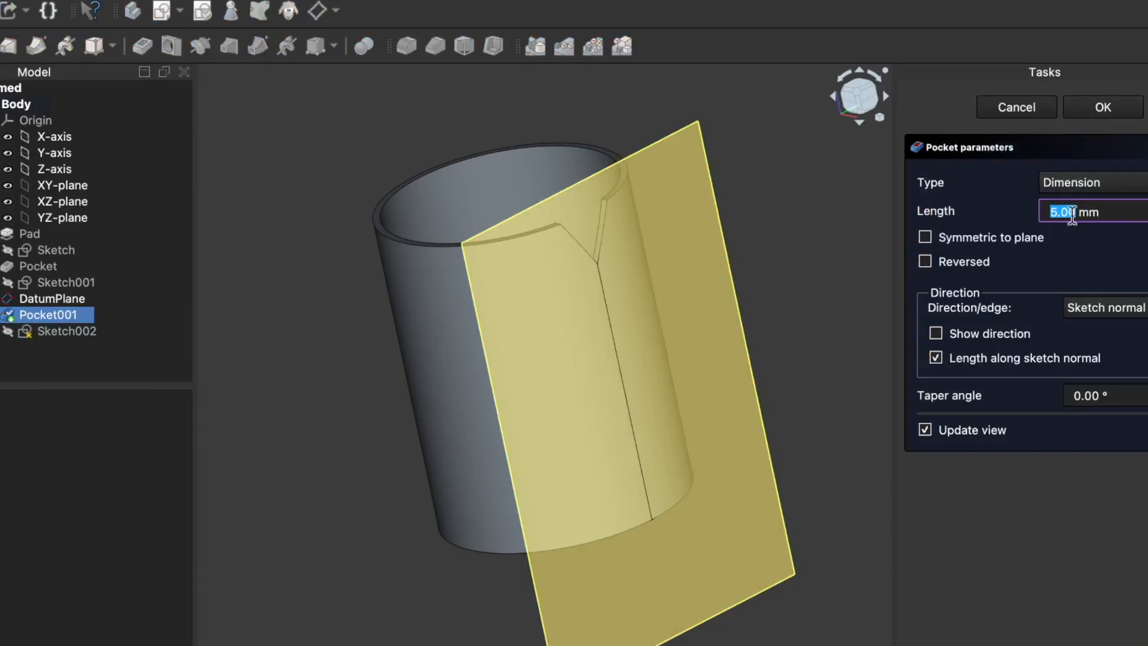
pyautogui.click(1101, 109)
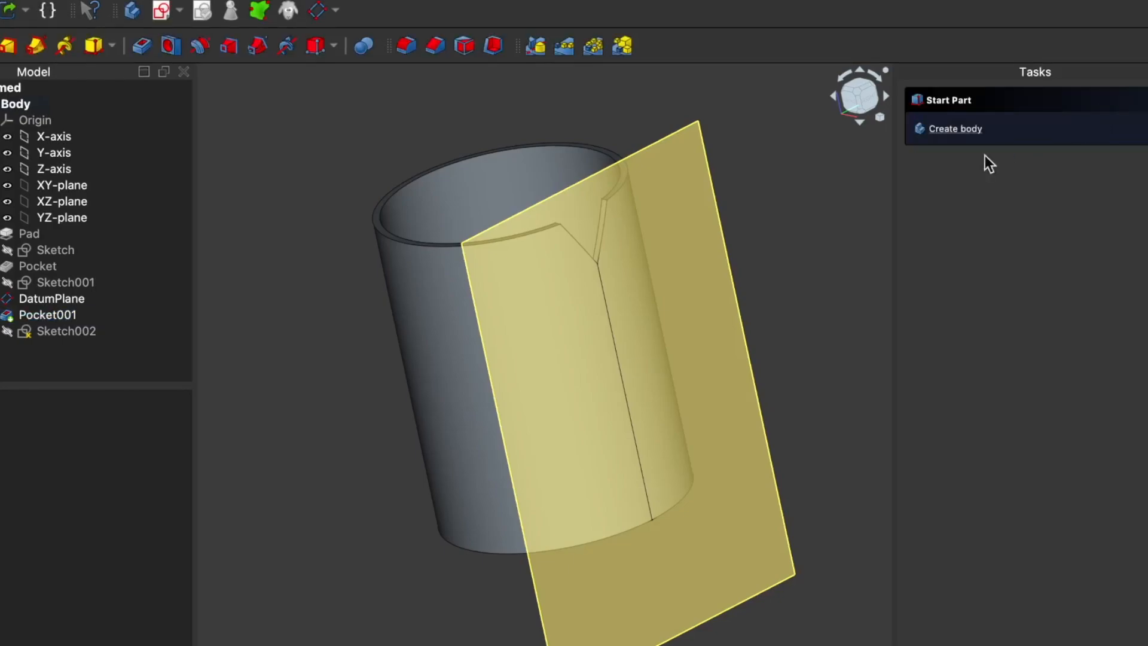
# Step: Hide the datum plane, keep the notched cup visible, and view the rim notch from above
pyautogui.moveTo(762, 242); pyautogui.dragTo(727, 253, button='middle')
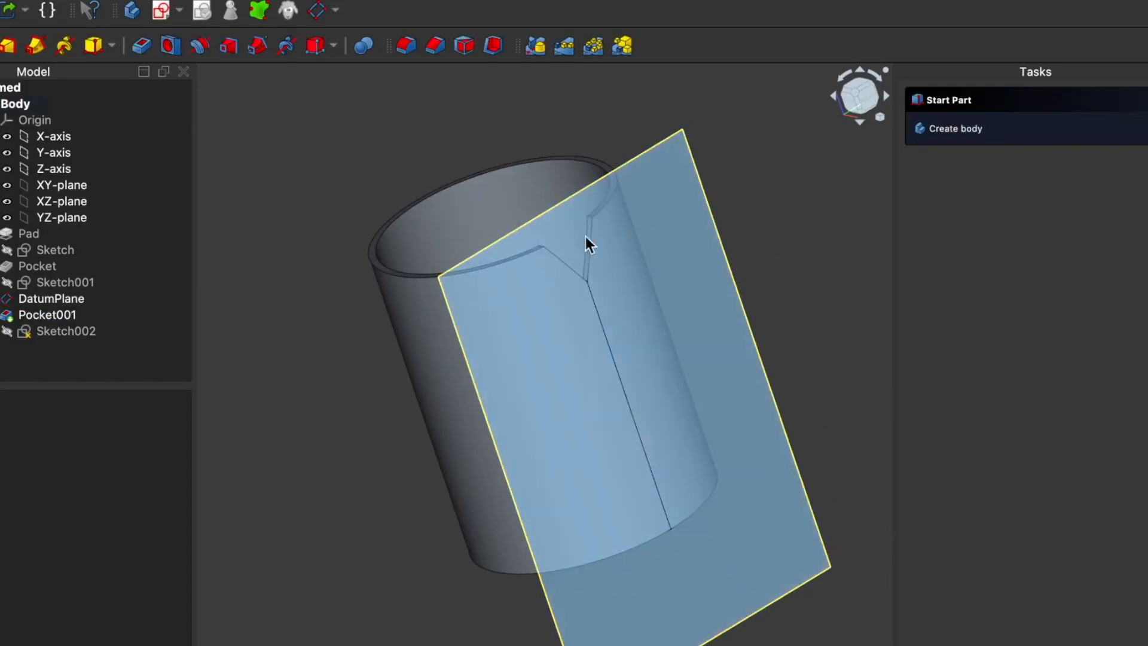
pyautogui.click(36, 315)
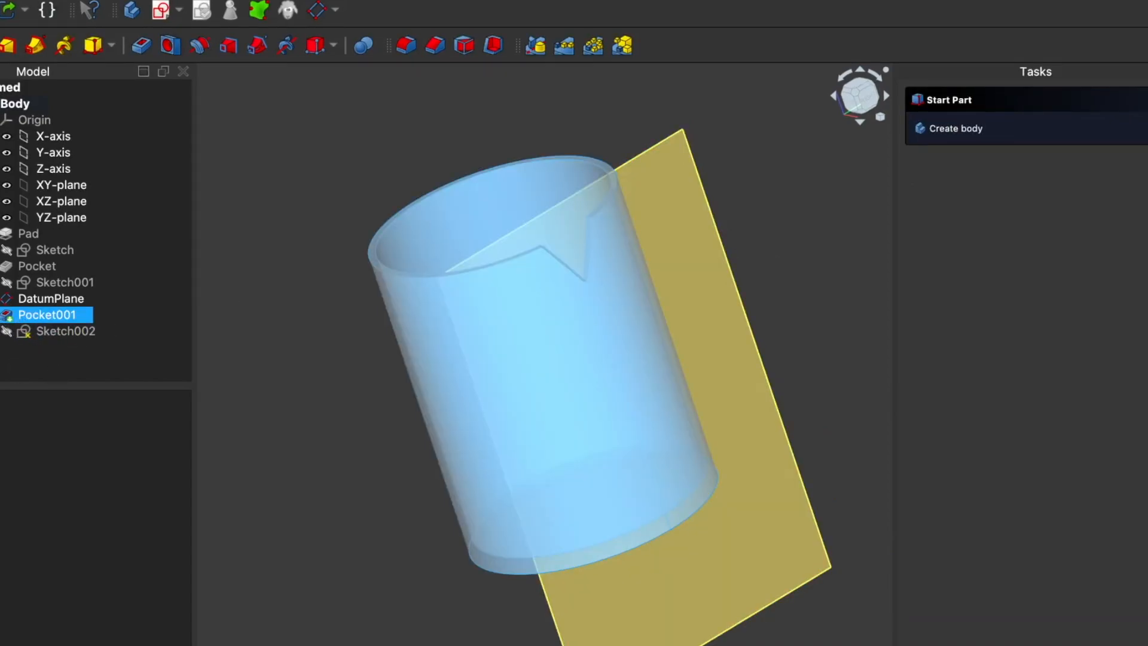
pyautogui.press('space')
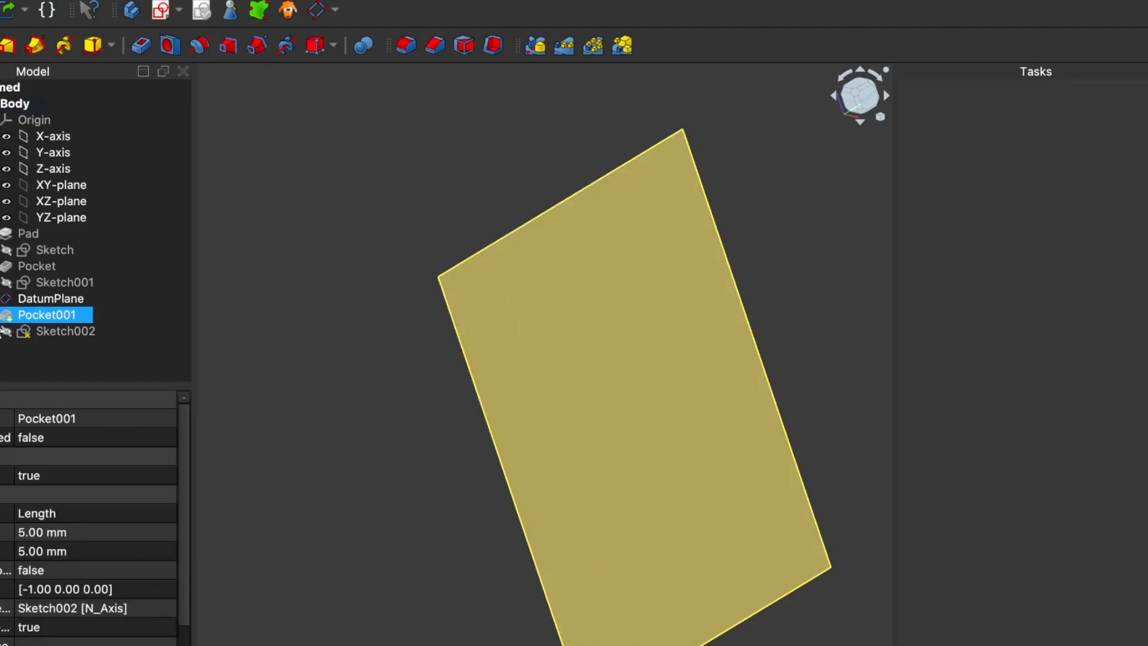
pyautogui.press('space')
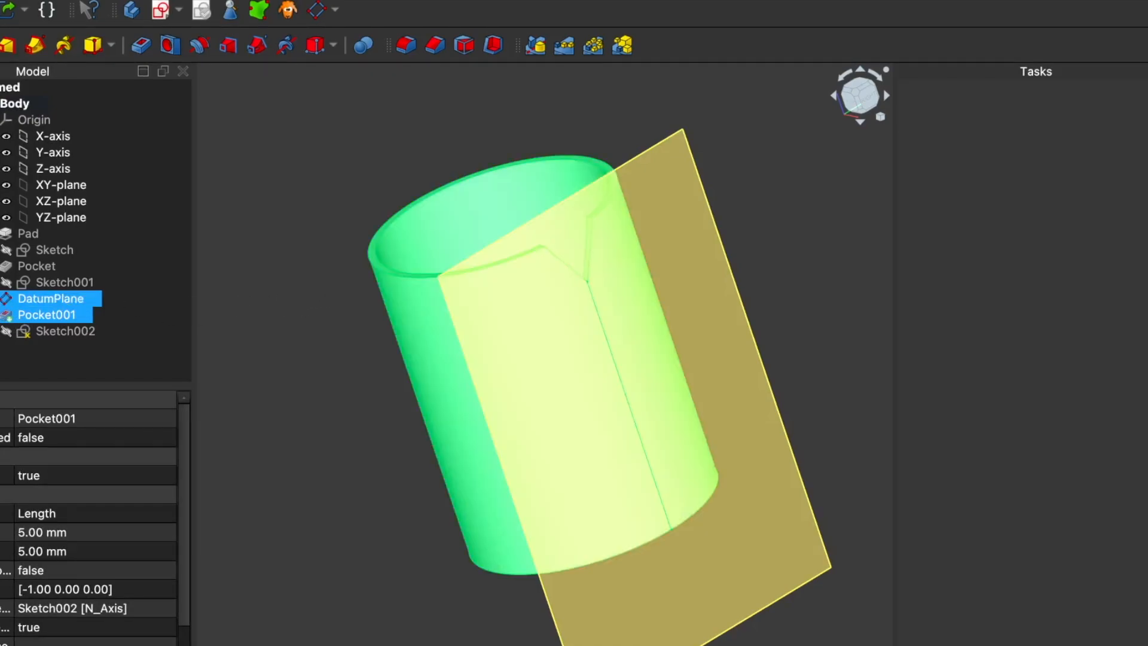
pyautogui.click(50, 299)
pyautogui.press('space')
pyautogui.moveTo(638, 202); pyautogui.dragTo(582, 254, button='middle')
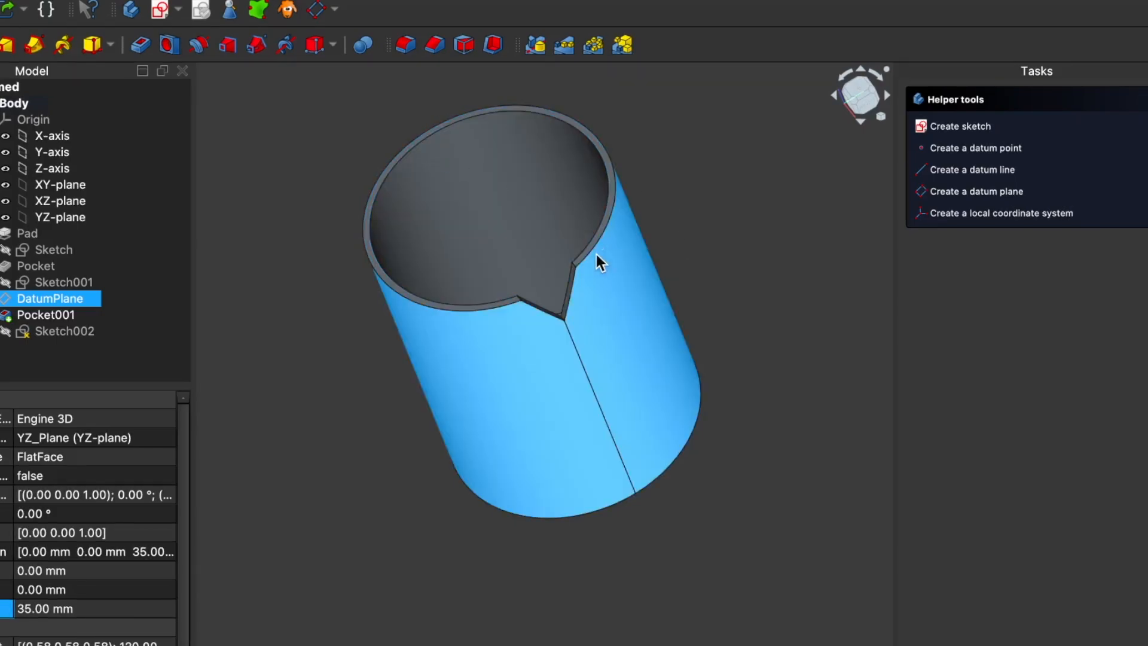
# Step: Repeat the triangular rim notch in a polar pattern of 3 occurrences about the base Z axis
pyautogui.click(58, 315)
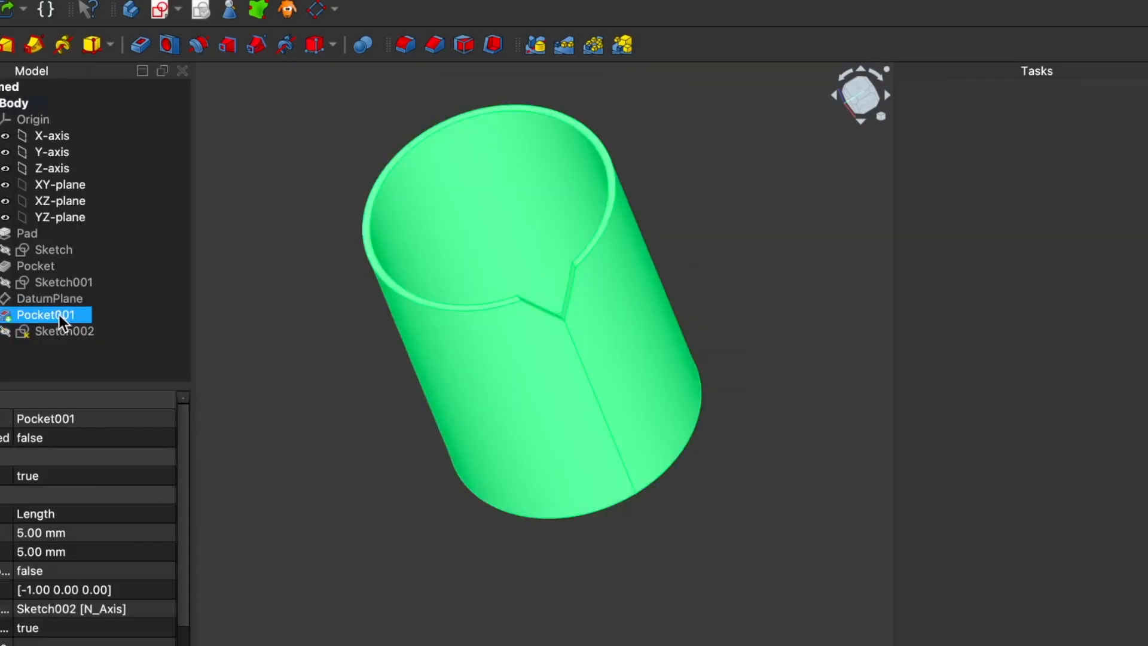
pyautogui.click(596, 43)
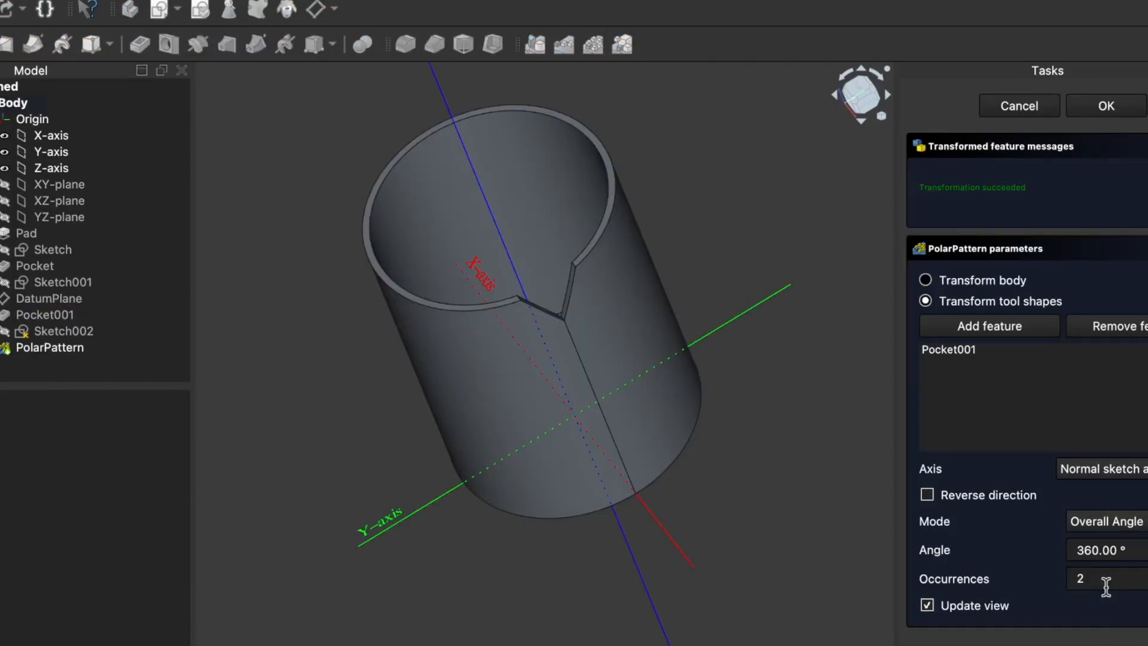
pyautogui.click(1146, 574)
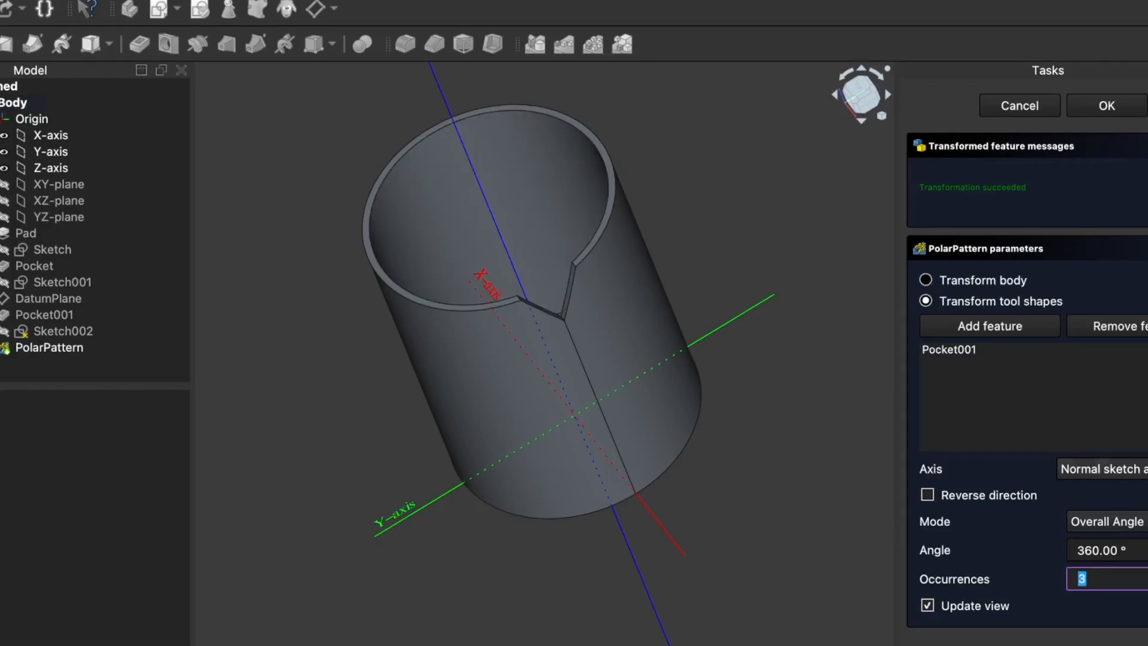
pyautogui.moveTo(635, 582); pyautogui.dragTo(628, 609)
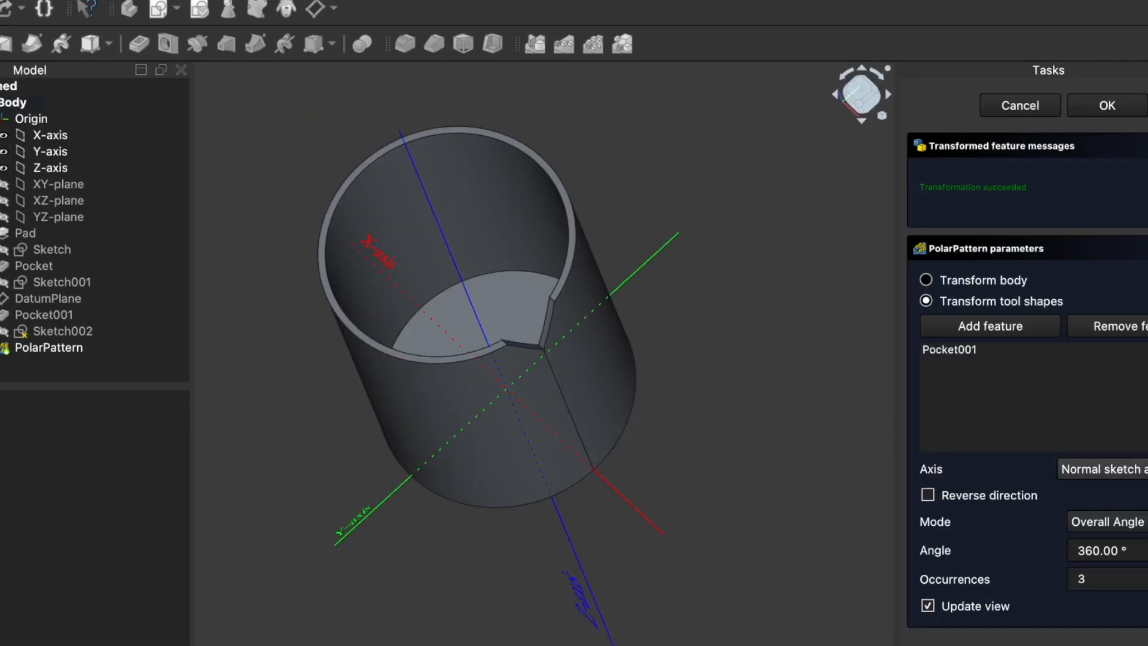
pyautogui.click(1129, 469)
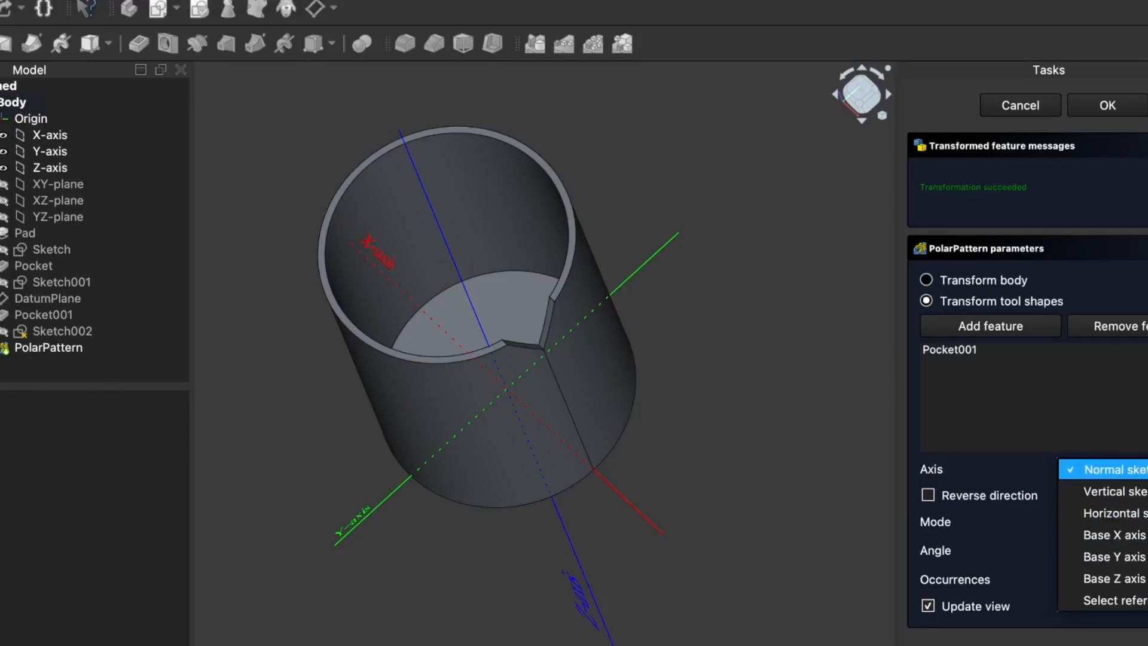
pyautogui.click(1129, 579)
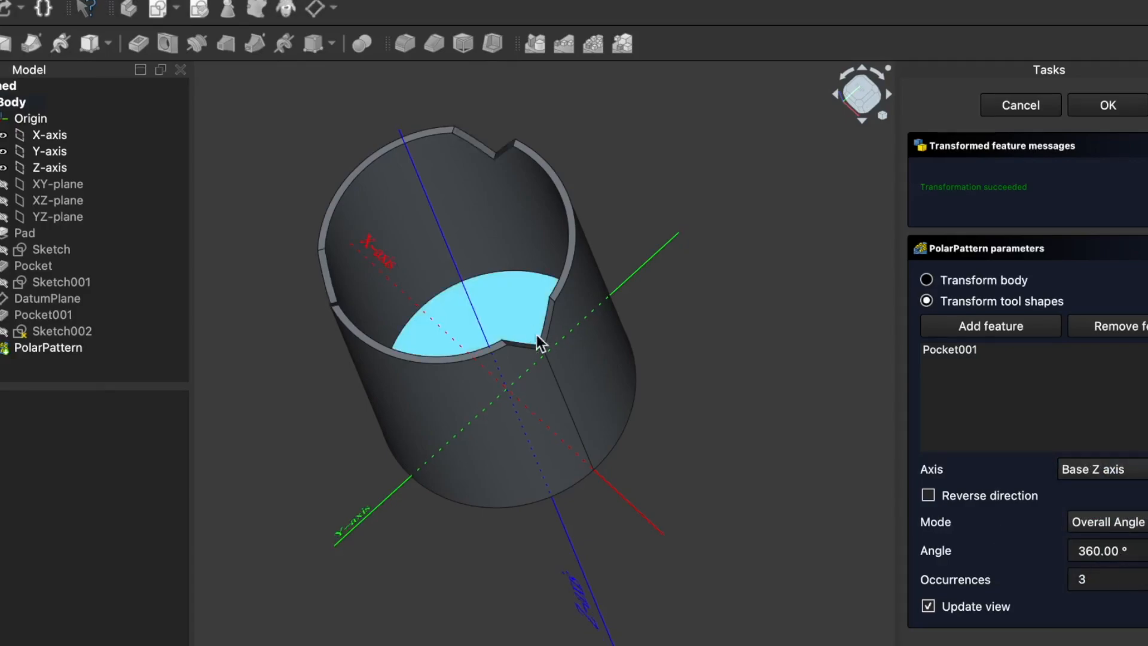
pyautogui.moveTo(608, 376)
pyautogui.mouseDown(button='middle')
pyautogui.moveTo(650, 329)
pyautogui.moveTo(673, 323)
pyautogui.moveTo(575, 285)
pyautogui.moveTo(507, 295)
pyautogui.moveTo(530, 341)
pyautogui.moveTo(576, 358)
pyautogui.moveTo(646, 359)
pyautogui.moveTo(633, 374)
pyautogui.moveTo(603, 377)
pyautogui.mouseUp(button='middle')
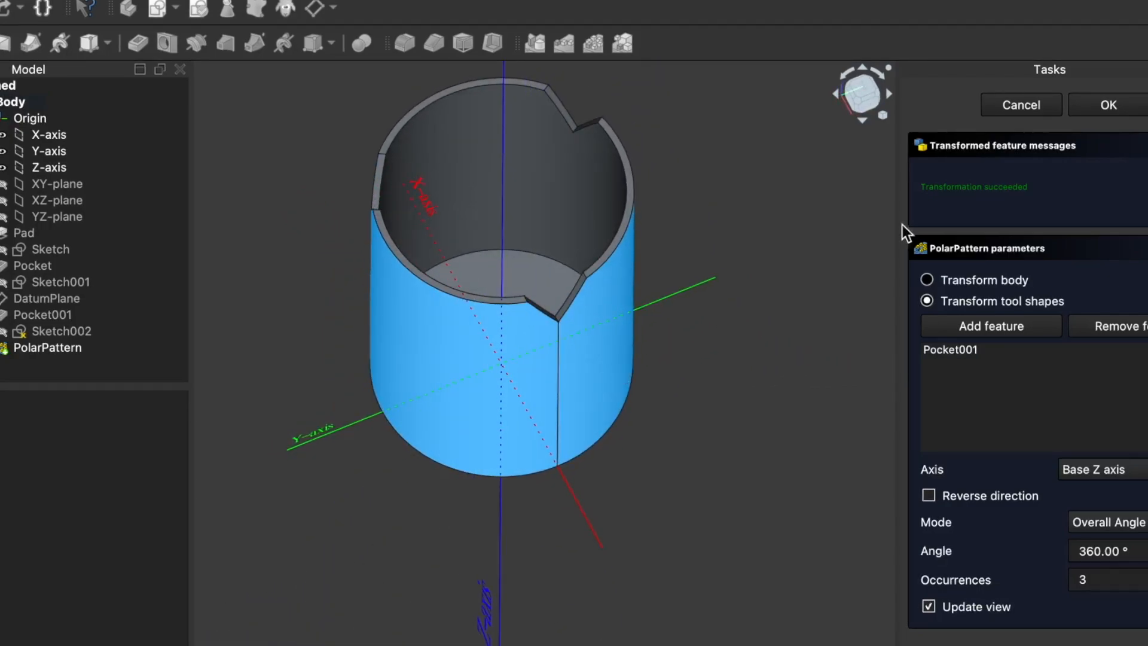
pyautogui.click(1105, 107)
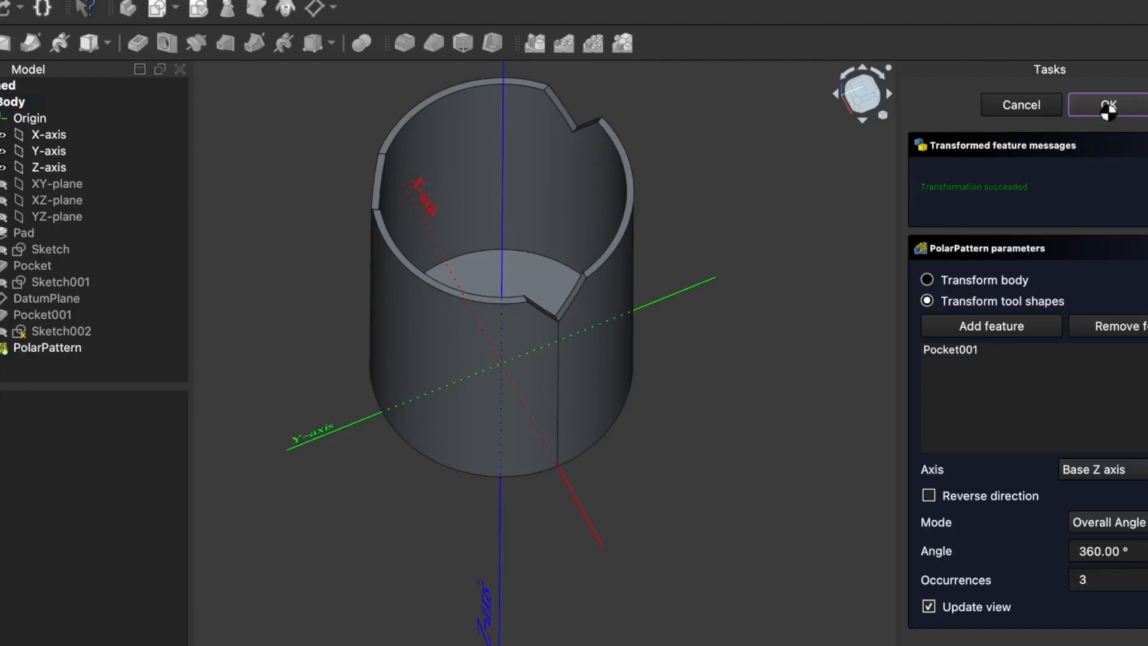
# Step: Start a fillet on the two upper corner edges of one rim notch
pyautogui.moveTo(744, 204); pyautogui.dragTo(711, 182, button='middle')
pyautogui.moveTo(718, 571); pyautogui.dragTo(583, 578, button='middle')
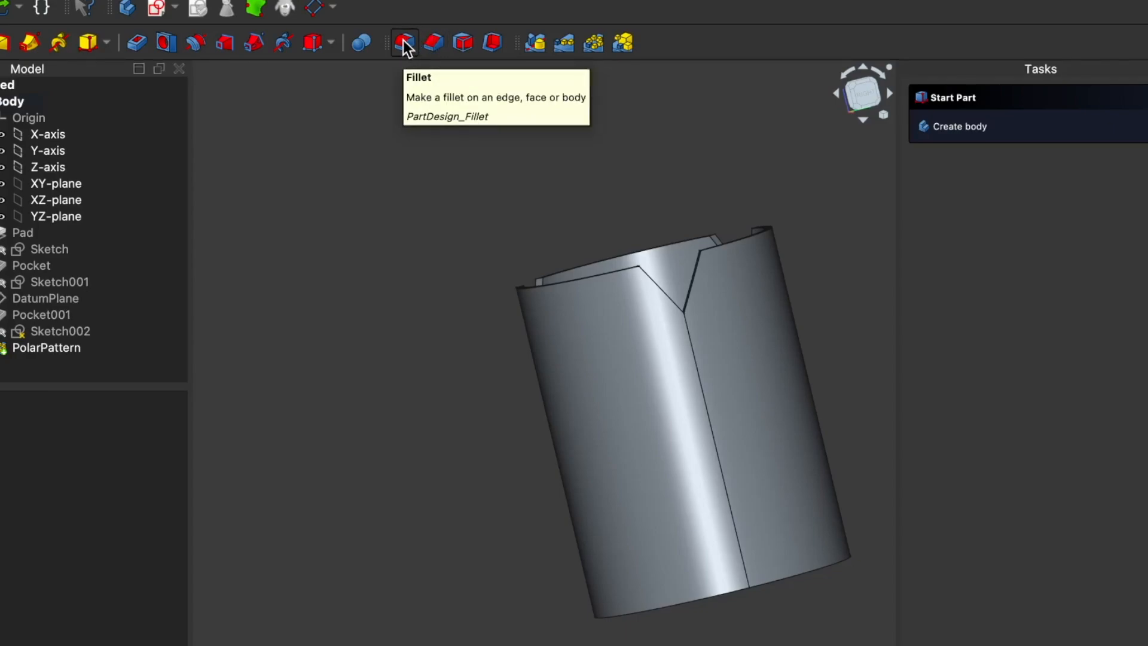
pyautogui.moveTo(347, 410); pyautogui.dragTo(413, 451, button='middle')
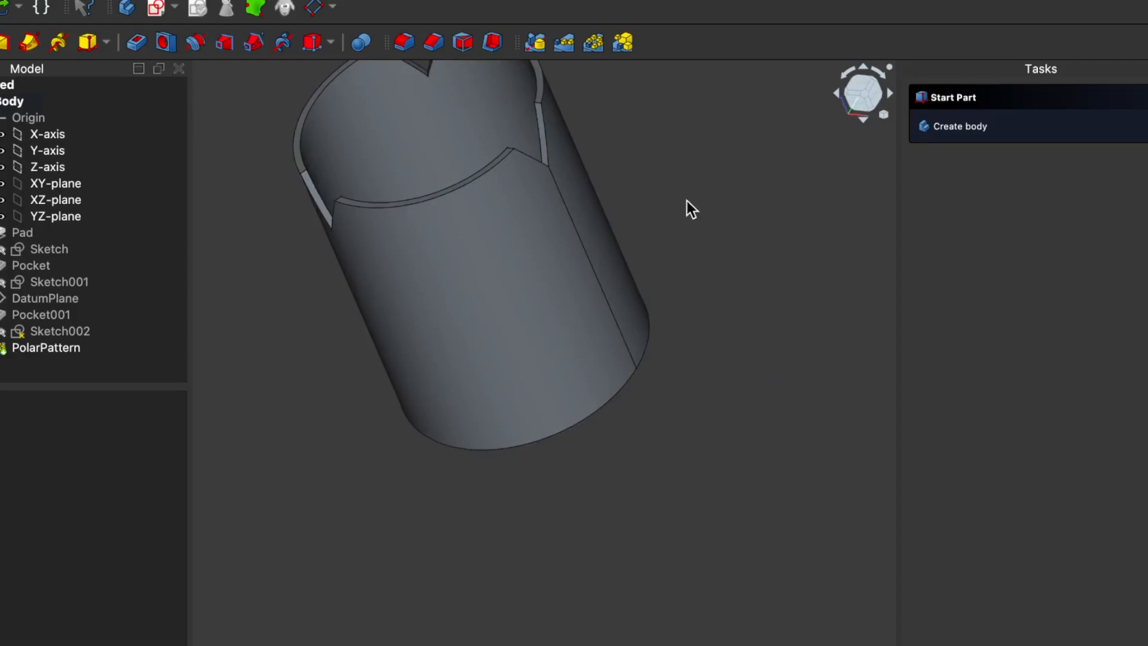
pyautogui.scroll(4, 666, 221)
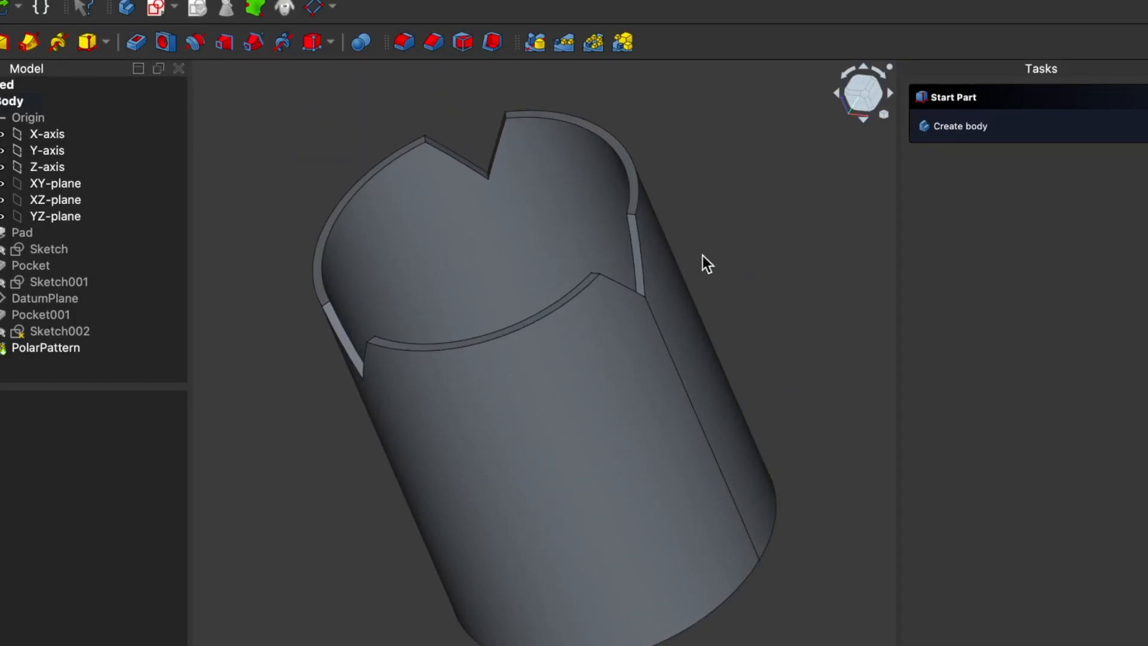
pyautogui.scroll(3, 704, 260)
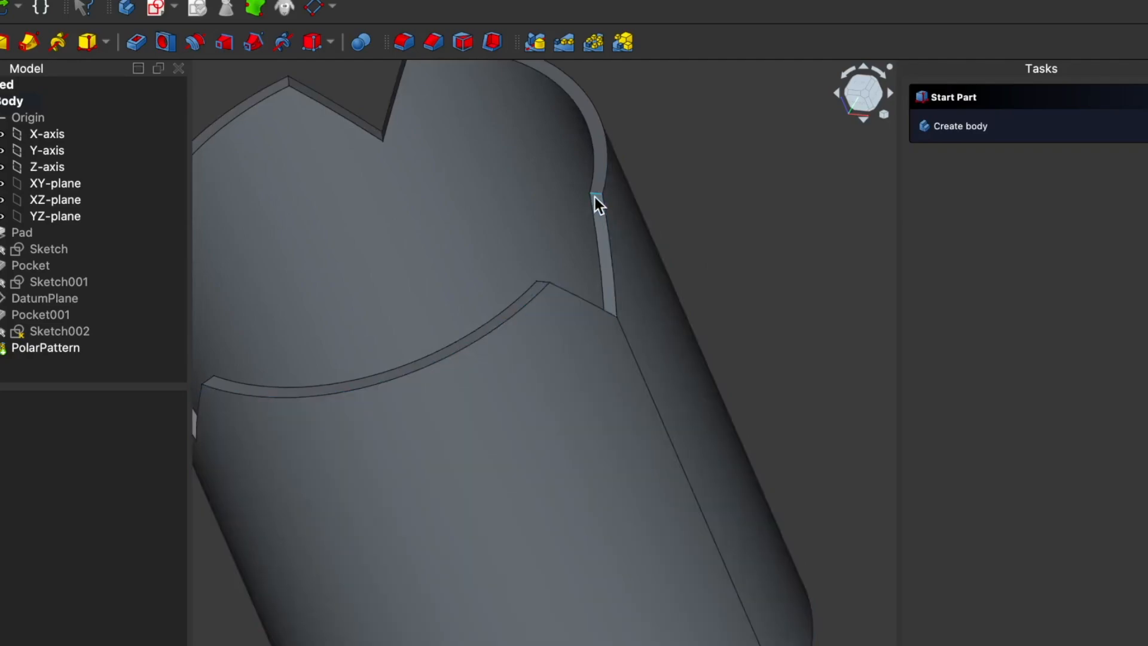
pyautogui.click(592, 195)
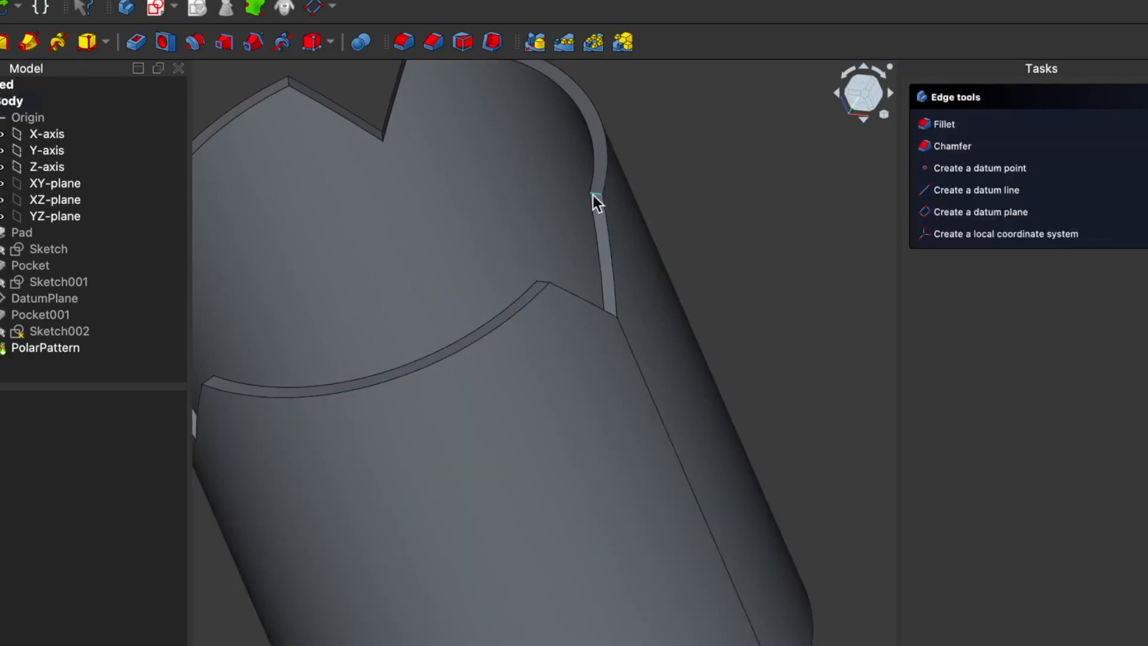
pyautogui.moveTo(495, 218); pyautogui.dragTo(512, 376, button='middle')
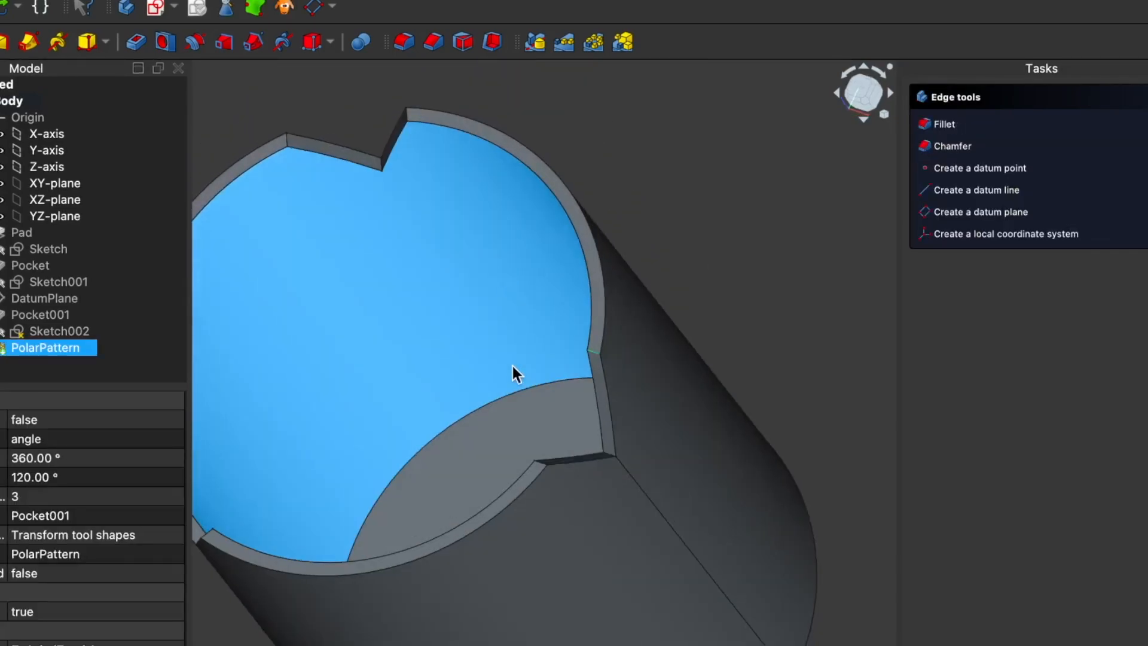
pyautogui.moveTo(547, 467); pyautogui.dragTo(569, 428, button='middle')
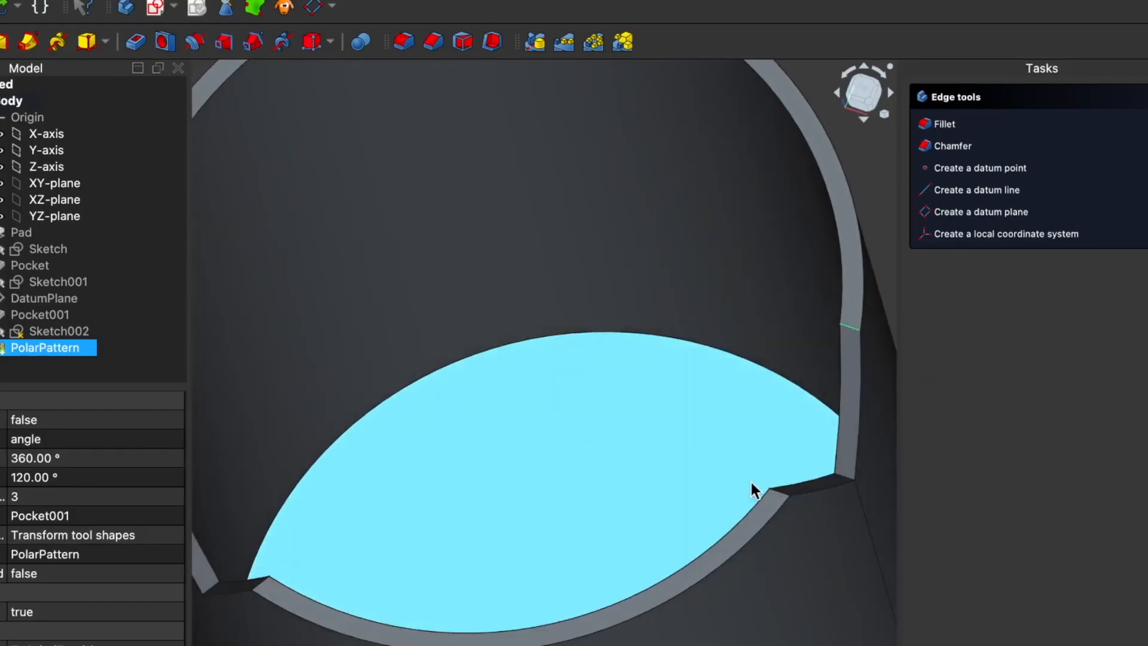
pyautogui.click(782, 492)
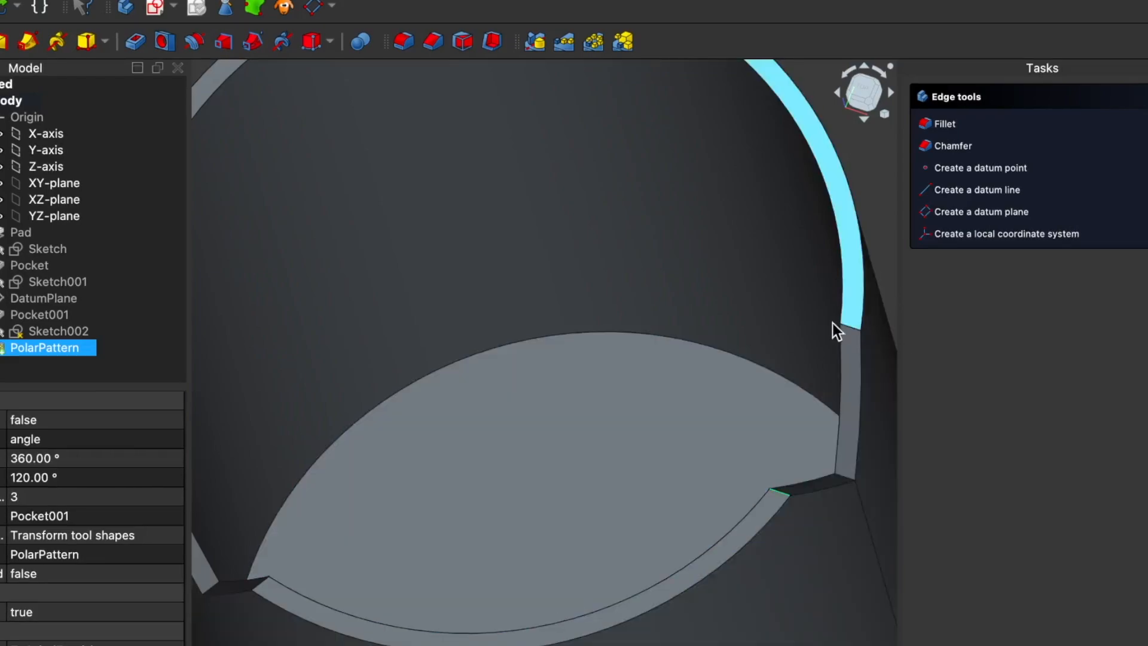
pyautogui.rightClick(850, 328)
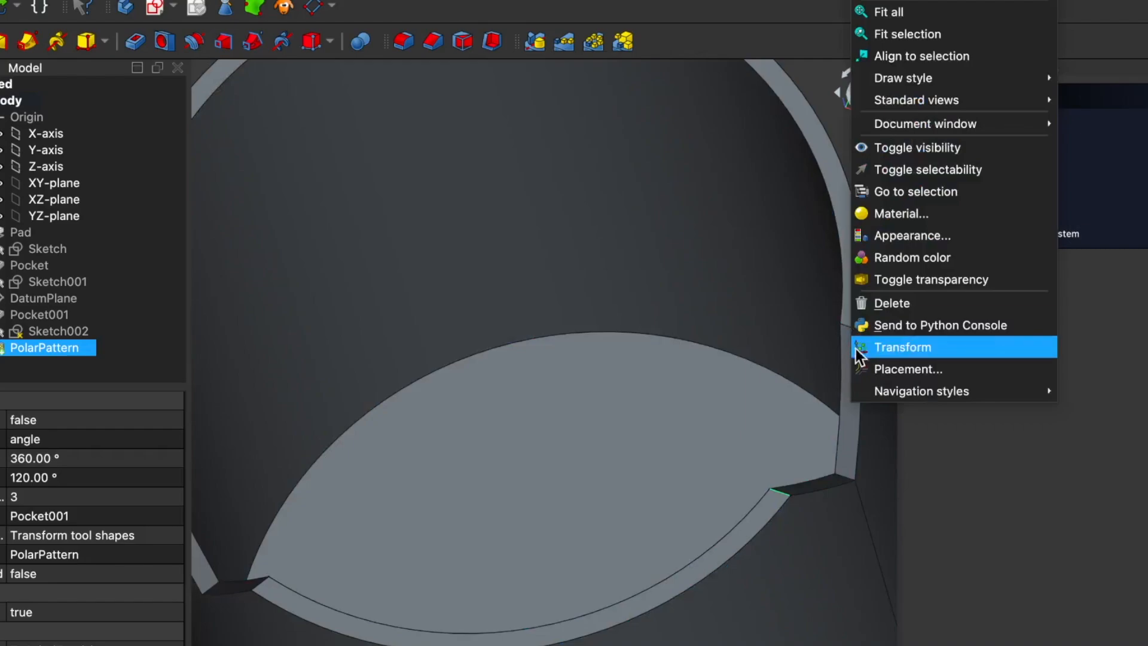
pyautogui.click(957, 428)
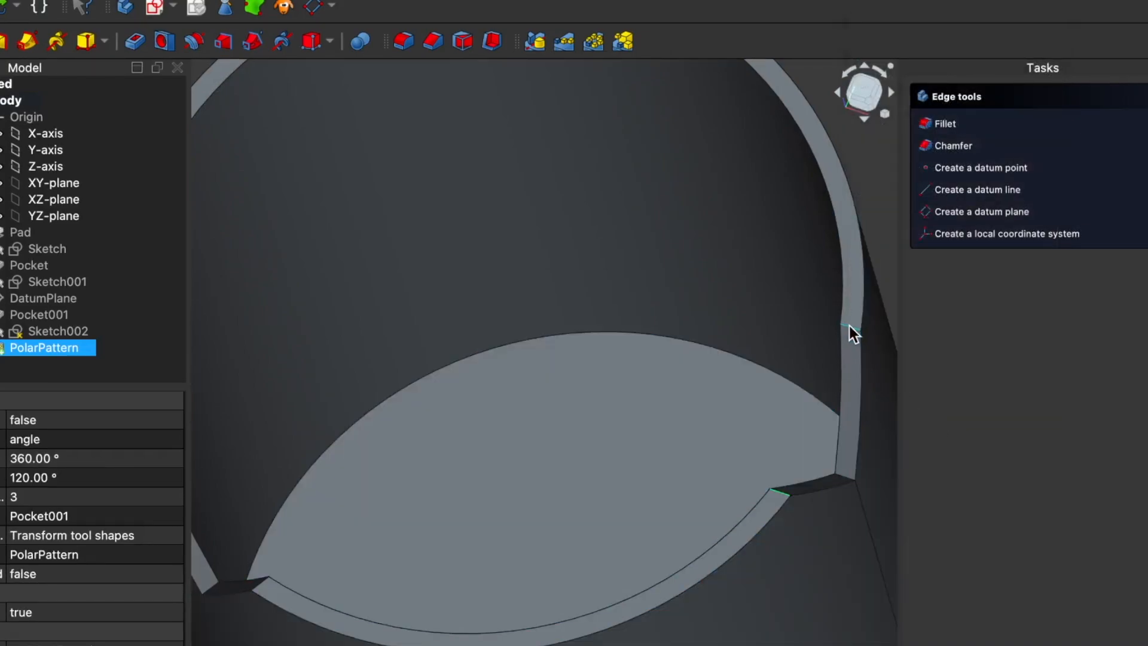
pyautogui.click(850, 326)
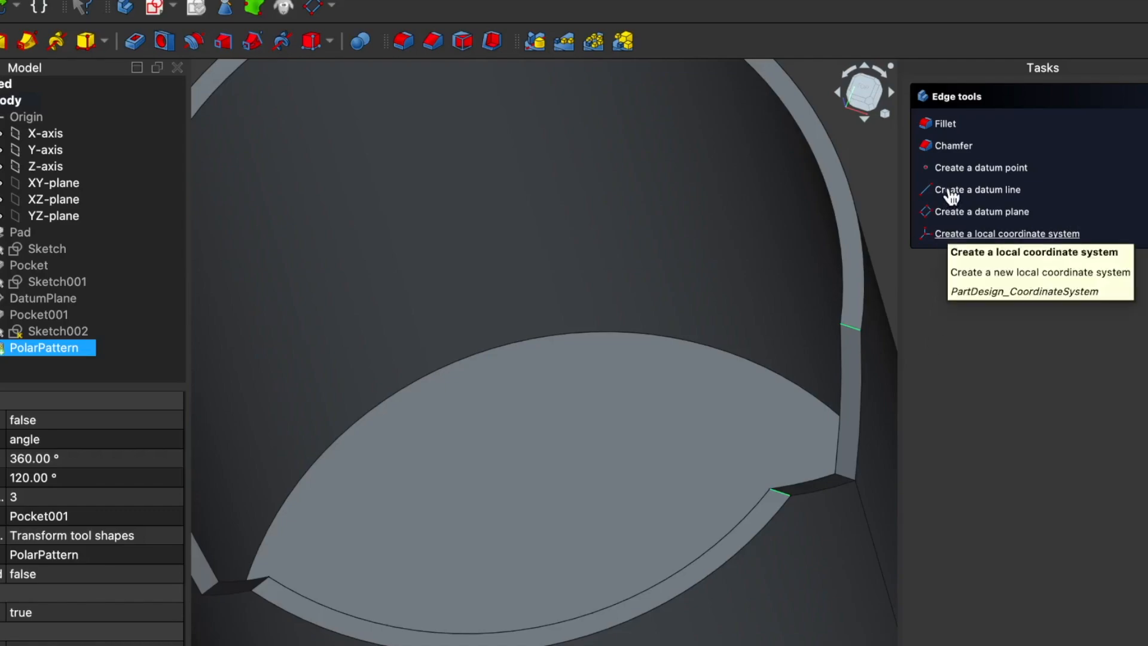
pyautogui.click(945, 125)
# Step: Add the upper corner edges of the other two rim notches to the fillet
pyautogui.moveTo(714, 477); pyautogui.dragTo(664, 463, button='middle')
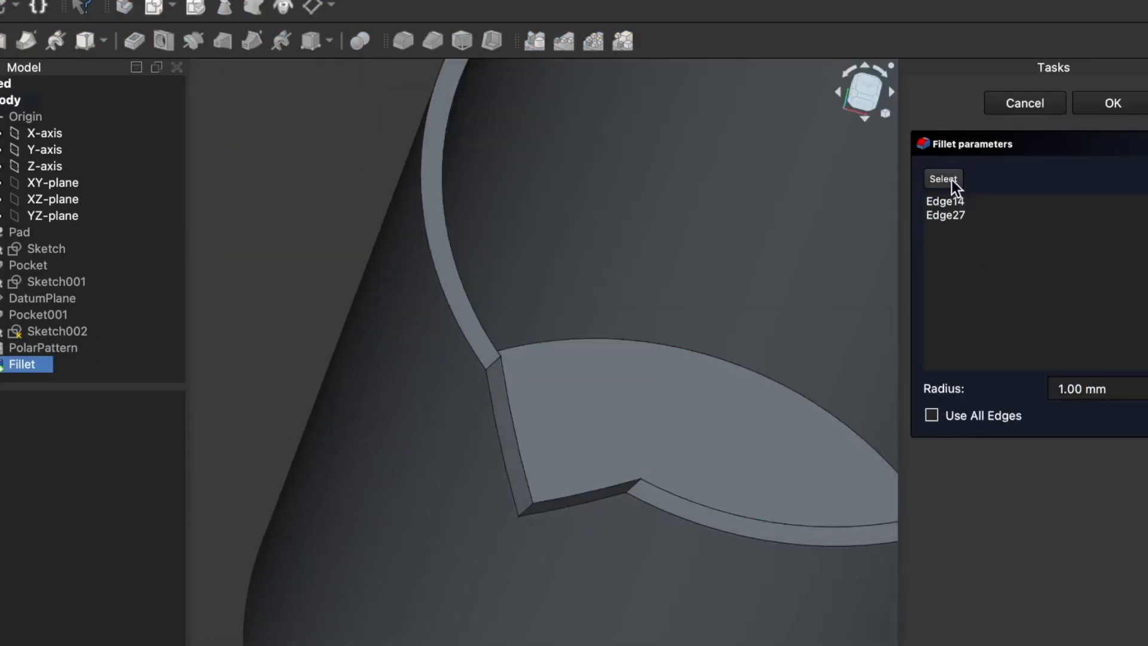
pyautogui.click(944, 178)
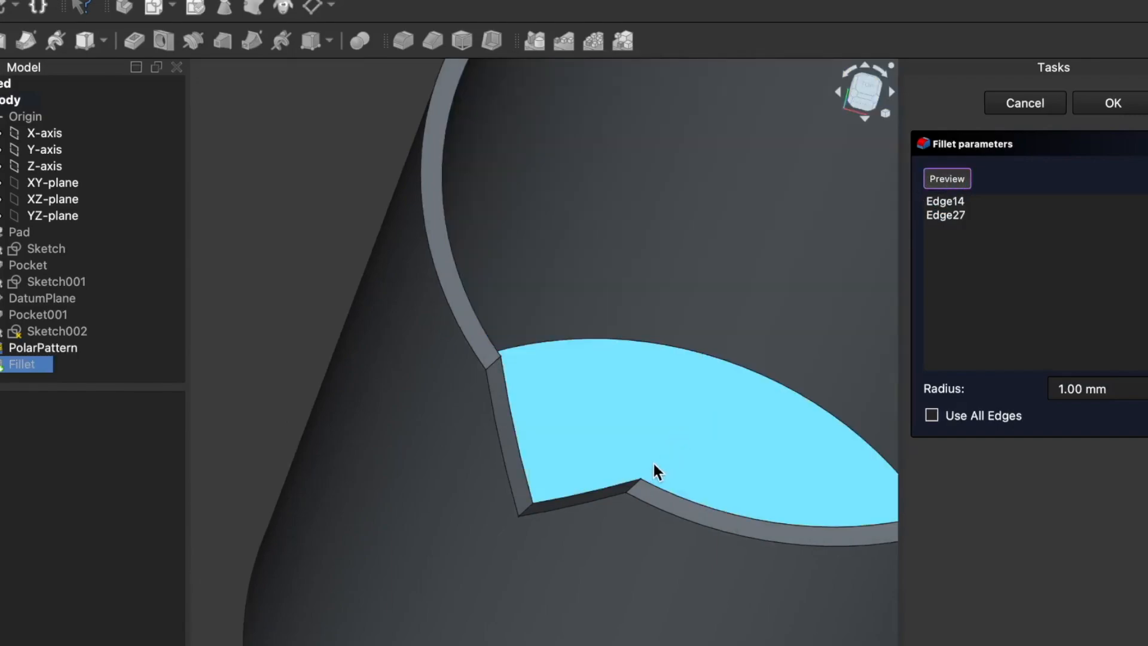
pyautogui.click(635, 485)
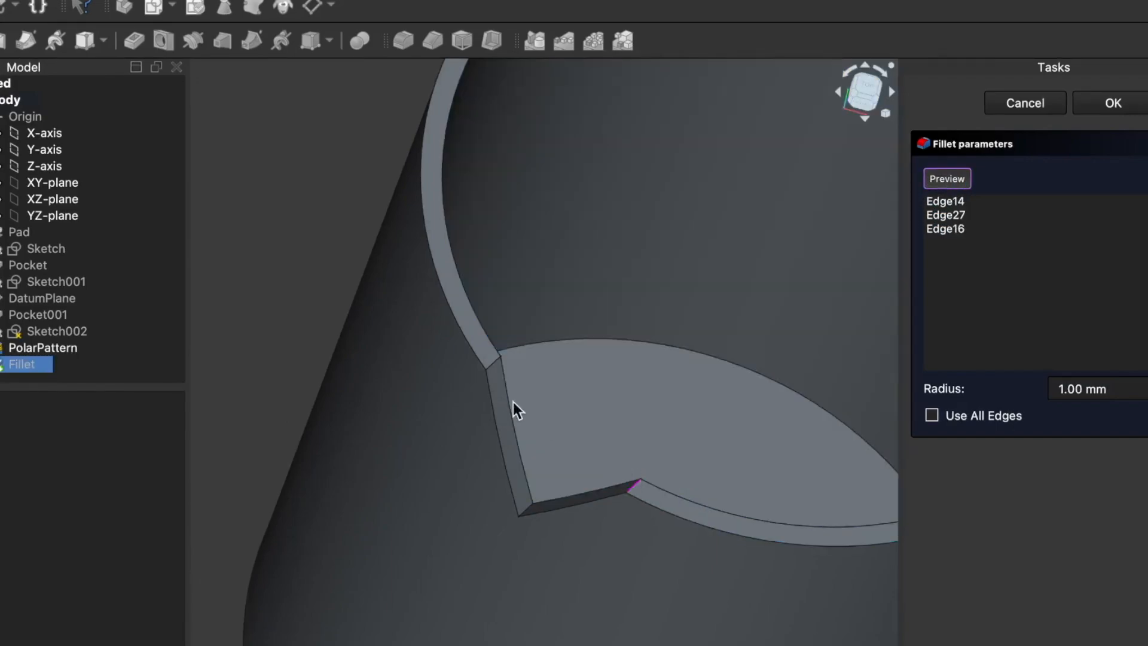
pyautogui.click(493, 364)
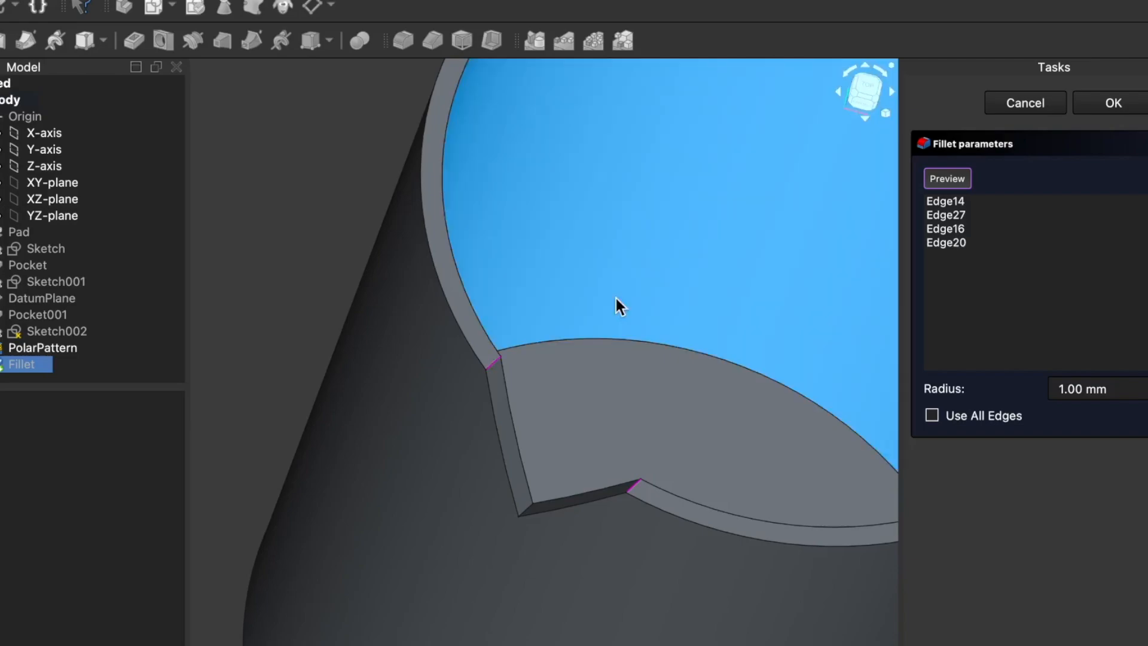
pyautogui.moveTo(750, 188); pyautogui.dragTo(625, 228, button='middle')
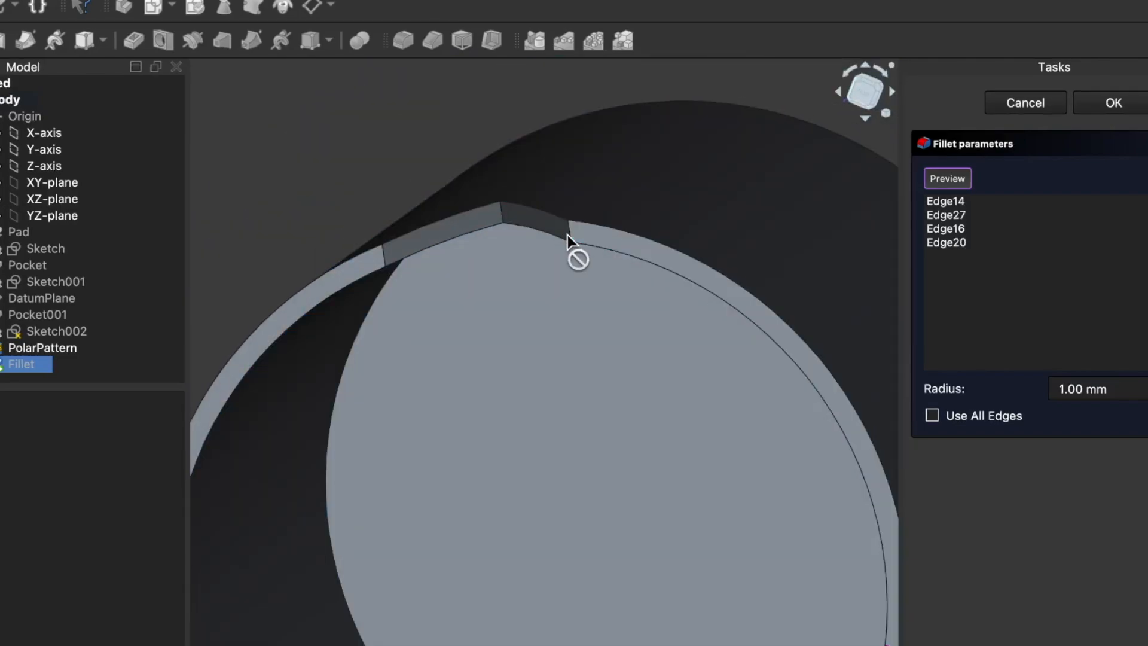
pyautogui.click(570, 238)
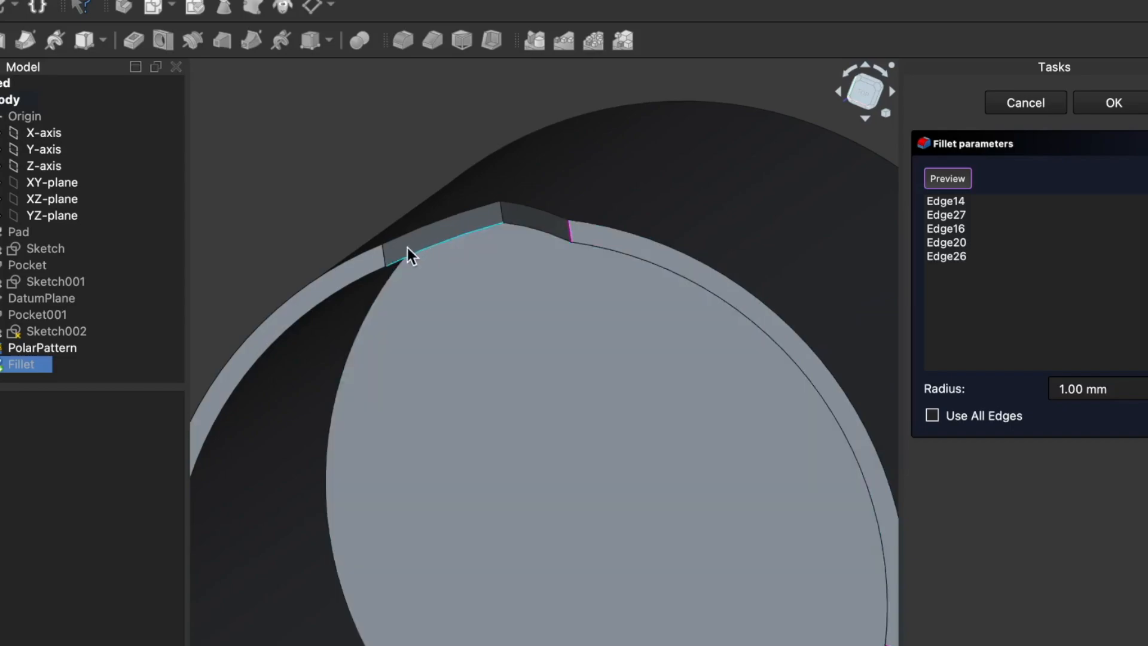
pyautogui.click(386, 260)
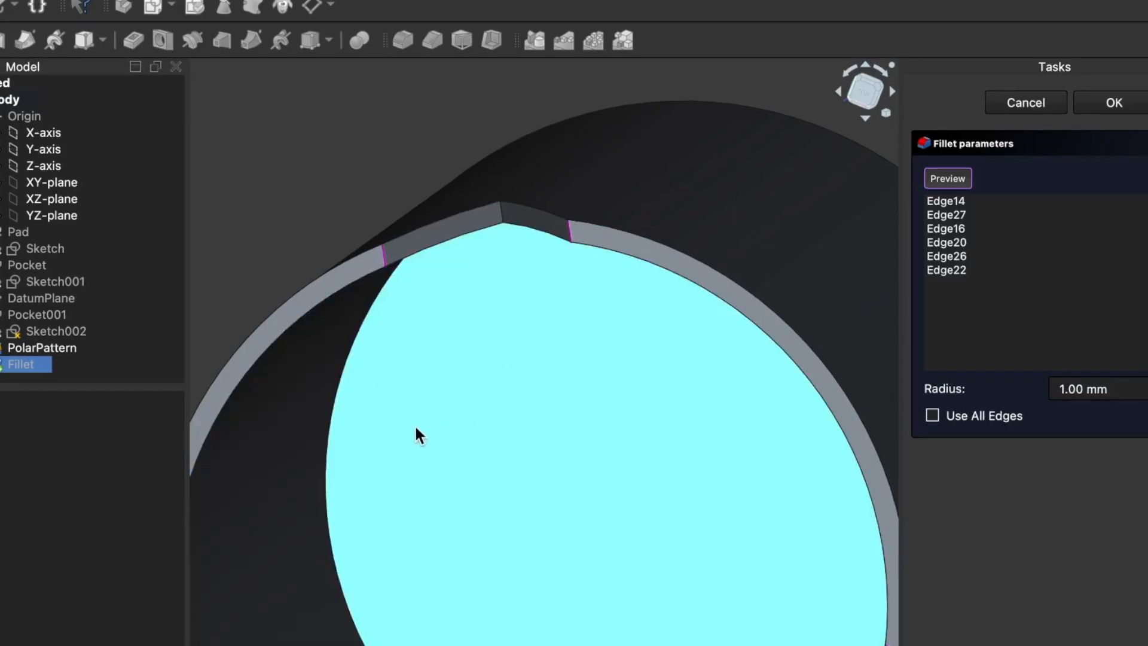
pyautogui.moveTo(328, 445); pyautogui.dragTo(324, 400, button='middle')
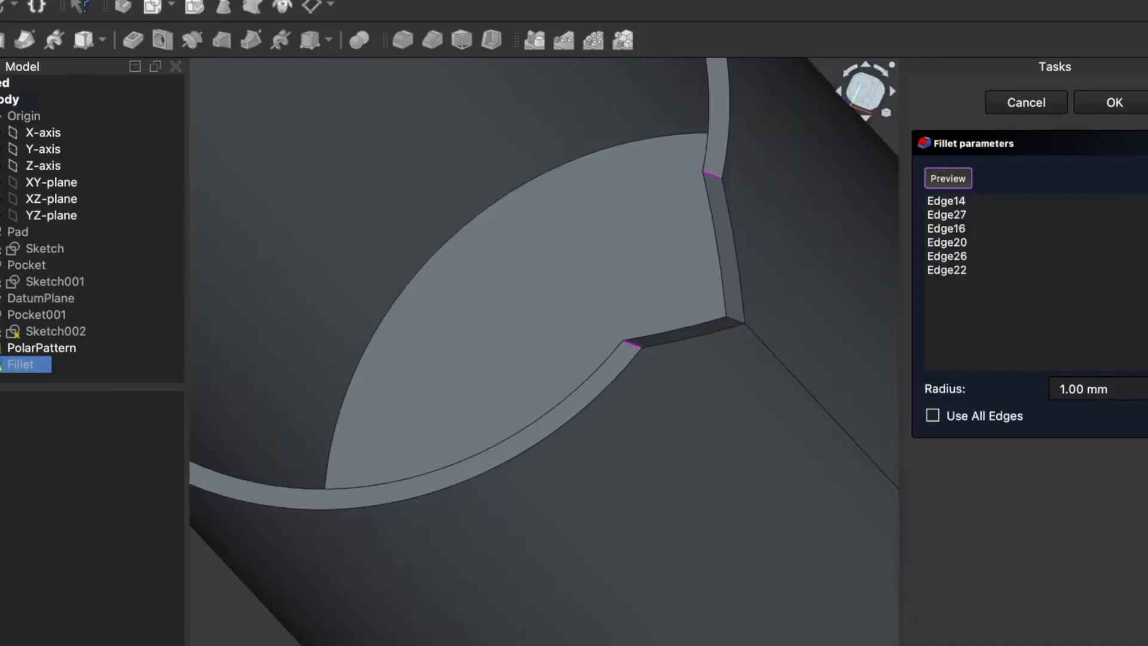
pyautogui.moveTo(607, 277); pyautogui.dragTo(573, 249, button='middle')
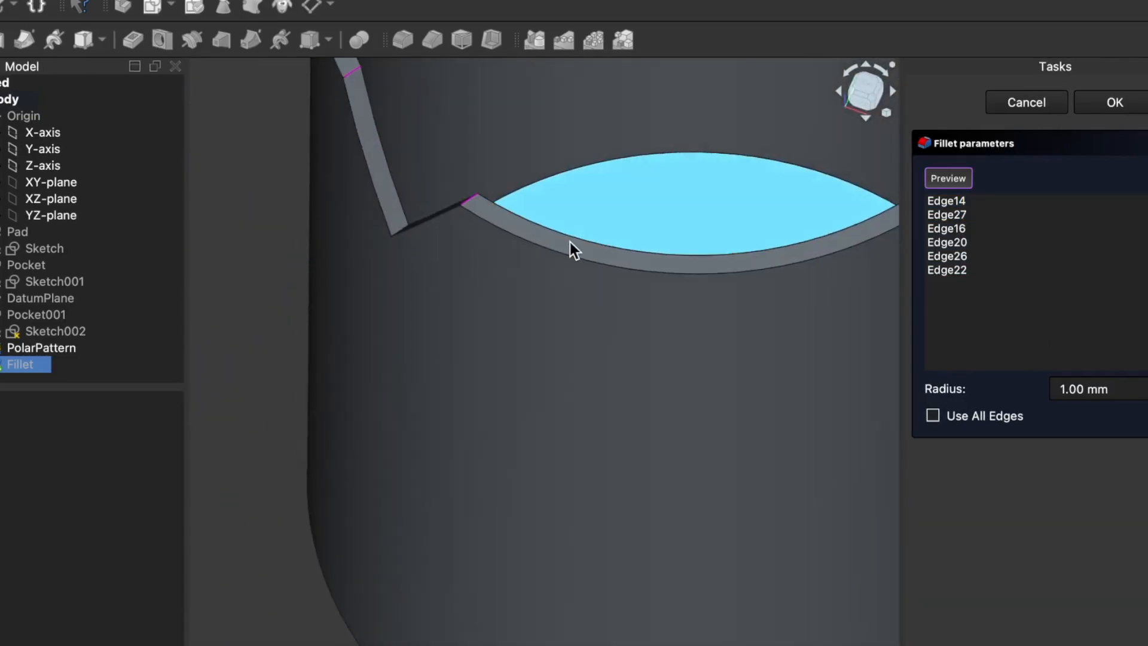
# Step: Preview the fillet on all six notch corners and set its radius to 5 mm
pyautogui.click(949, 177)
pyautogui.moveTo(248, 371); pyautogui.dragTo(290, 389, button='middle')
pyautogui.scroll(-5, 288, 382)
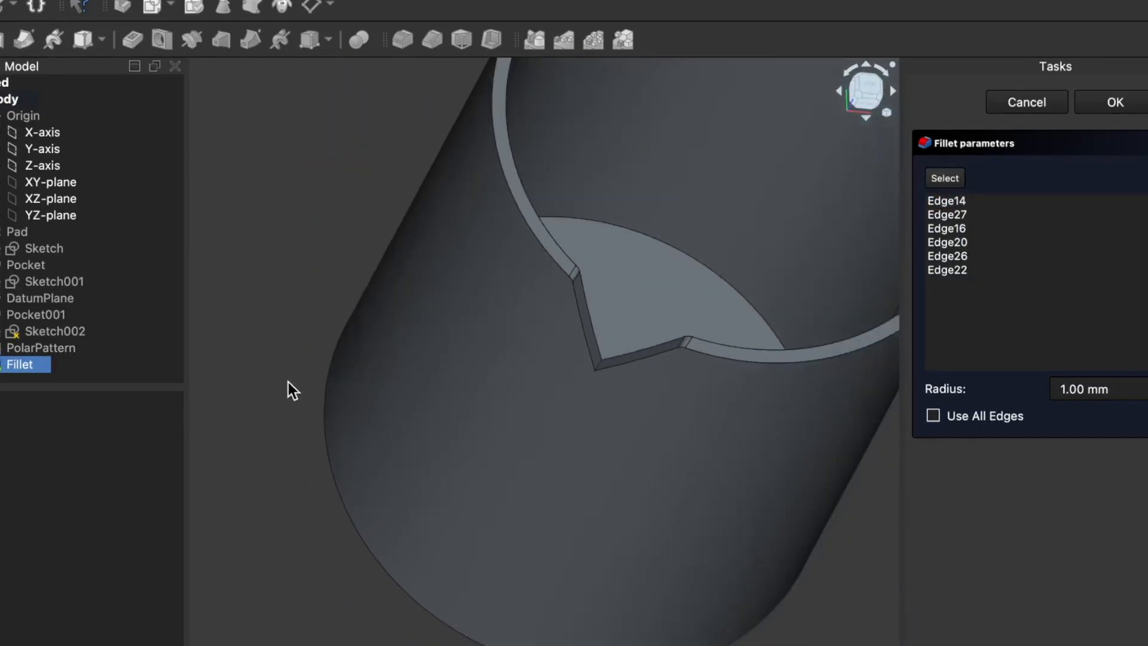
pyautogui.moveTo(701, 548); pyautogui.dragTo(747, 456, button='middle')
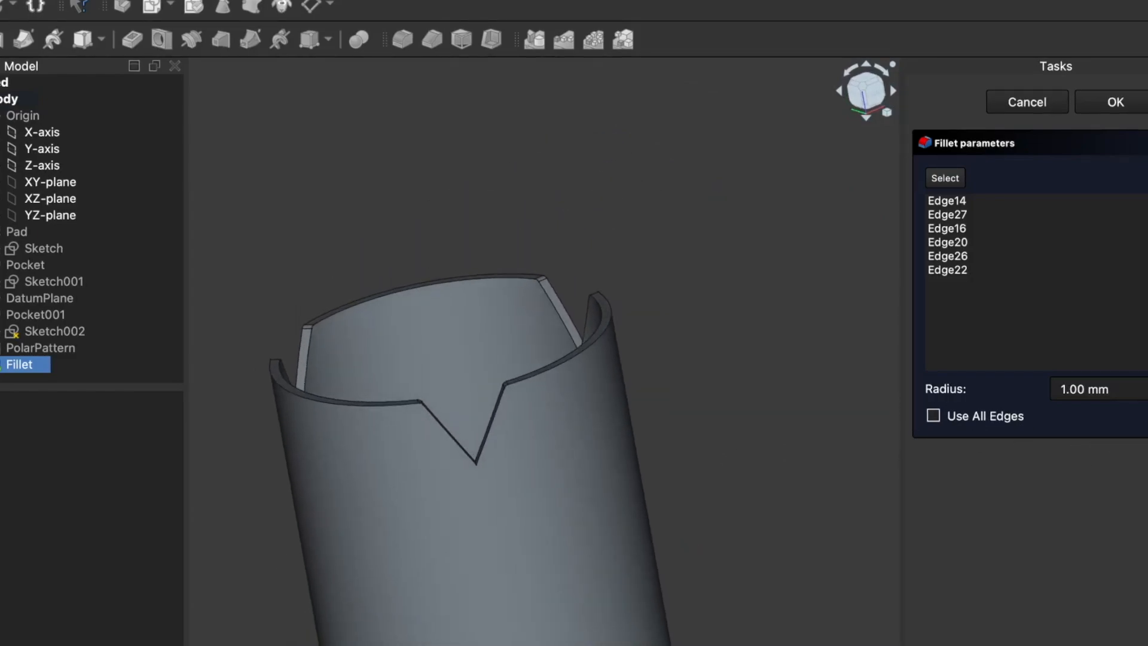
pyautogui.click(1145, 385)
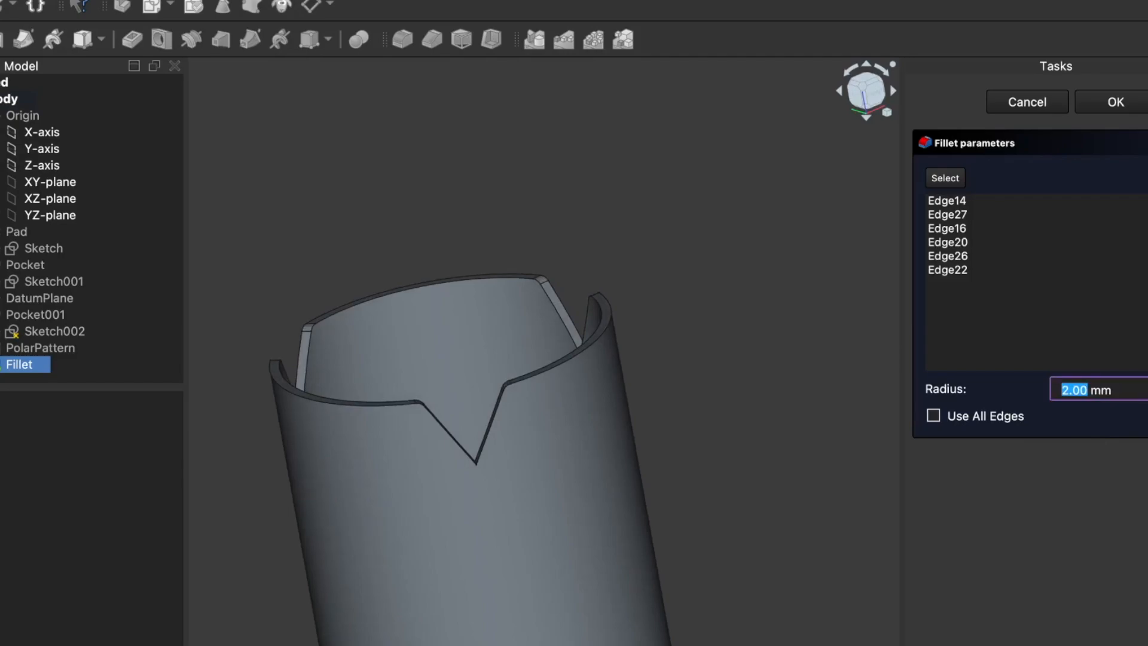
pyautogui.click(1146, 385)
pyautogui.click(1146, 385)
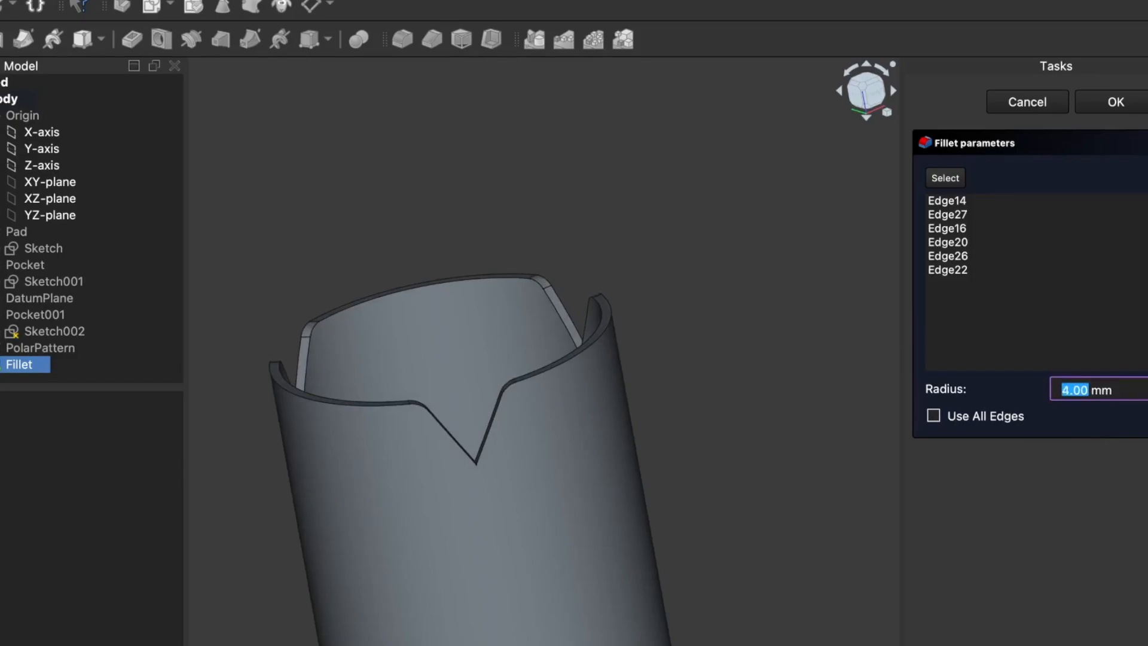
pyautogui.click(1145, 385)
# Step: Try fillet radii of 6, 7 and 8 mm on the six notch corners and return the radius to 5 mm
pyautogui.moveTo(723, 513); pyautogui.dragTo(705, 534, button='middle')
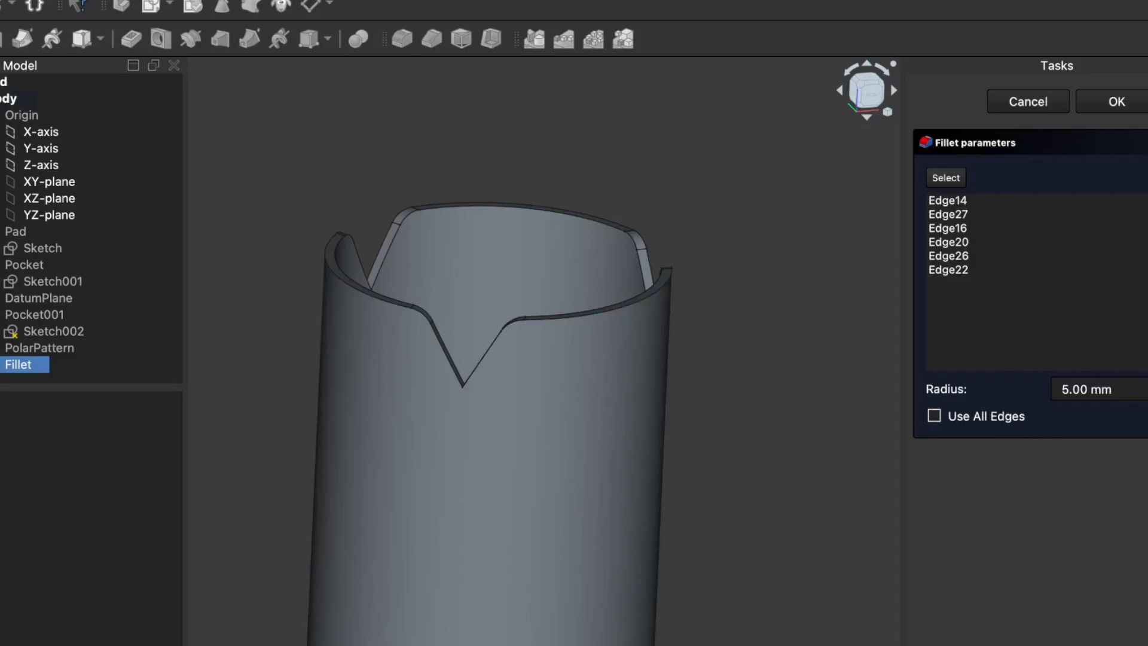
pyautogui.click(1145, 384)
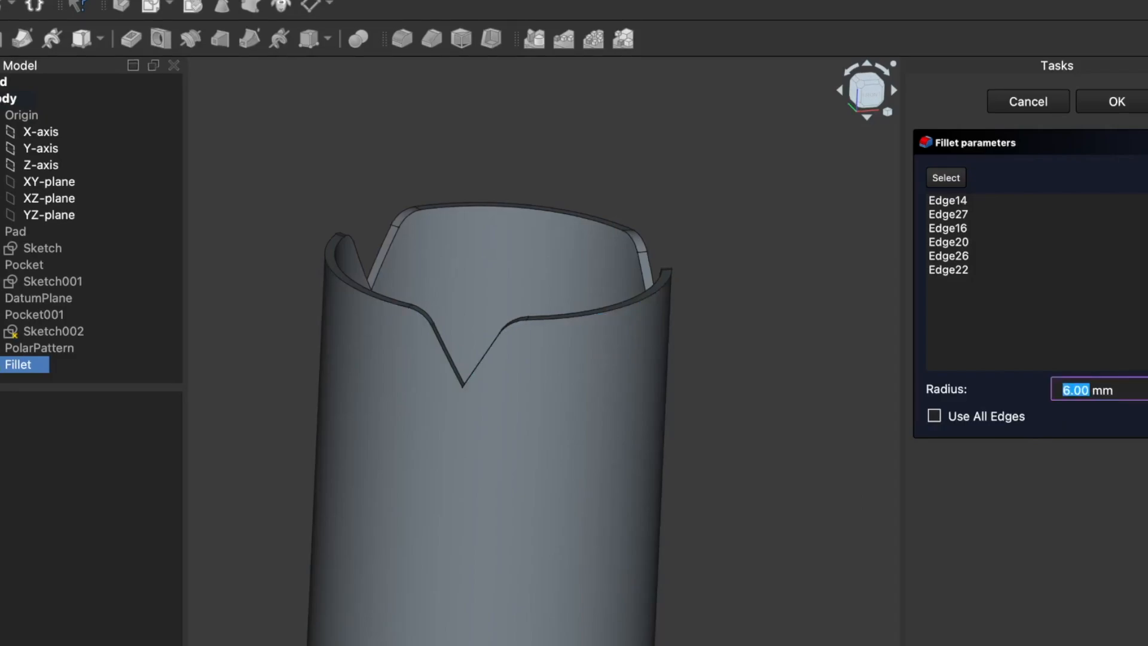
pyautogui.press('Up')
pyautogui.press('Up')
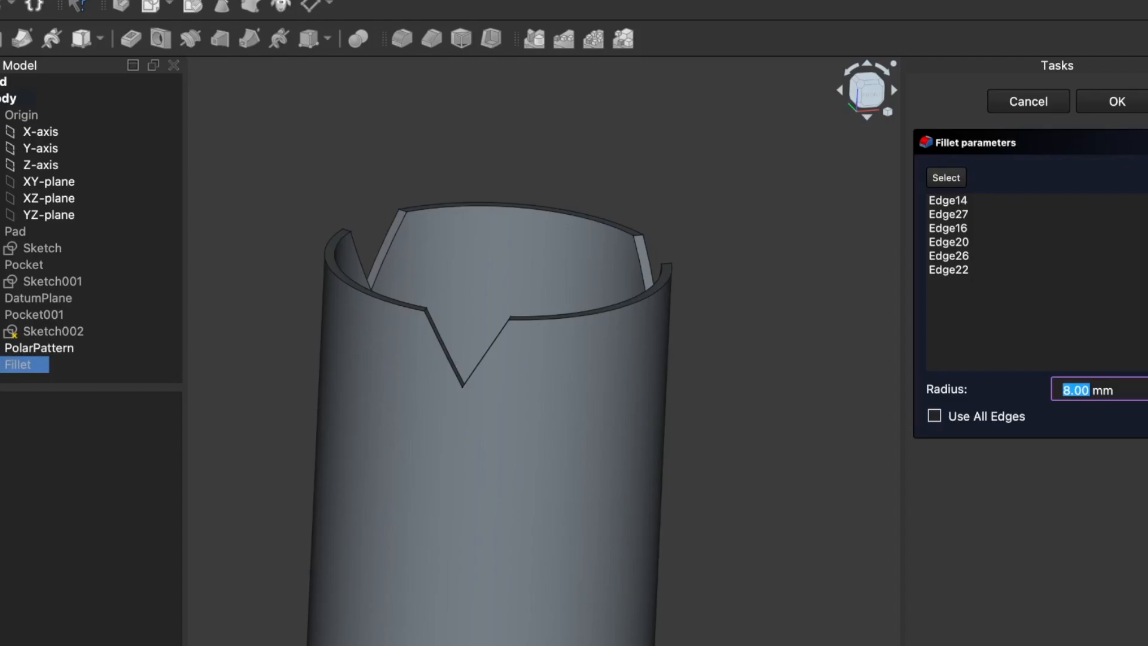
pyautogui.press('Down')
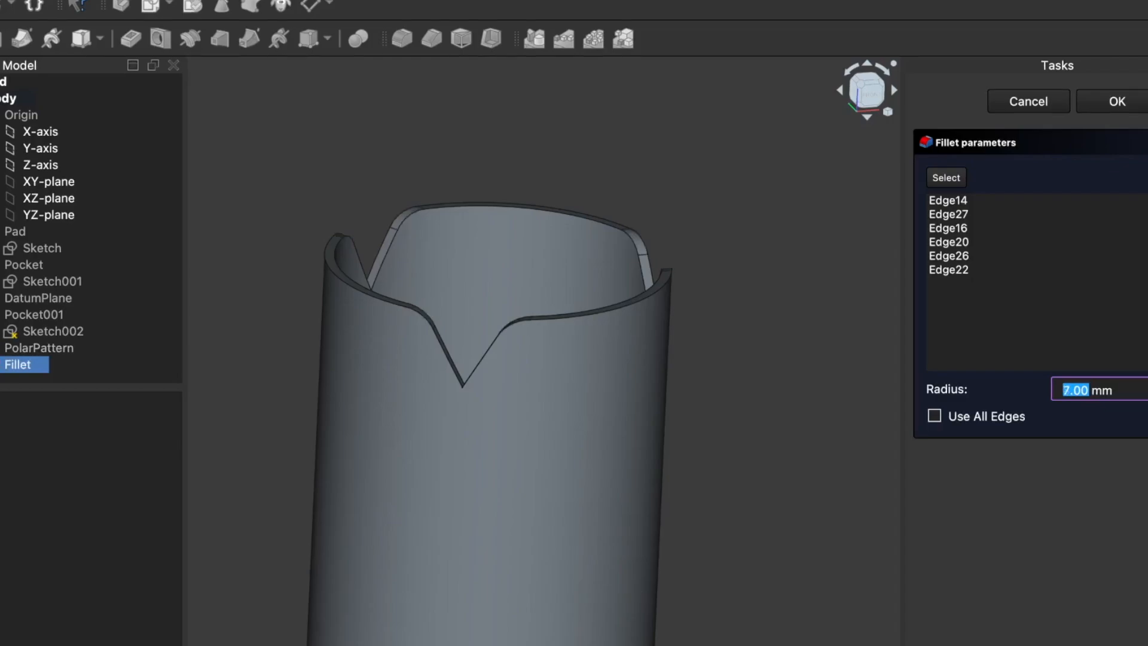
pyautogui.press('Down')
pyautogui.press('Down')
pyautogui.moveTo(801, 317); pyautogui.dragTo(844, 291)
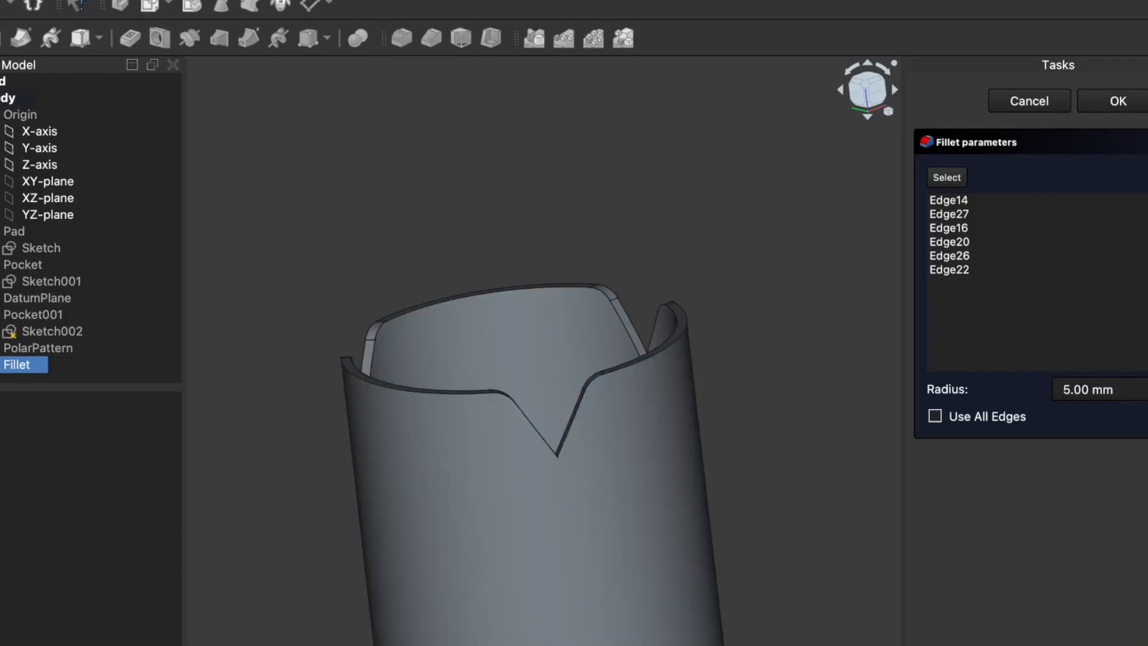
# Step: Set the notch corner fillet radius to 6 mm and apply the fillet
pyautogui.click(1147, 384)
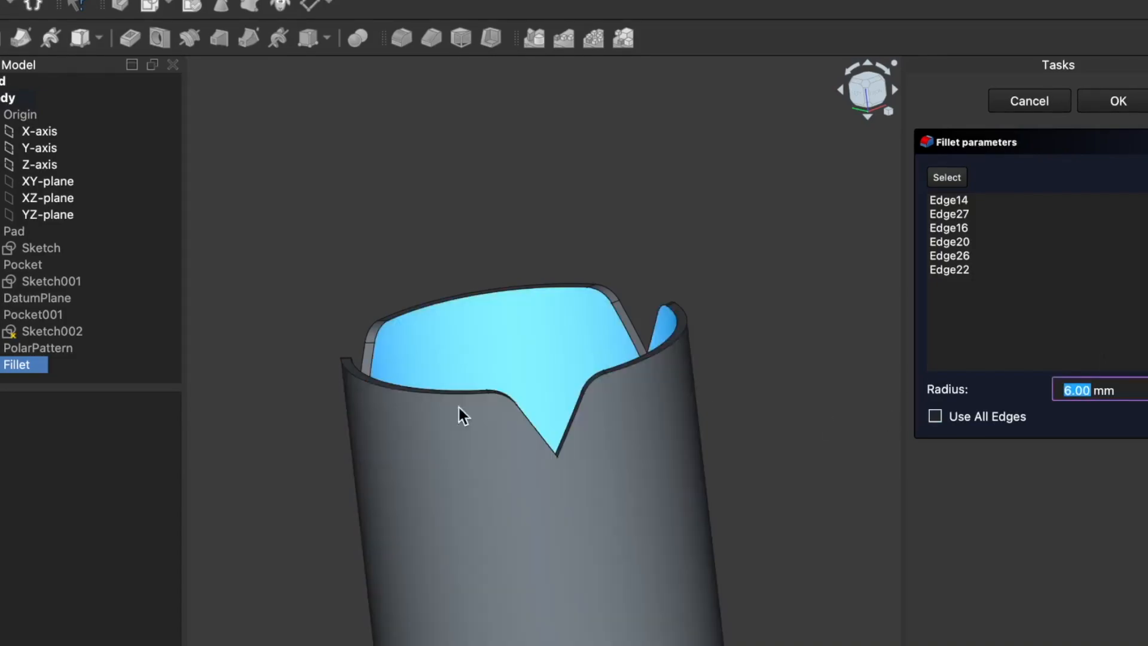
pyautogui.moveTo(359, 465)
pyautogui.mouseDown()
pyautogui.moveTo(450, 456)
pyautogui.moveTo(510, 468)
pyautogui.moveTo(389, 474)
pyautogui.moveTo(376, 441)
pyautogui.moveTo(367, 469)
pyautogui.mouseUp()
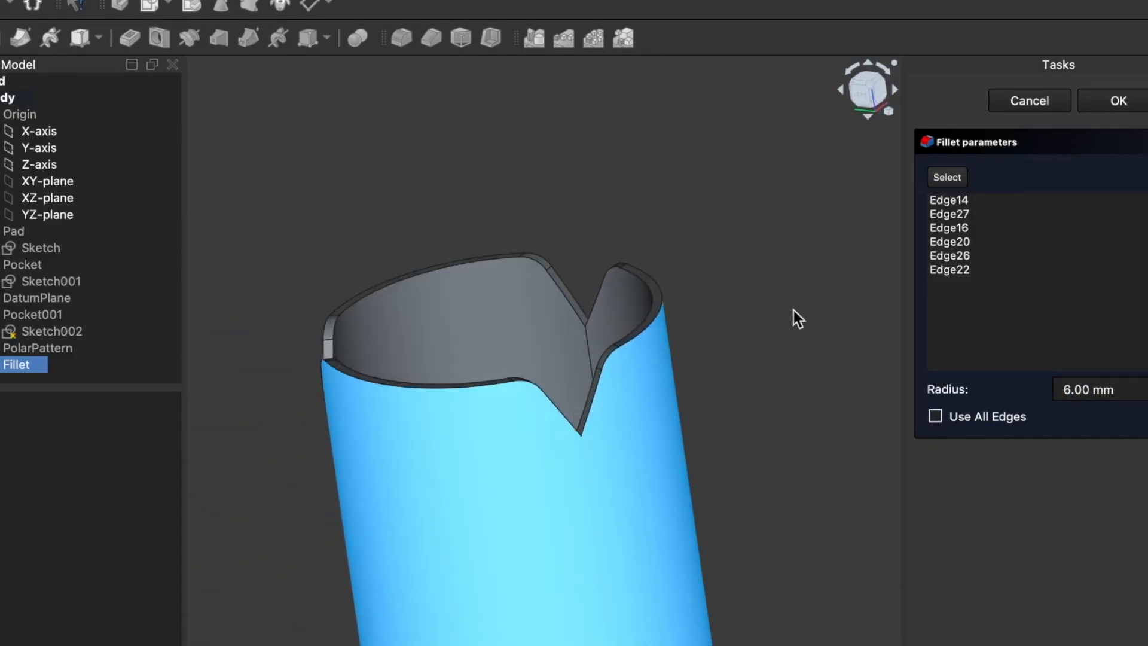
pyautogui.moveTo(779, 299); pyautogui.dragTo(897, 209)
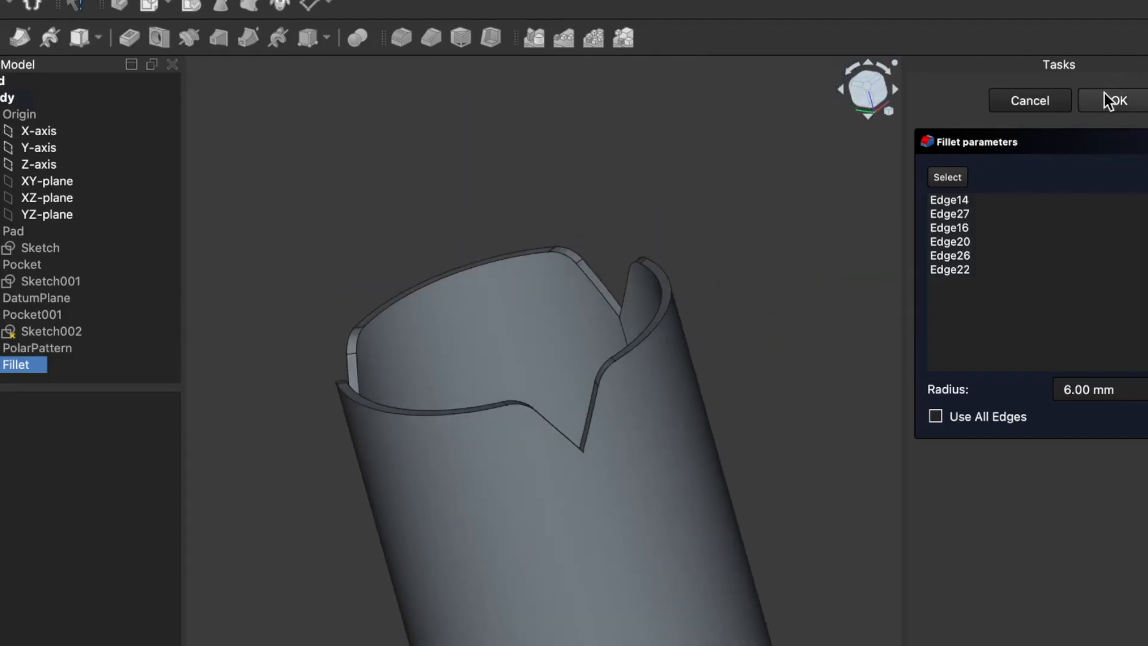
pyautogui.click(1124, 104)
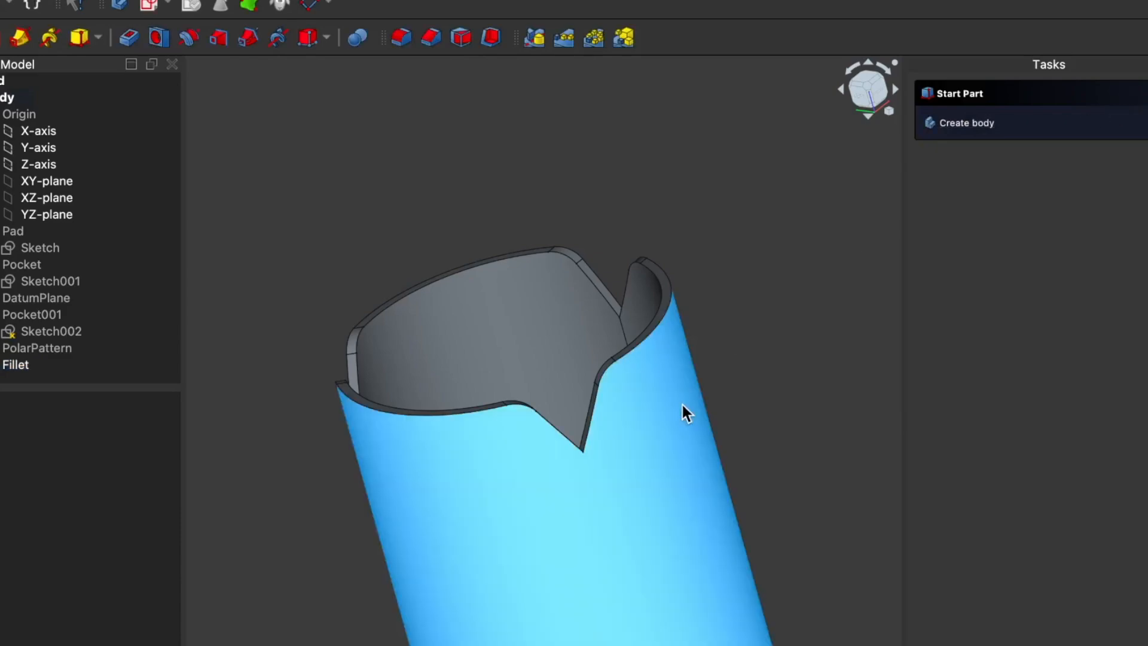
# Step: Start exporting the whole body and name the export file Pen-holder-Redo
pyautogui.moveTo(285, 418)
pyautogui.mouseDown()
pyautogui.moveTo(374, 435)
pyautogui.moveTo(276, 437)
pyautogui.mouseUp()
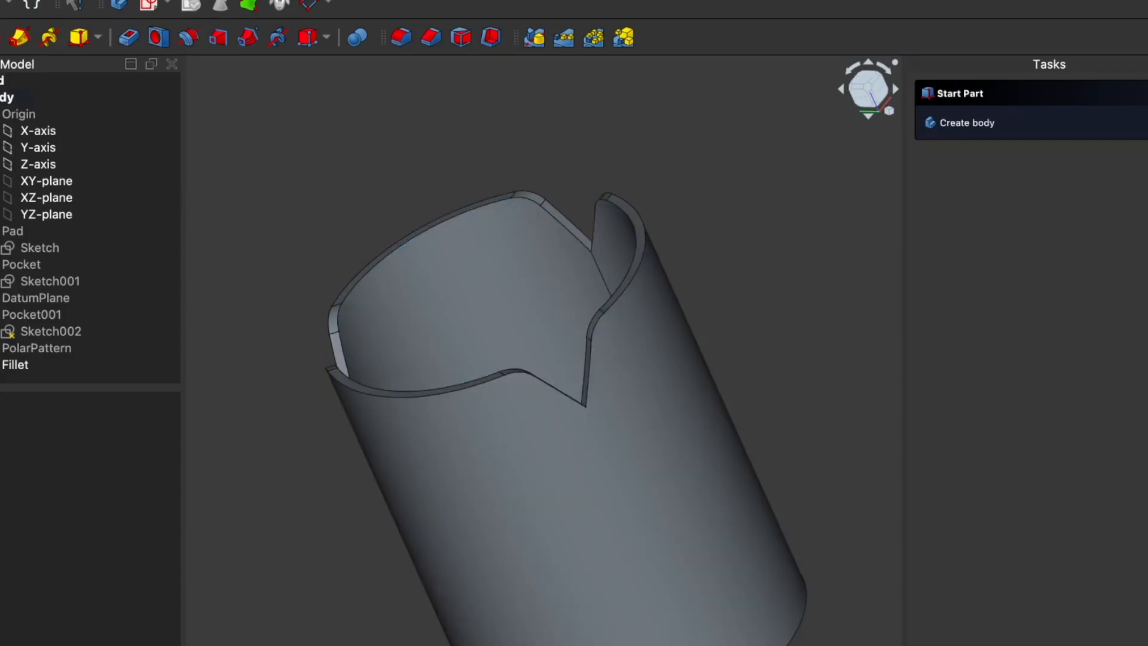
pyautogui.click(3, 101)
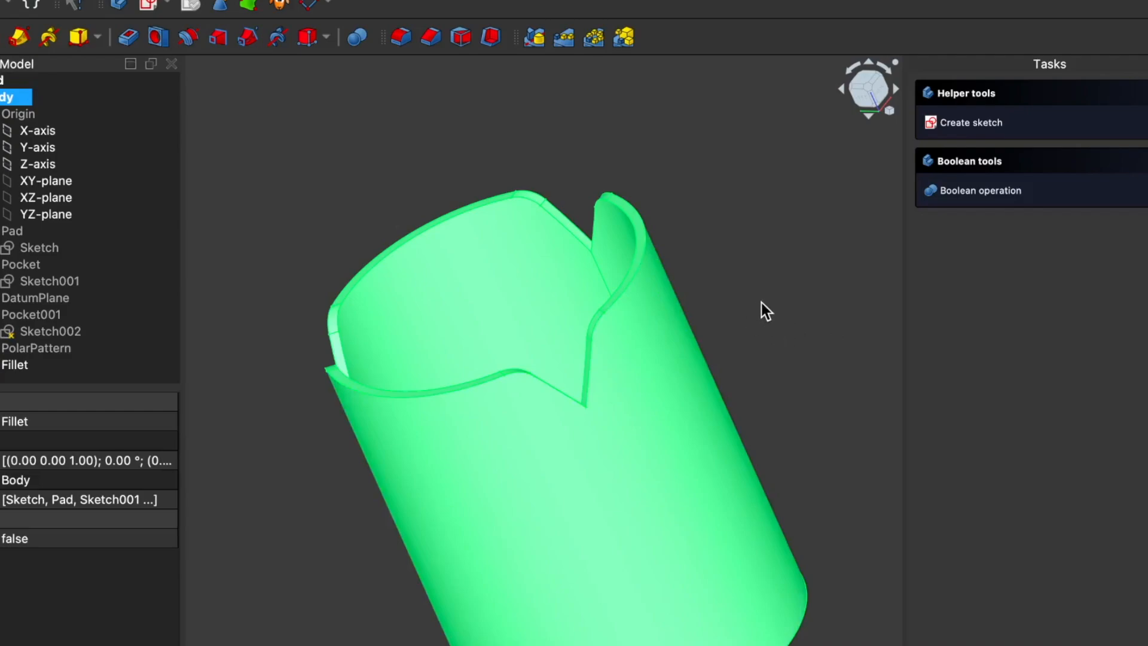
pyautogui.press('super+e')
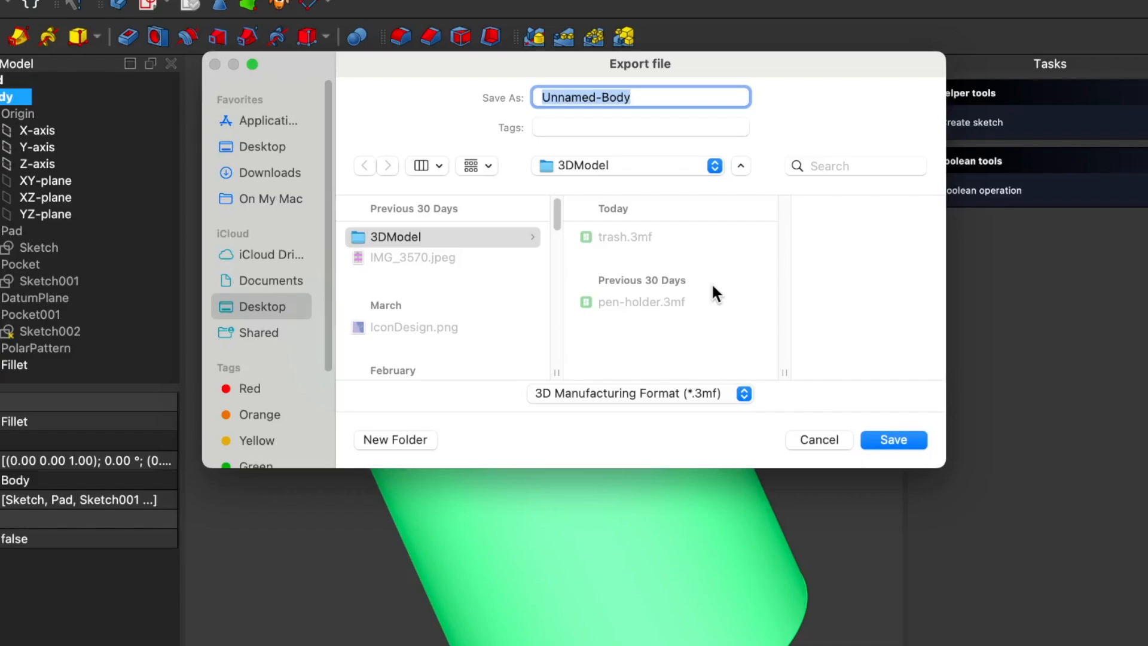
pyautogui.write('Re')
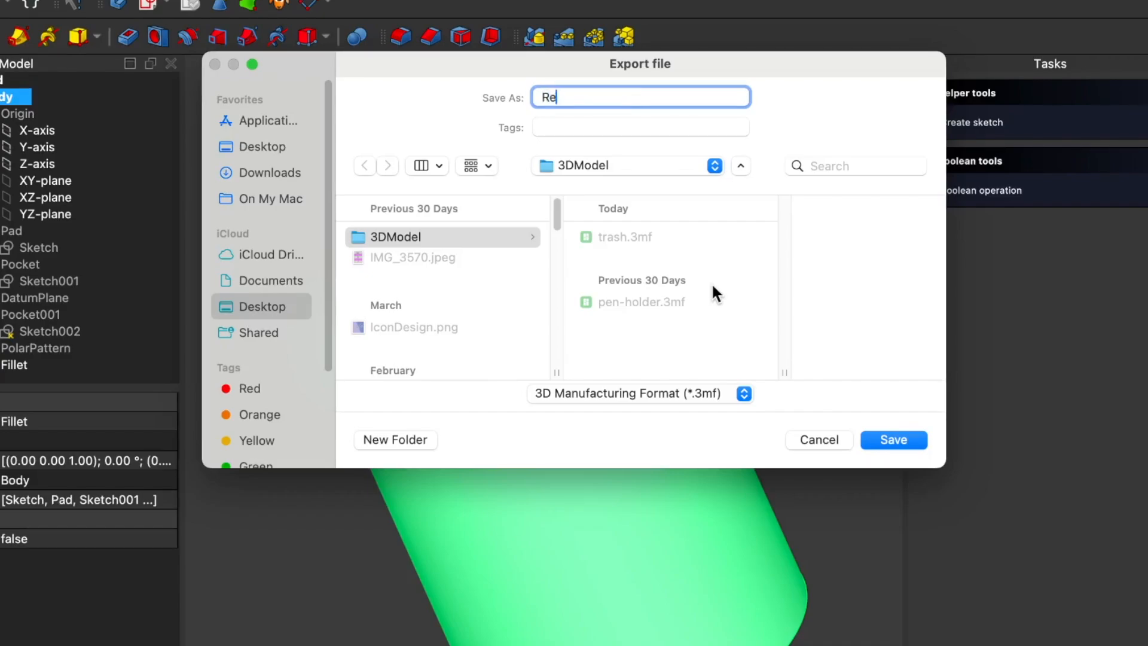
pyautogui.press('BackSpace')
pyautogui.press('BackSpace')
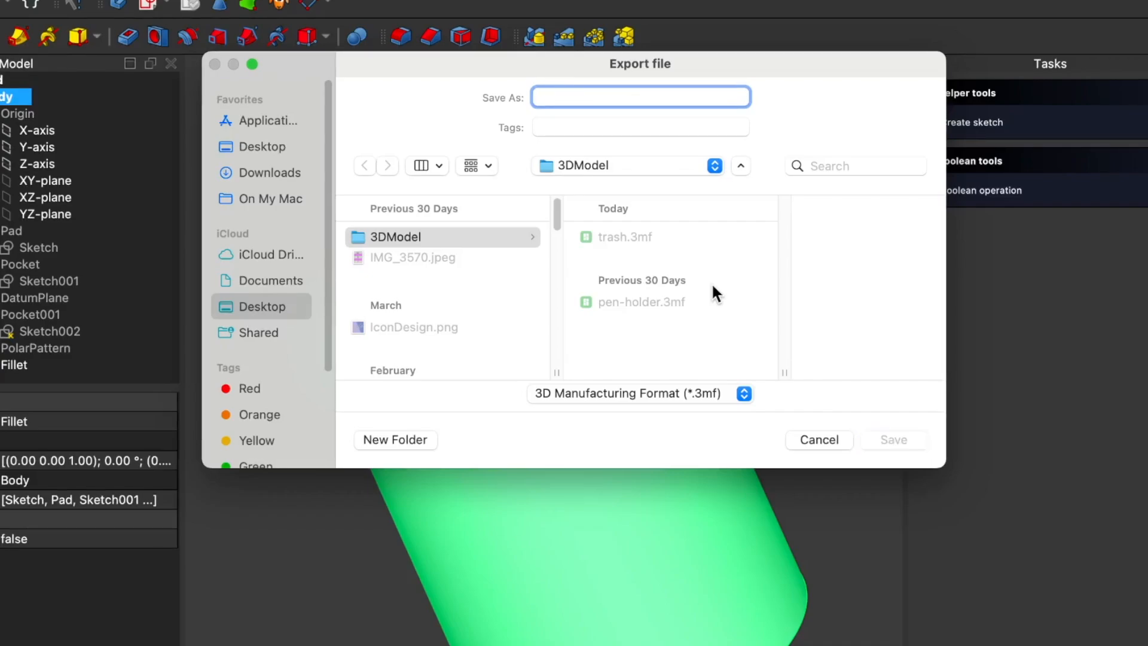
pyautogui.write('Pen-')
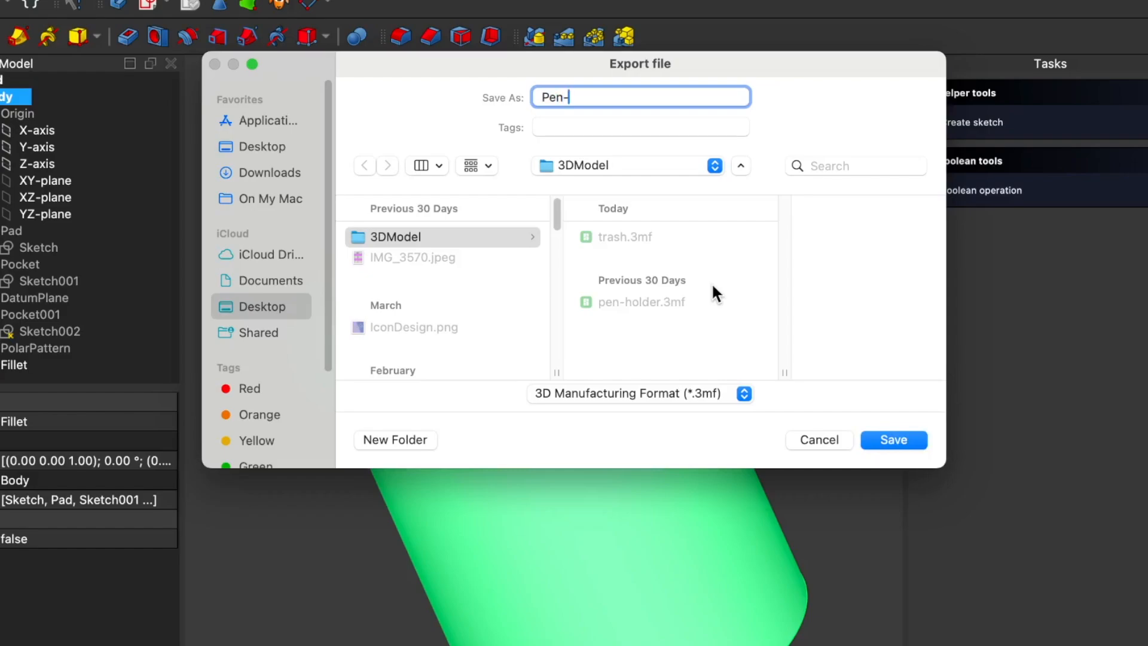
pyautogui.write('holder-Re')
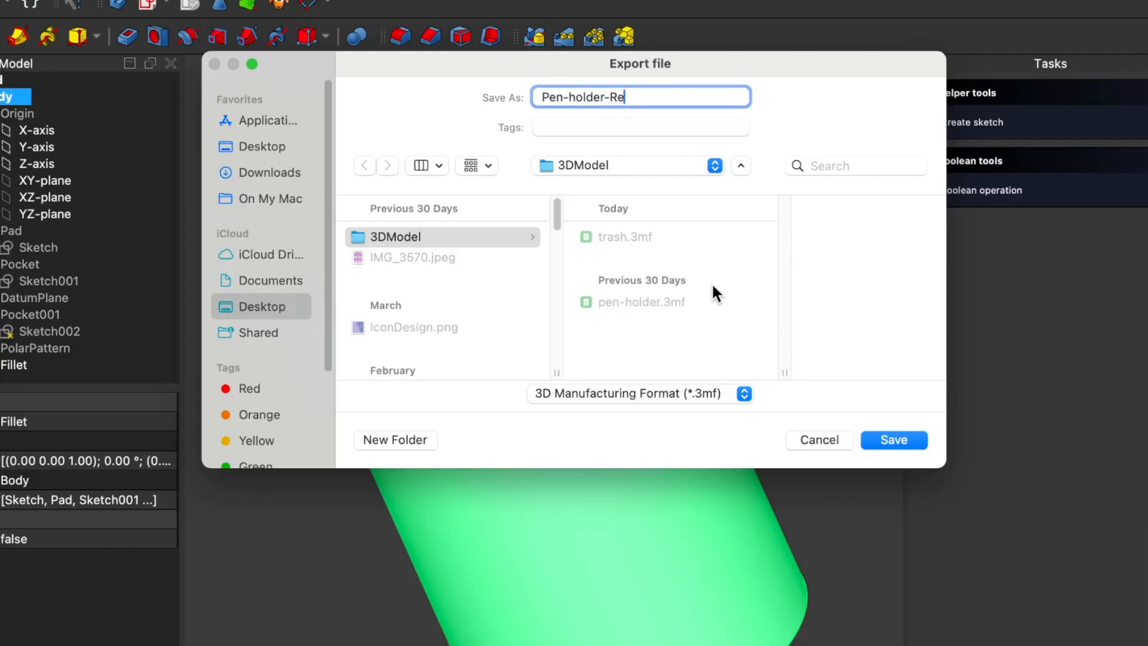
pyautogui.write('do')
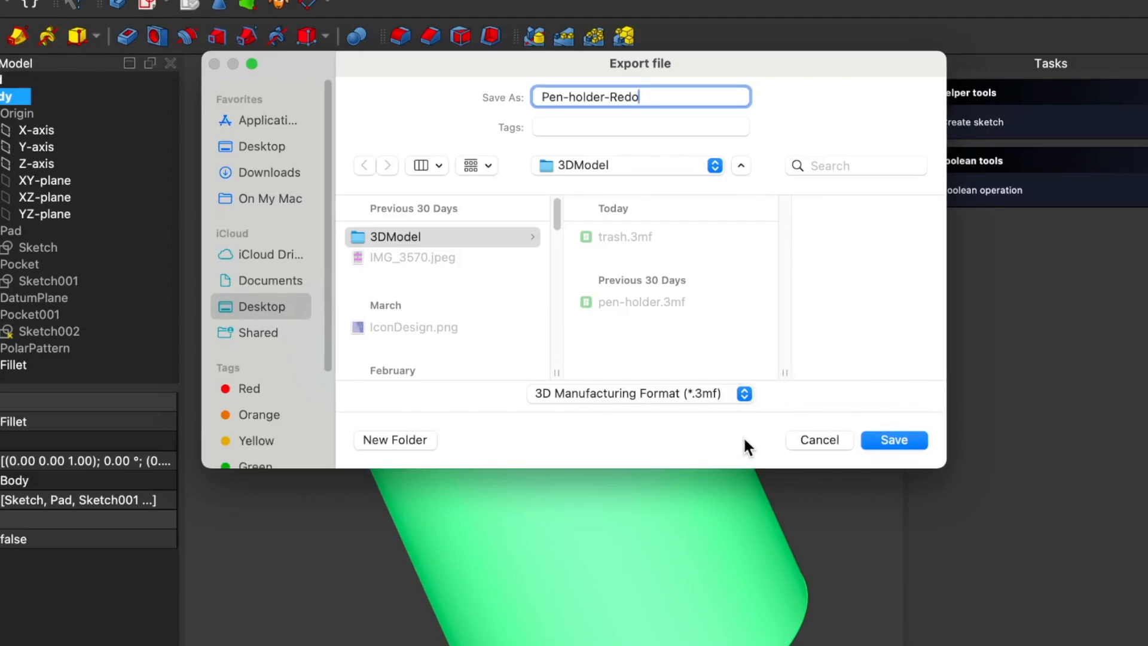
# Step: Save the export to the 3DModel folder in 3D Manufacturing Format (*.3mf)
pyautogui.click(743, 393)
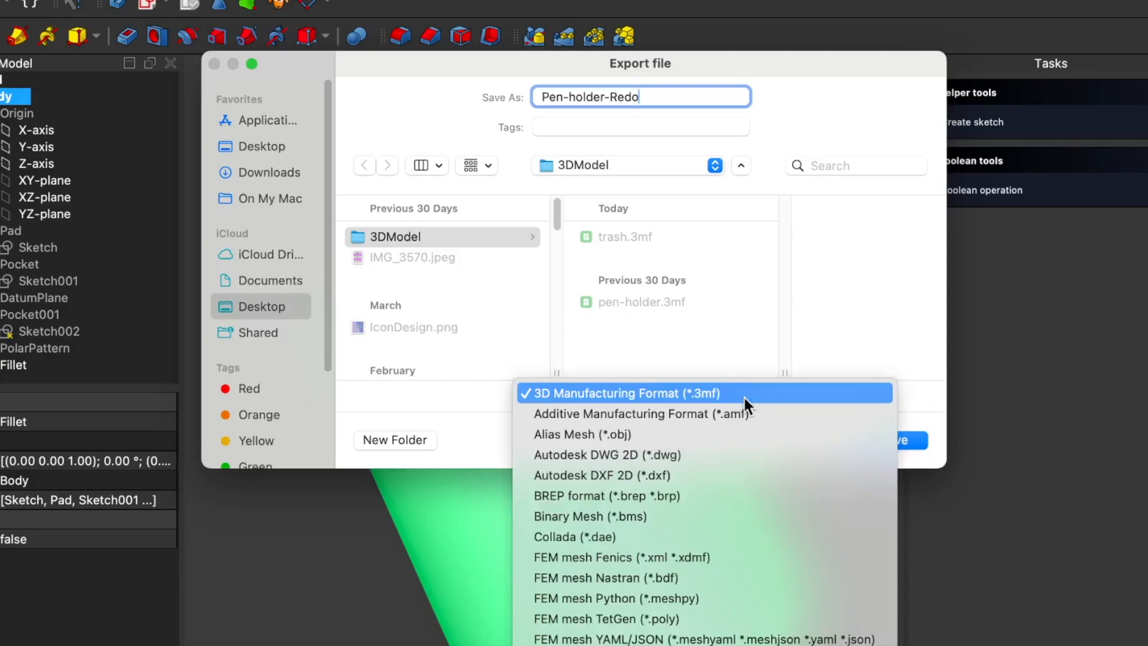
pyautogui.click(833, 327)
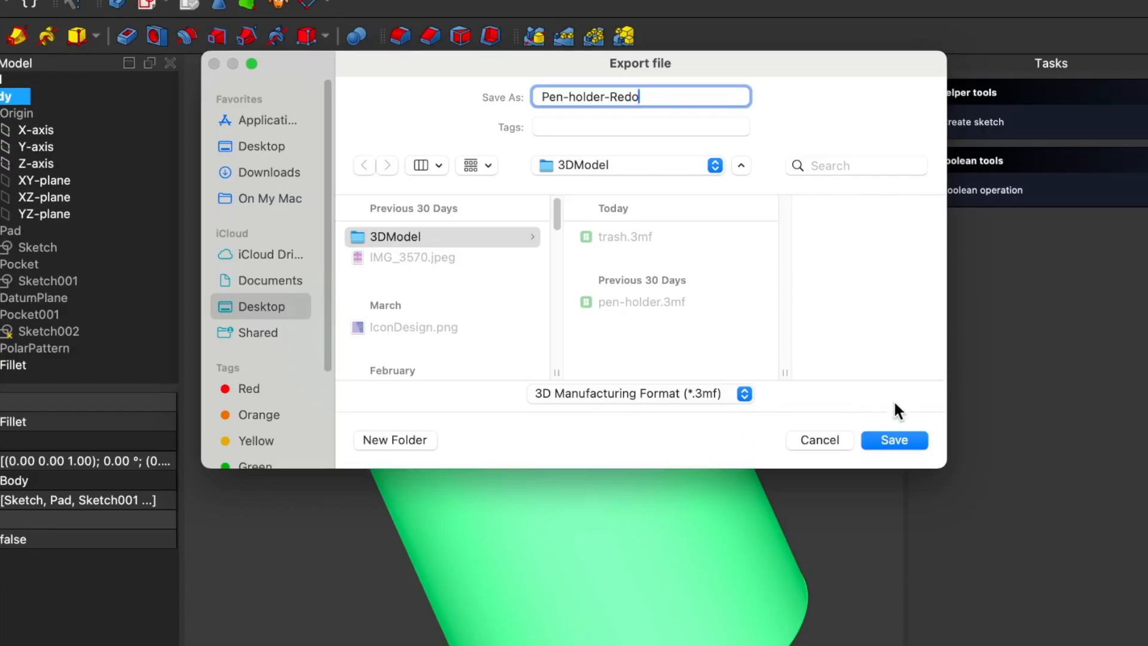
pyautogui.click(891, 438)
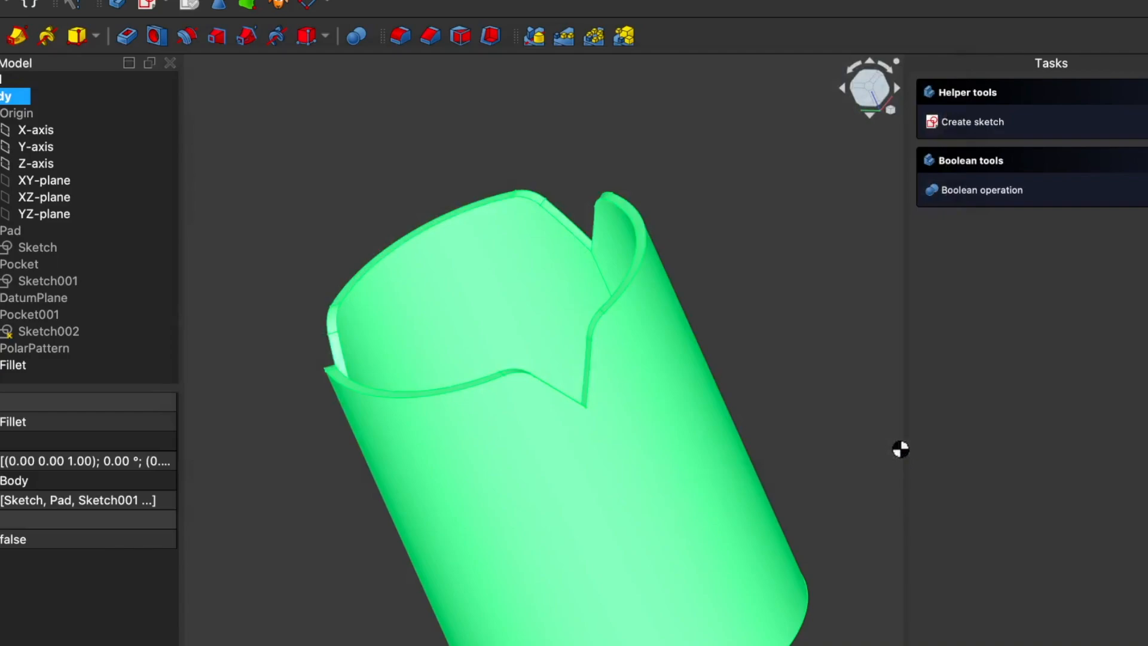
pyautogui.click(747, 389)
pyautogui.moveTo(361, 477)
pyautogui.mouseDown(button='middle')
pyautogui.moveTo(443, 476)
pyautogui.moveTo(369, 476)
pyautogui.mouseUp(button='middle')
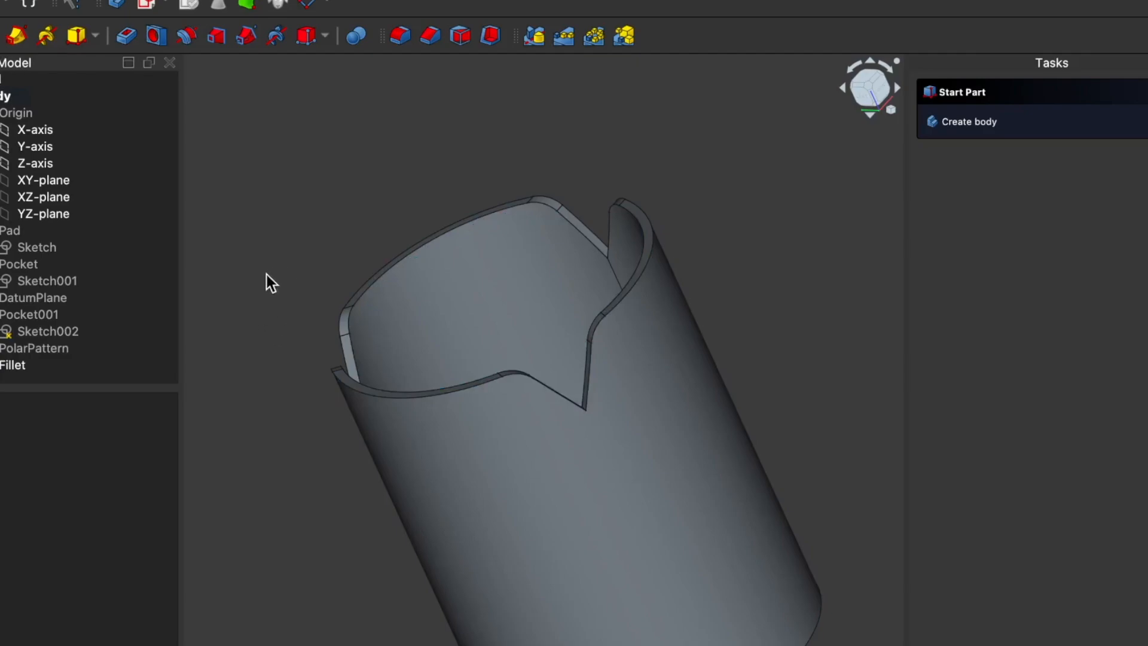
pyautogui.moveTo(269, 277); pyautogui.dragTo(297, 297, button='middle')
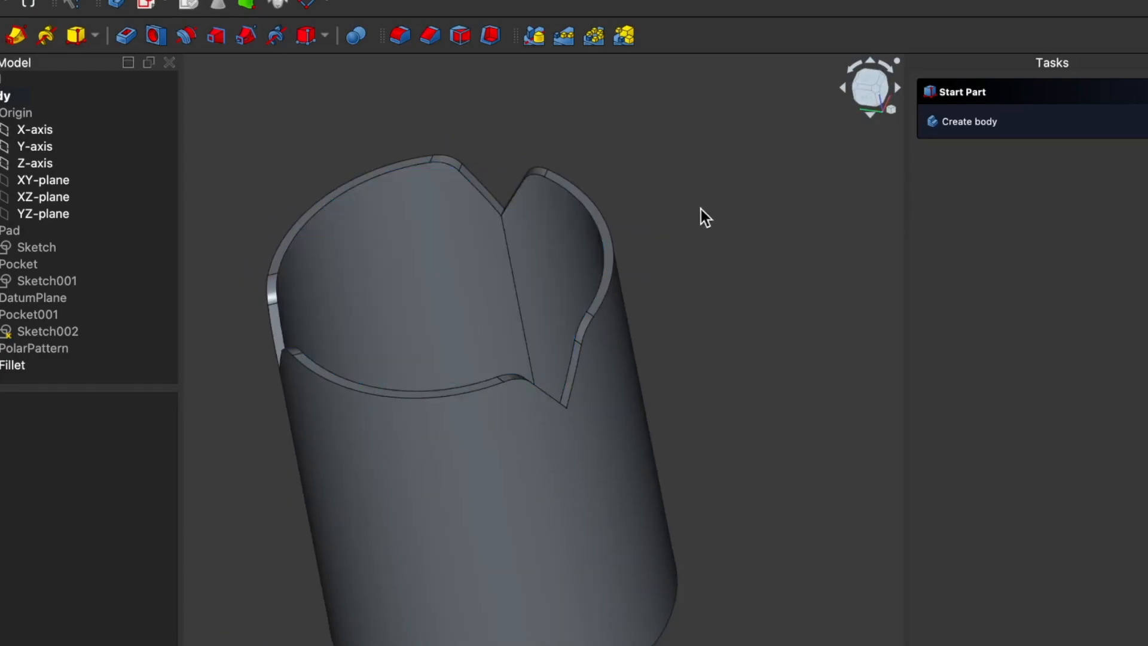
pyautogui.rightClick(781, 284)
pyautogui.click(722, 339)
pyautogui.moveTo(740, 332); pyautogui.dragTo(715, 325, button='middle')
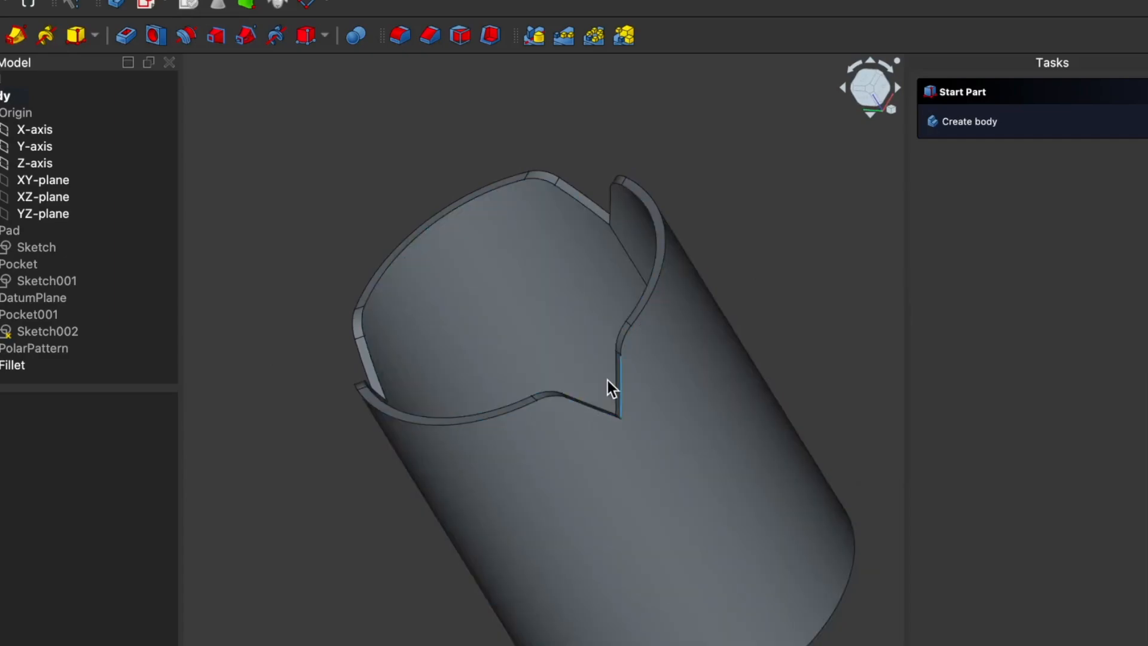